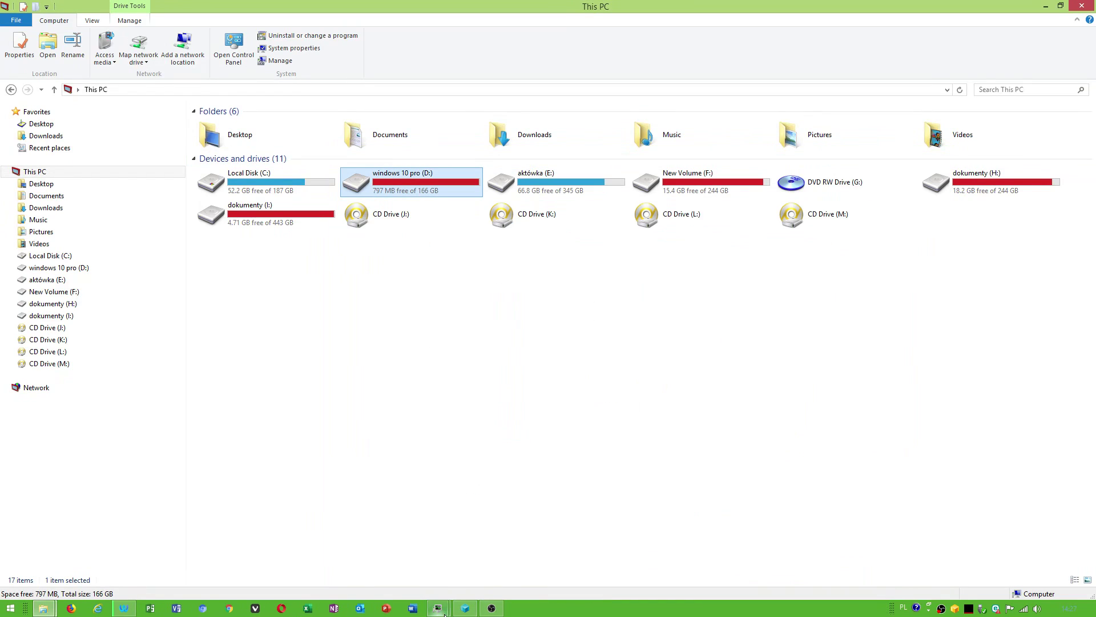
- Bring the System Information window forward, then minimize it to reveal the drives
click(438, 608)
click(520, 546)
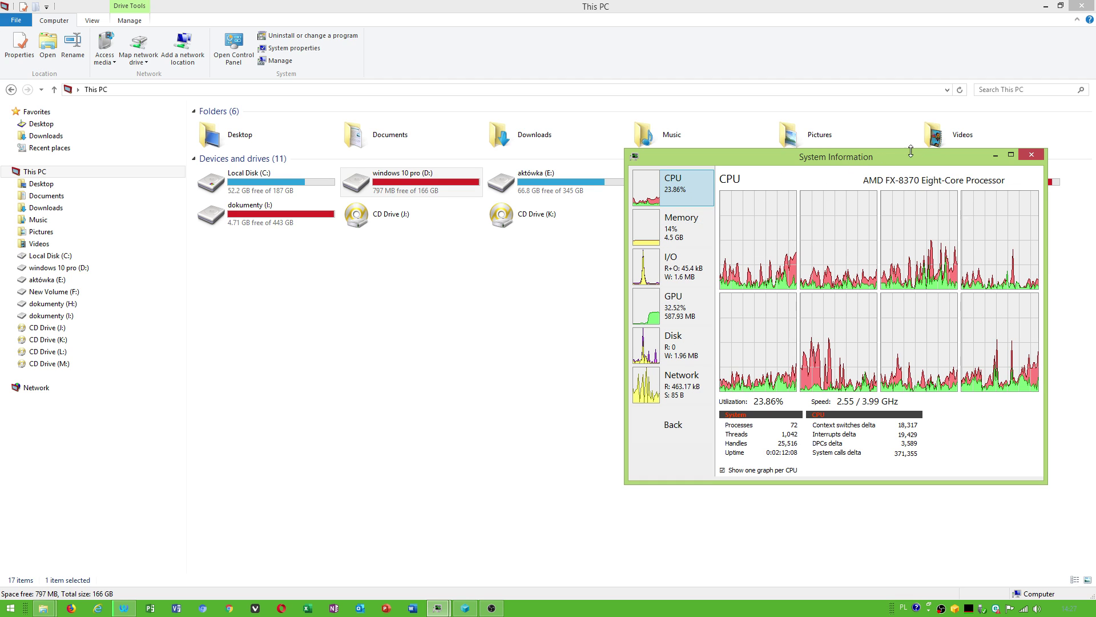
click(995, 155)
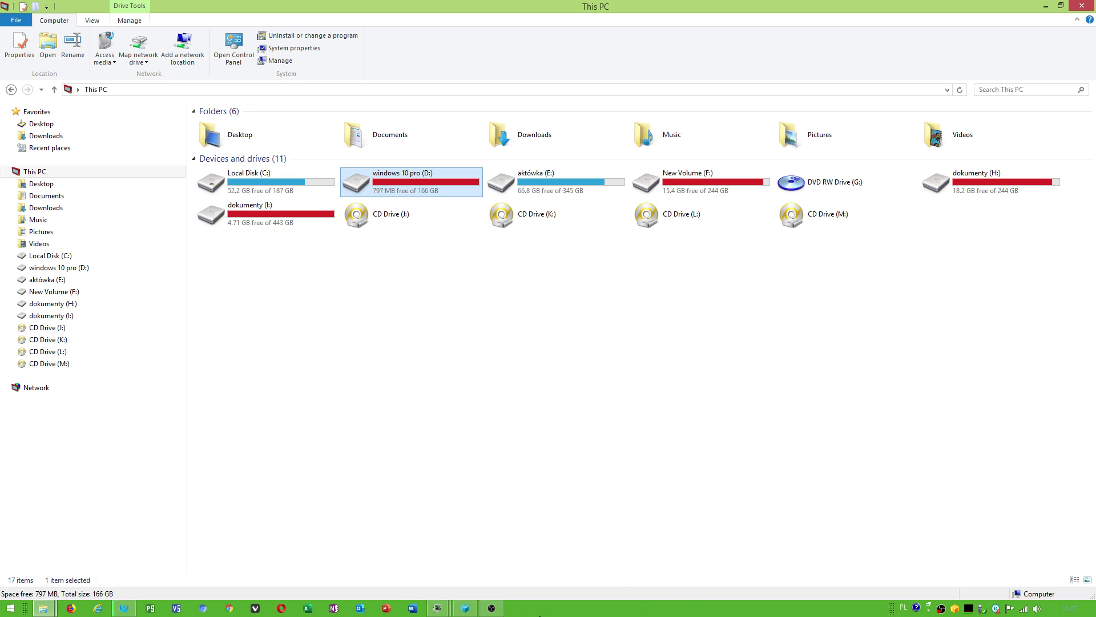
- Start Windows Task Manager from the taskbar menu and Process Hacker's tools, then minimize Process Hacker
right_click(555, 613)
click(596, 578)
click(585, 218)
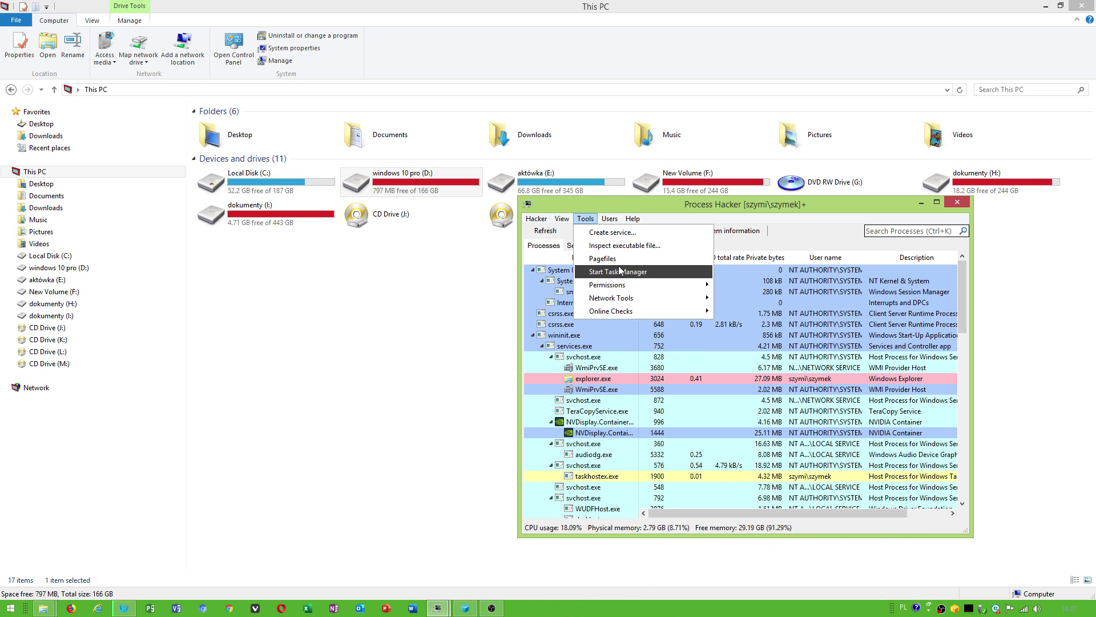
click(616, 274)
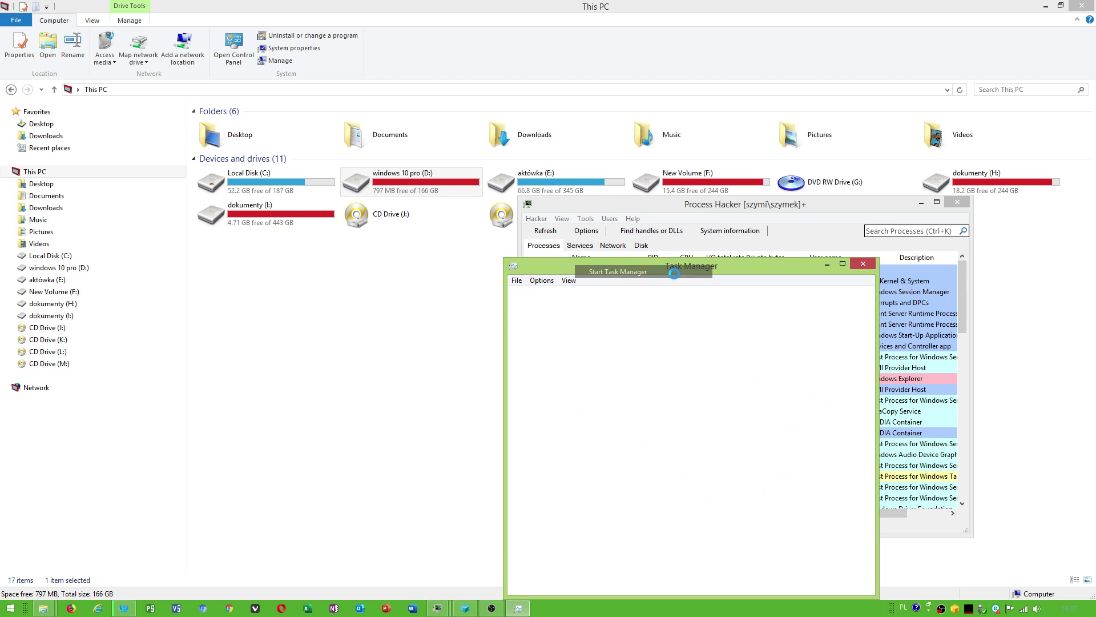
click(920, 203)
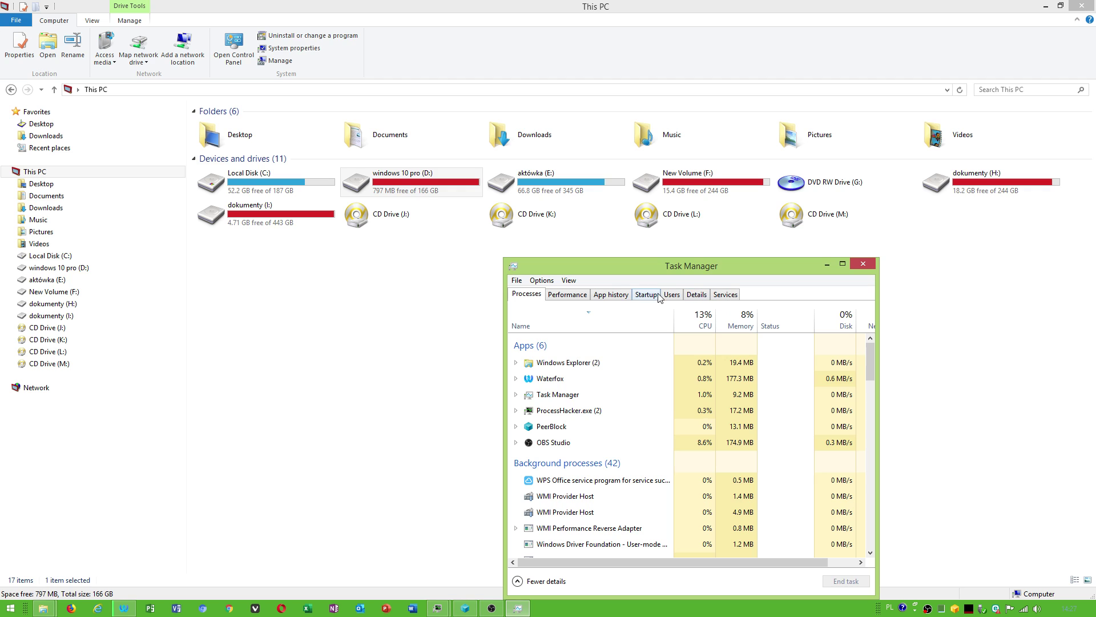
- Browse the Services and Processes lists in Task Manager, then switch to Details
click(725, 296)
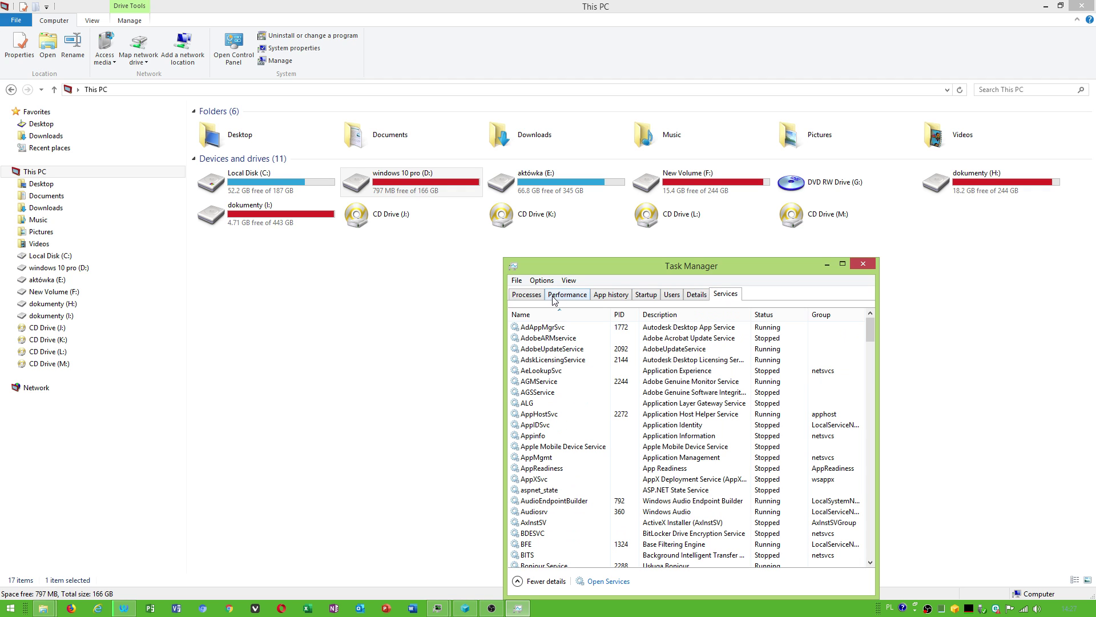
click(526, 294)
scroll(564, 404, down, 10)
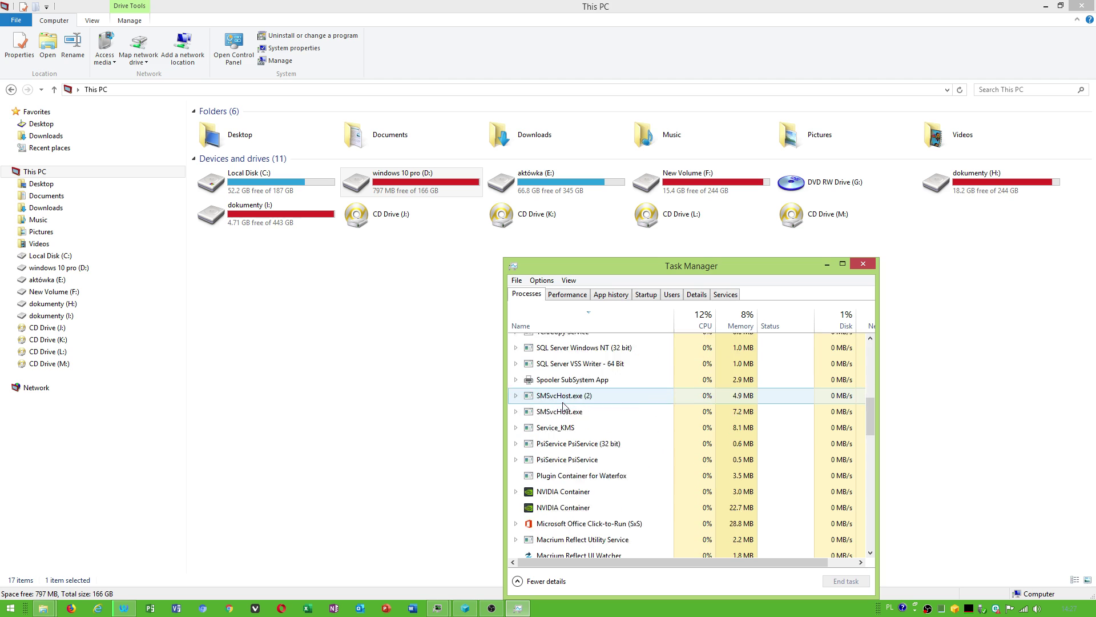
scroll(564, 404, down, 3)
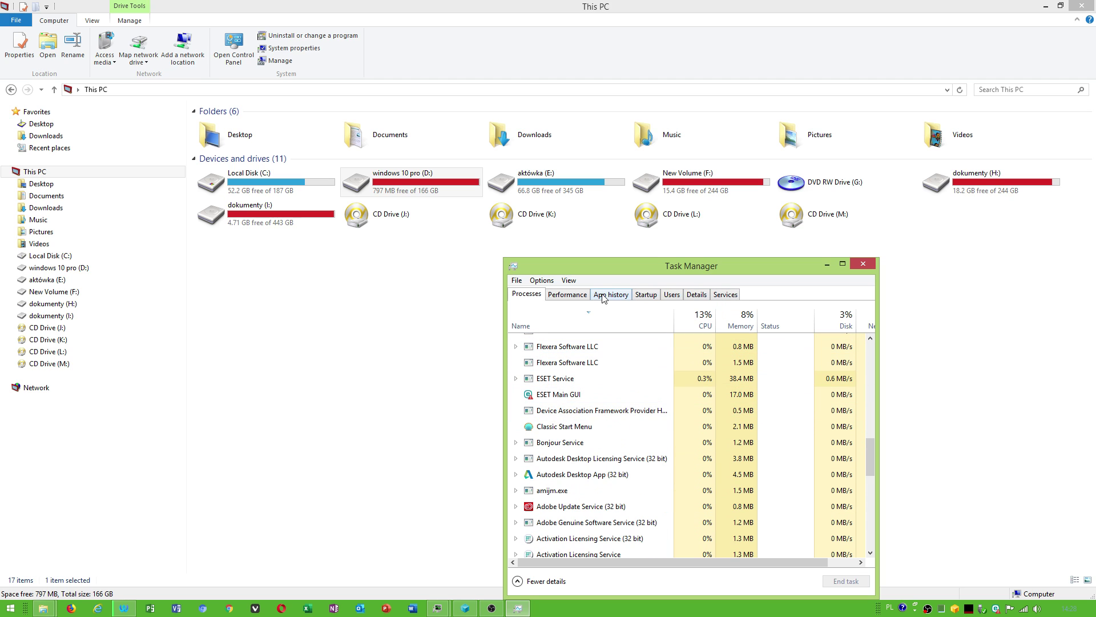
click(725, 296)
click(697, 295)
scroll(589, 388, down, 15)
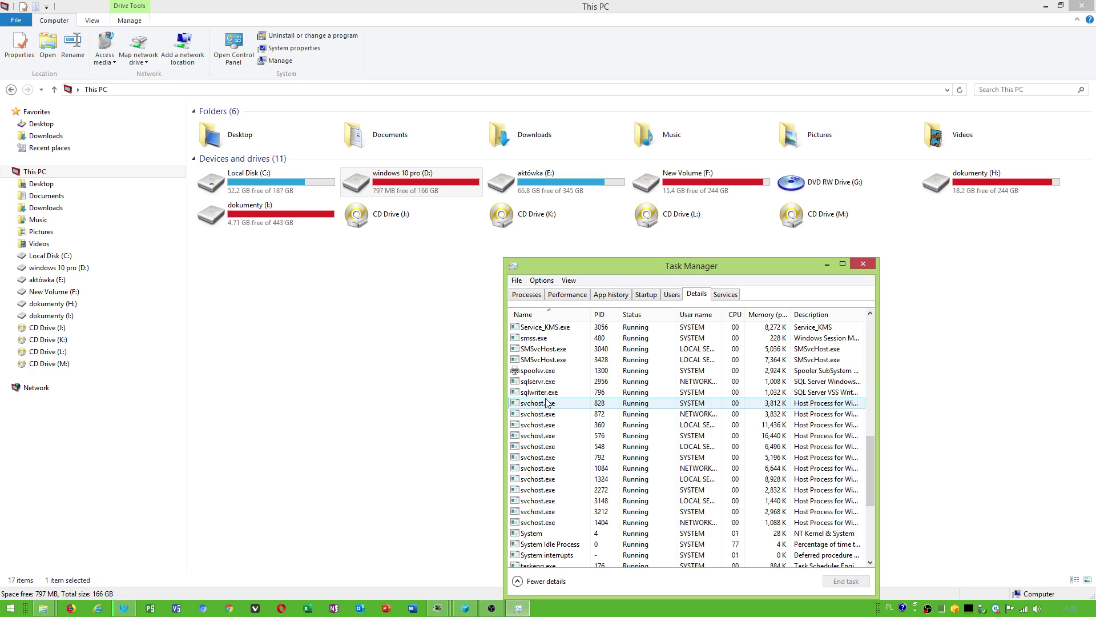
- Expand OBS Studio among the processes, then show the Details list with obs64.exe visible
click(554, 296)
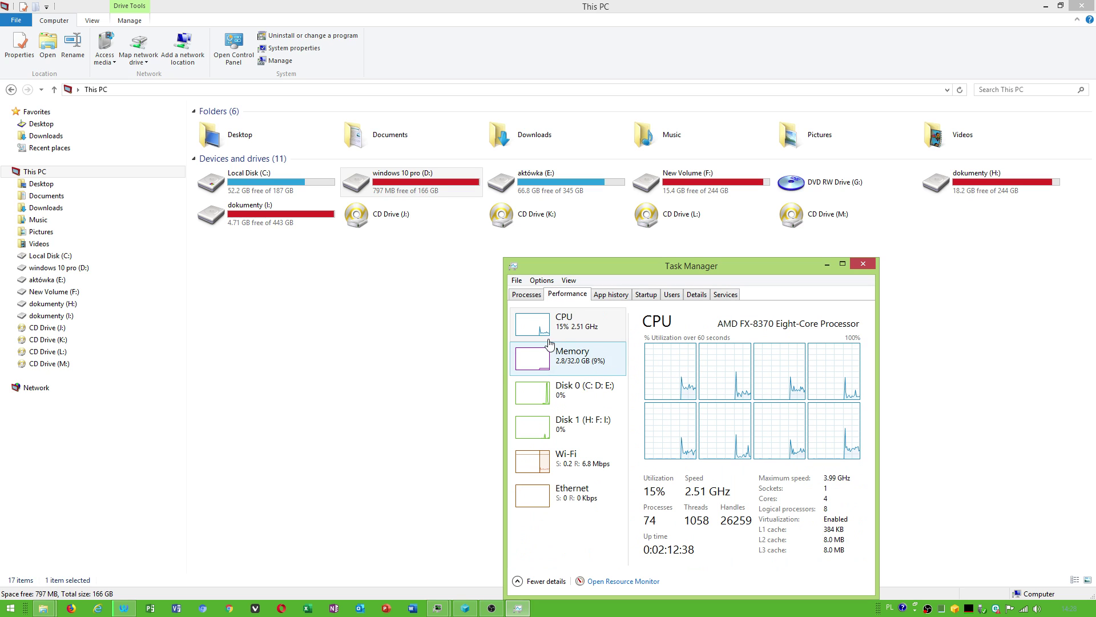
click(525, 295)
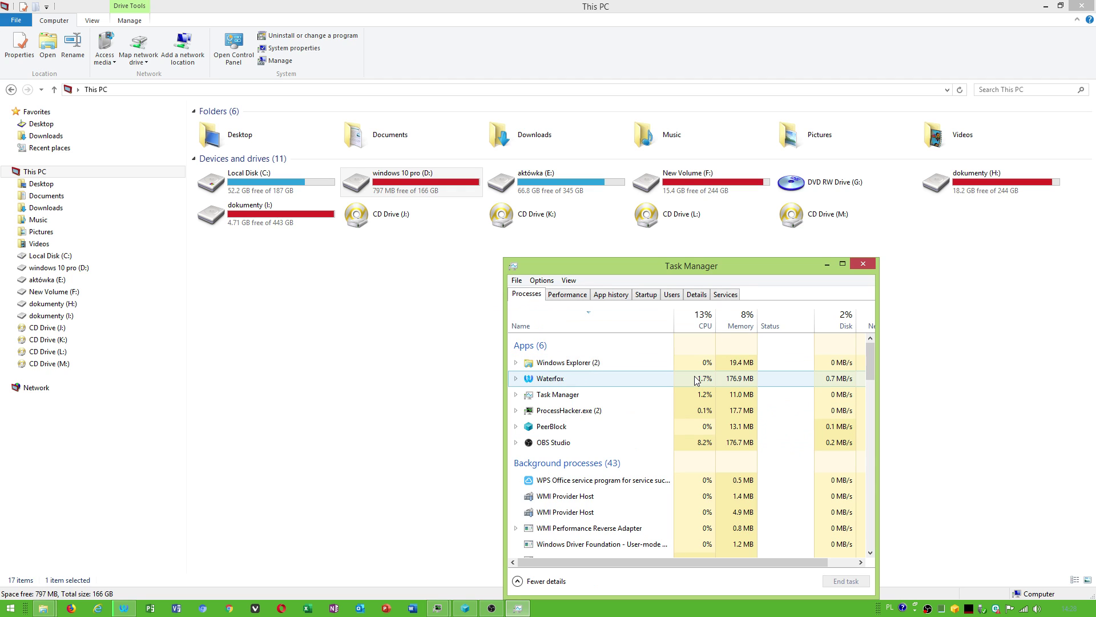
scroll(696, 381, down, 2)
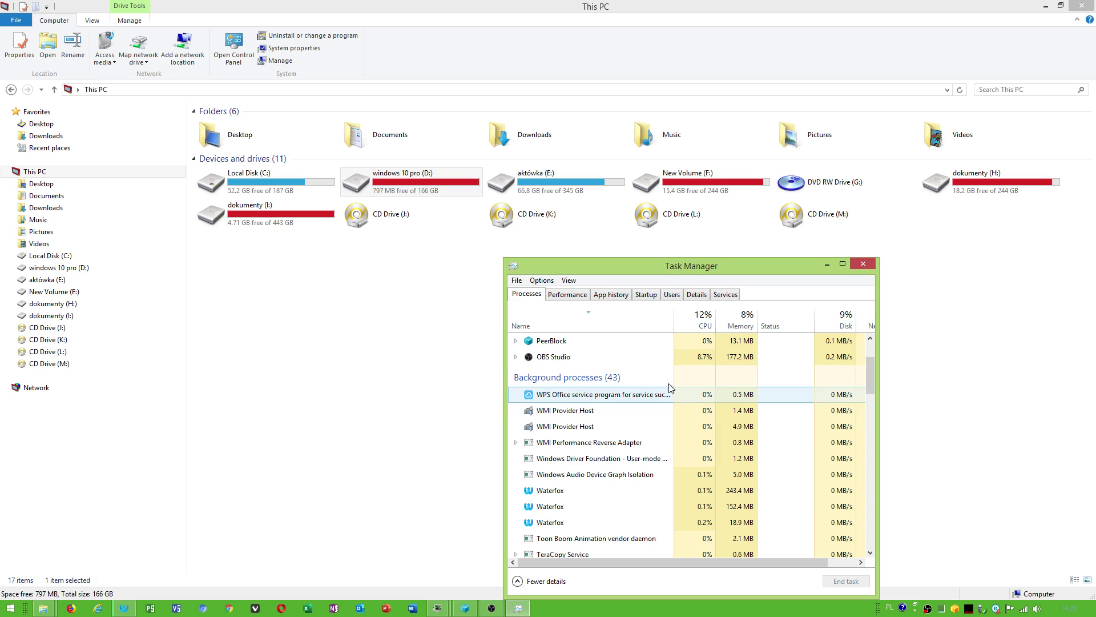
click(516, 356)
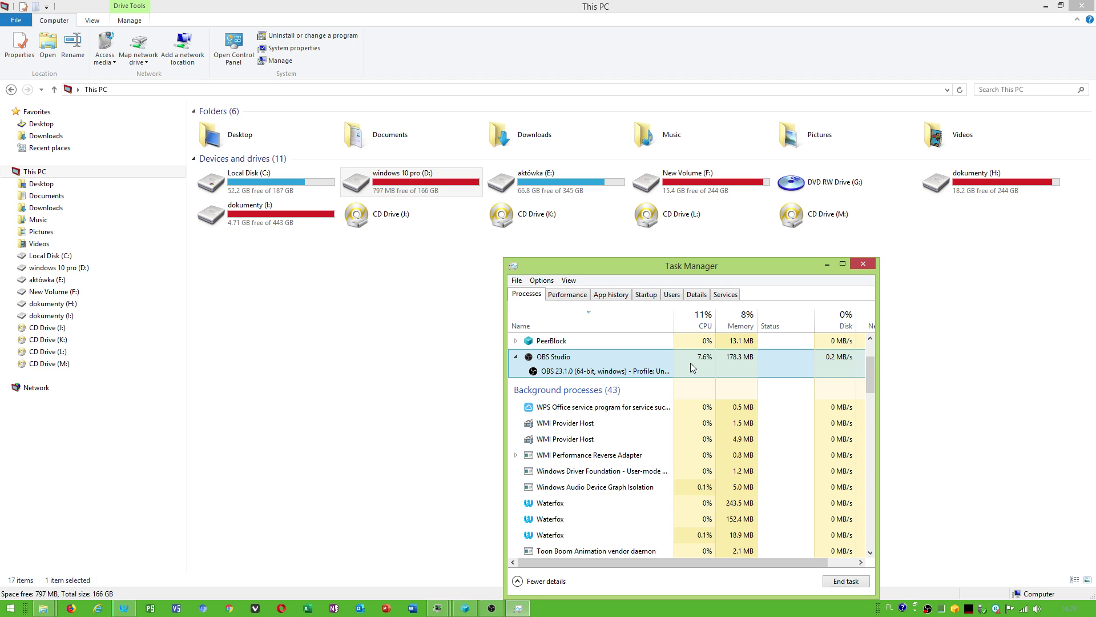
click(566, 294)
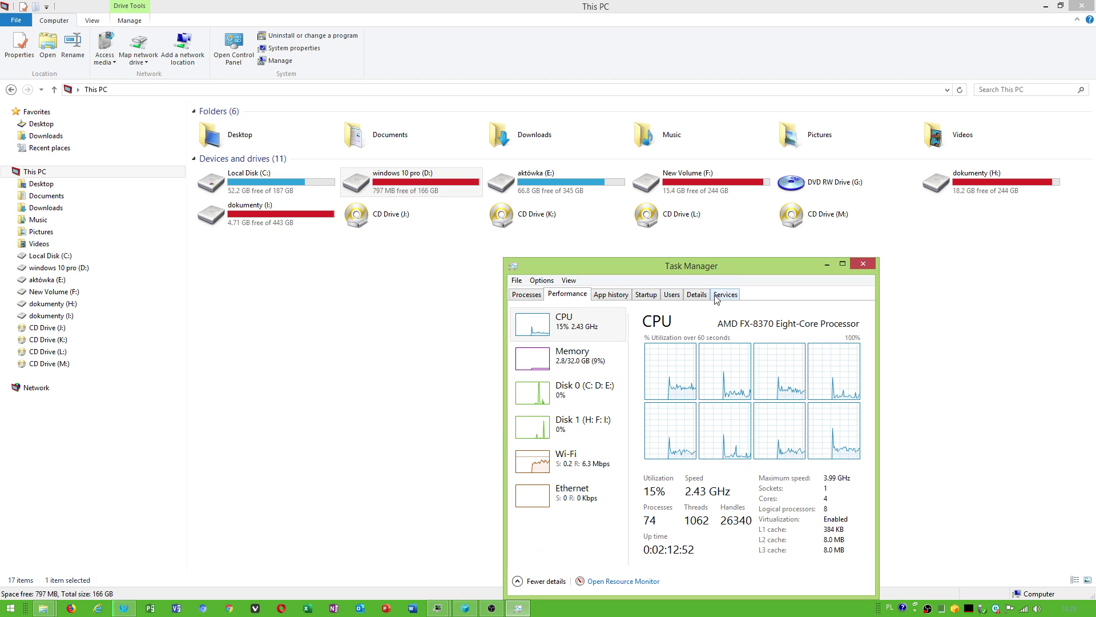
click(696, 294)
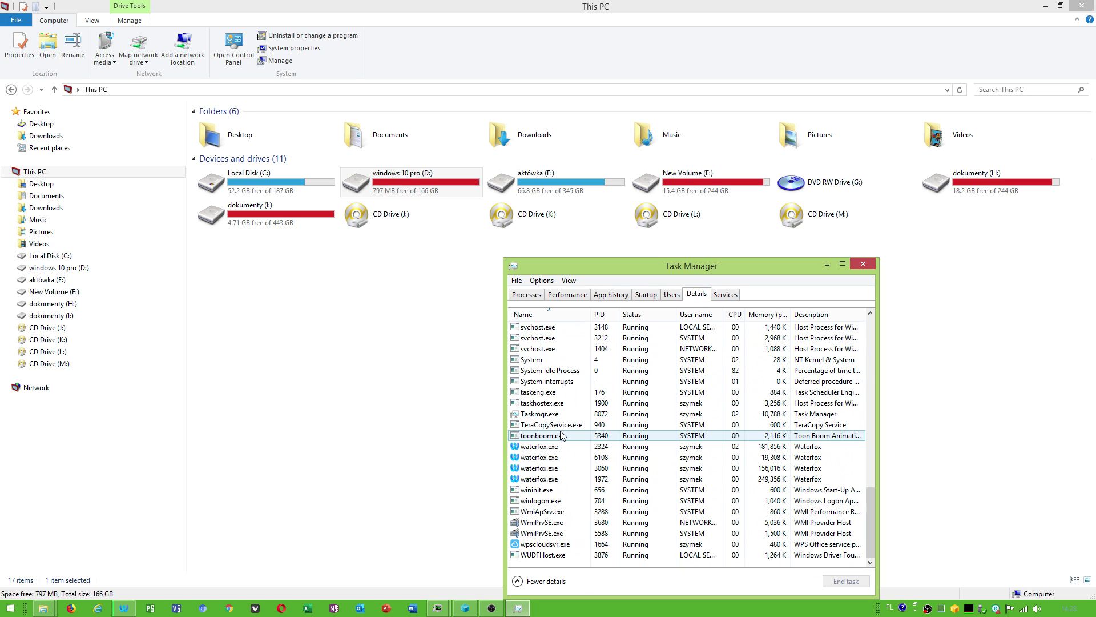
scroll(561, 436, up, 15)
- Set obs64.exe's processor affinity to CPU 0 through CPU 3 only
right_click(550, 490)
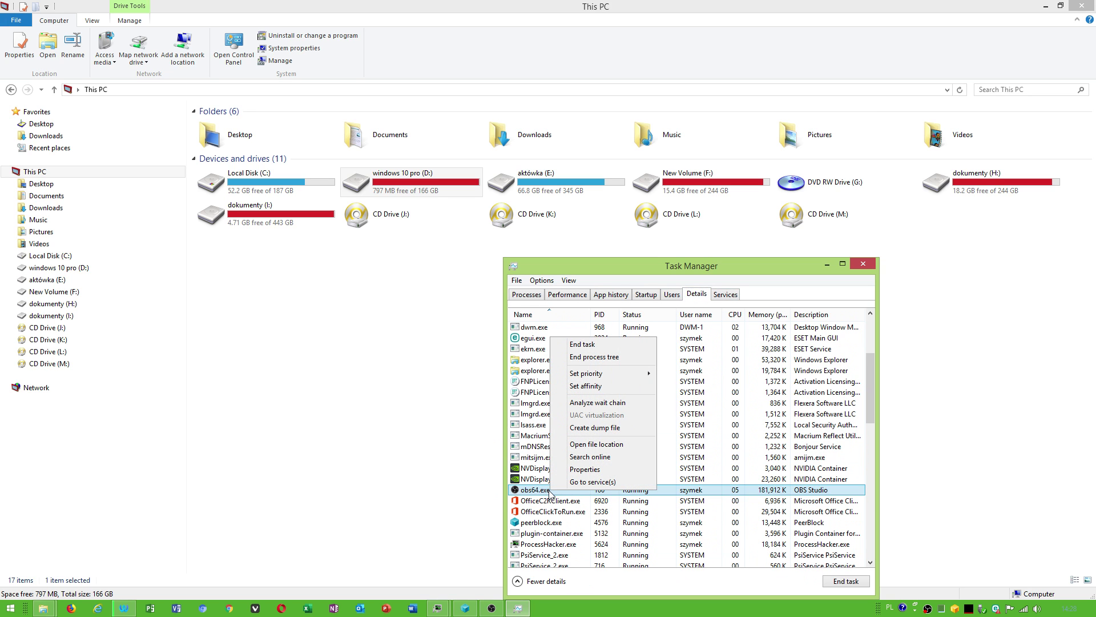
click(588, 386)
click(526, 337)
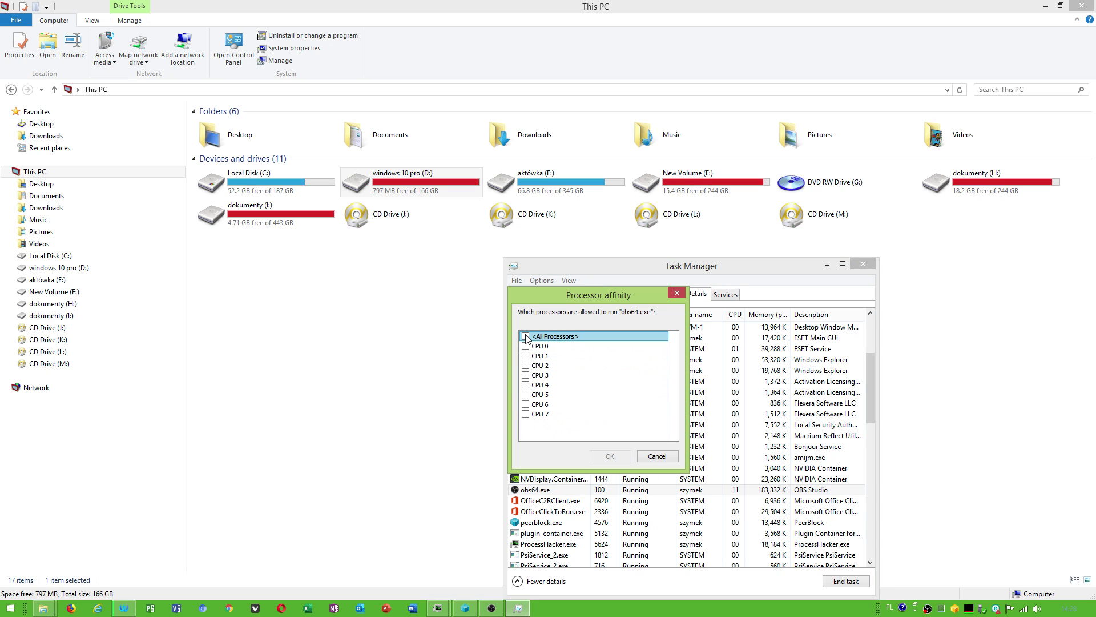
click(526, 355)
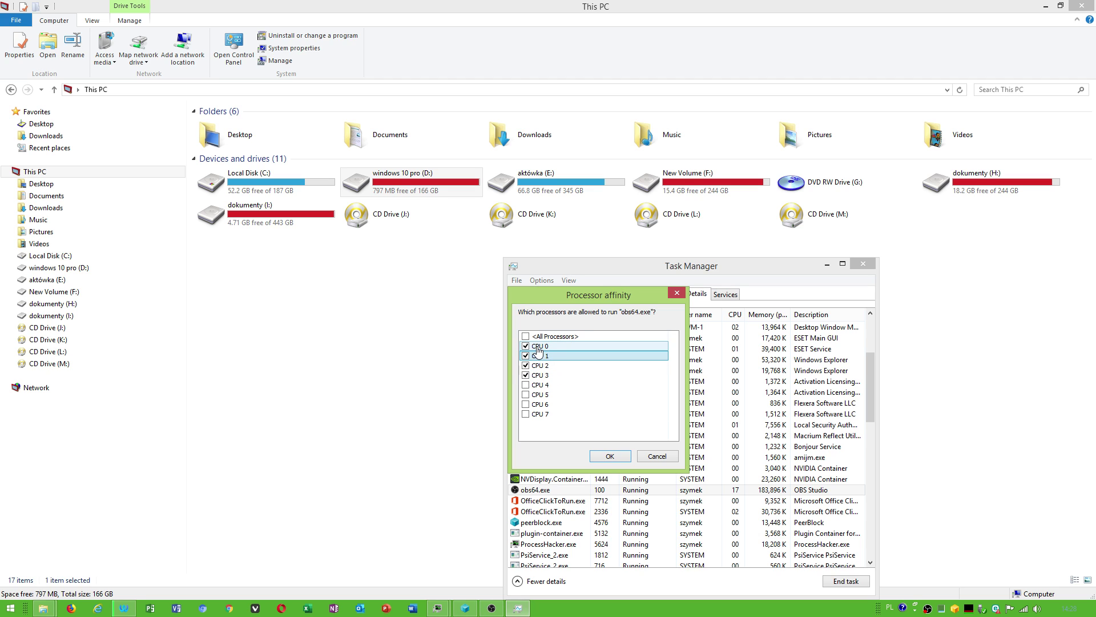
click(609, 455)
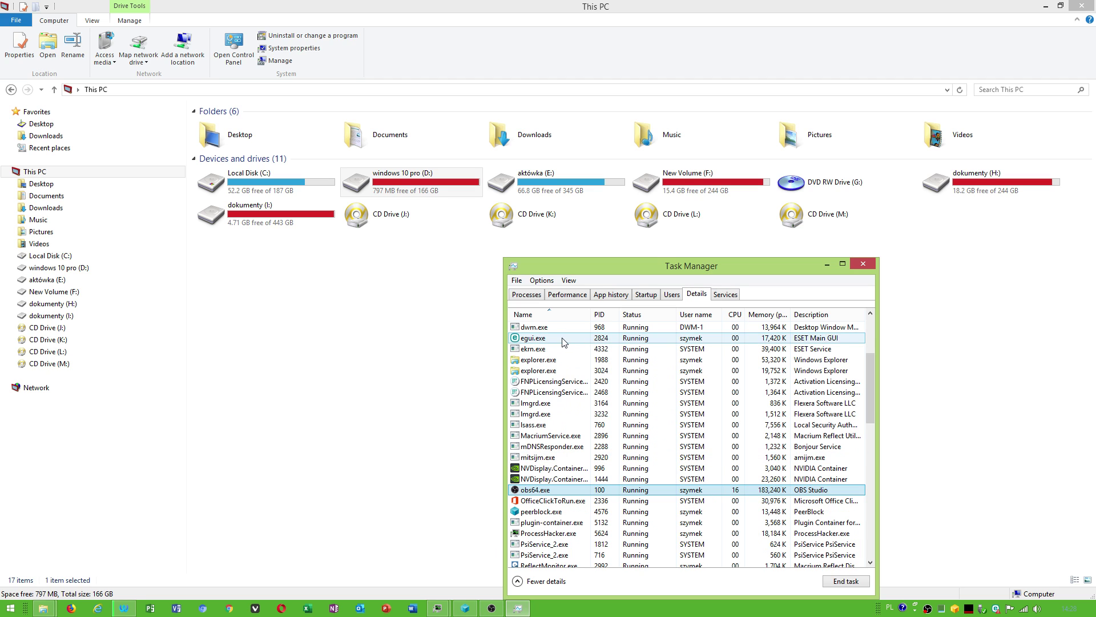
- Cycle through the Performance and Services tabs back to the Details process list
click(565, 294)
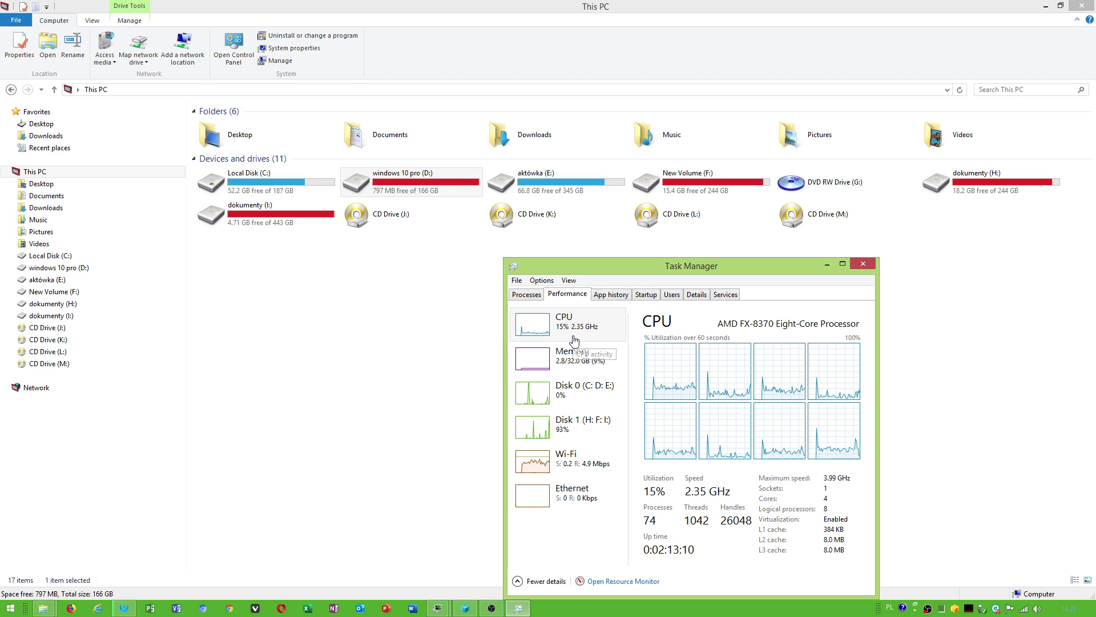
click(725, 295)
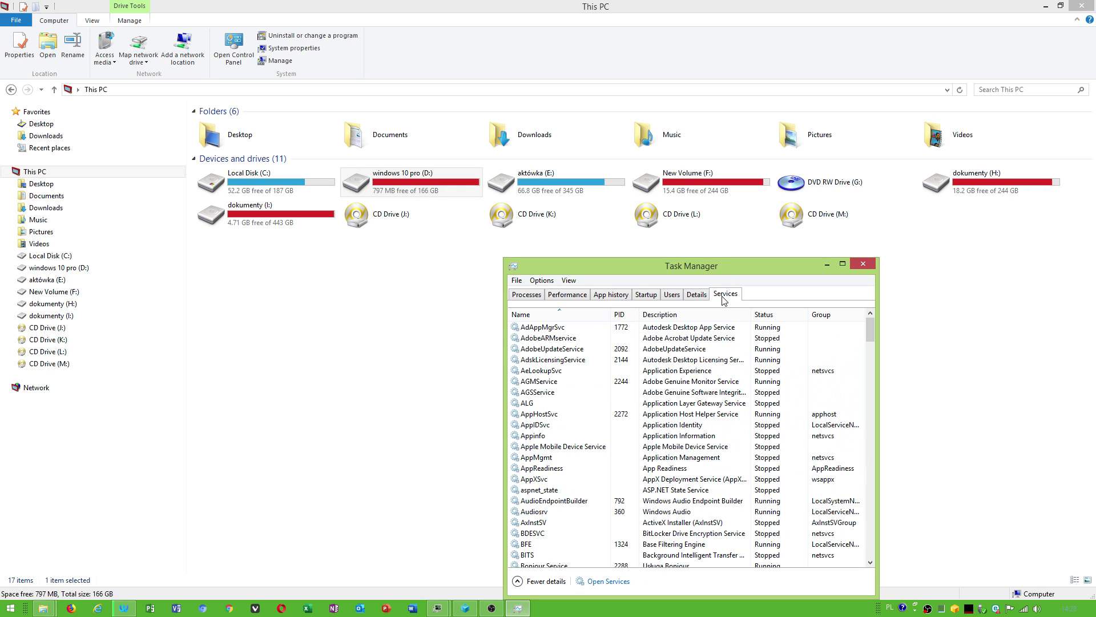
click(688, 297)
scroll(560, 417, down, 5)
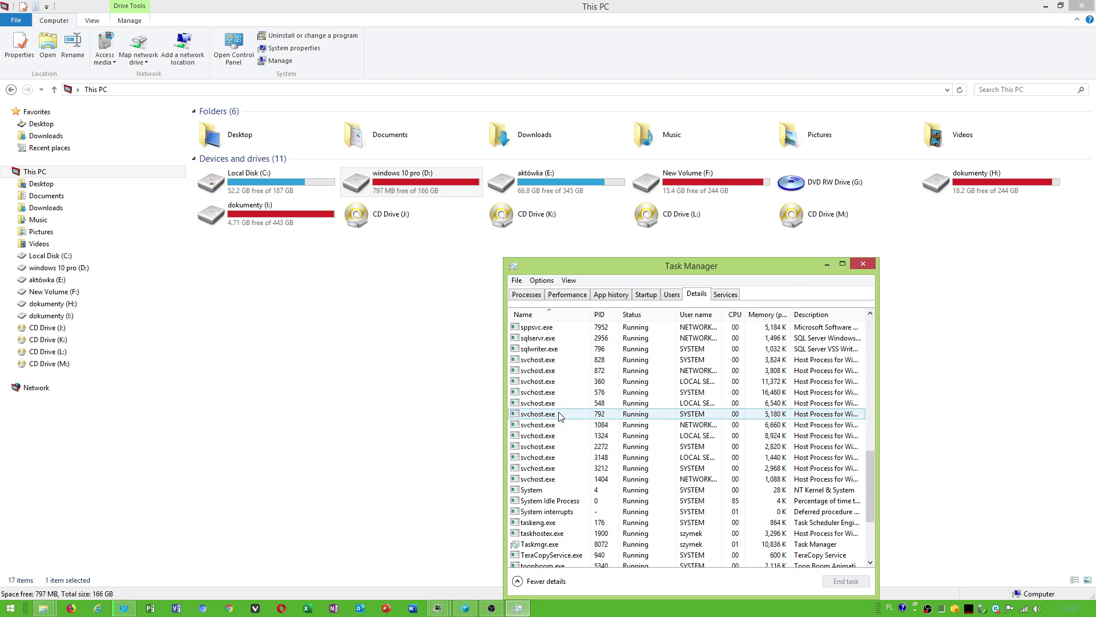
- Restrict svchost.exe processes 828, 872 and the next one to CPU 7 only
right_click(536, 361)
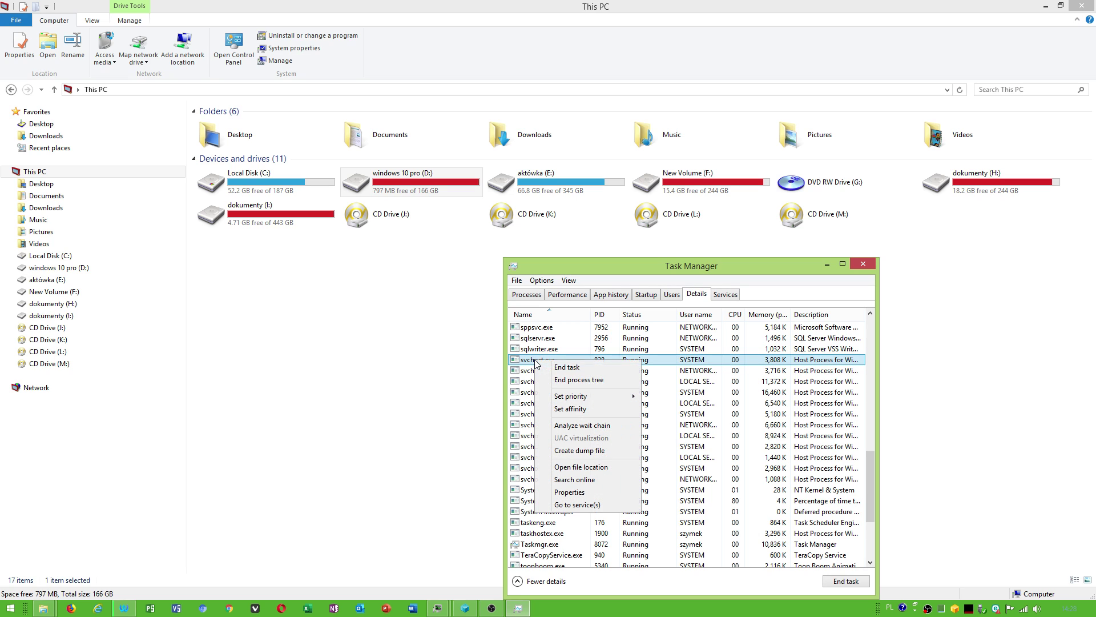
click(579, 409)
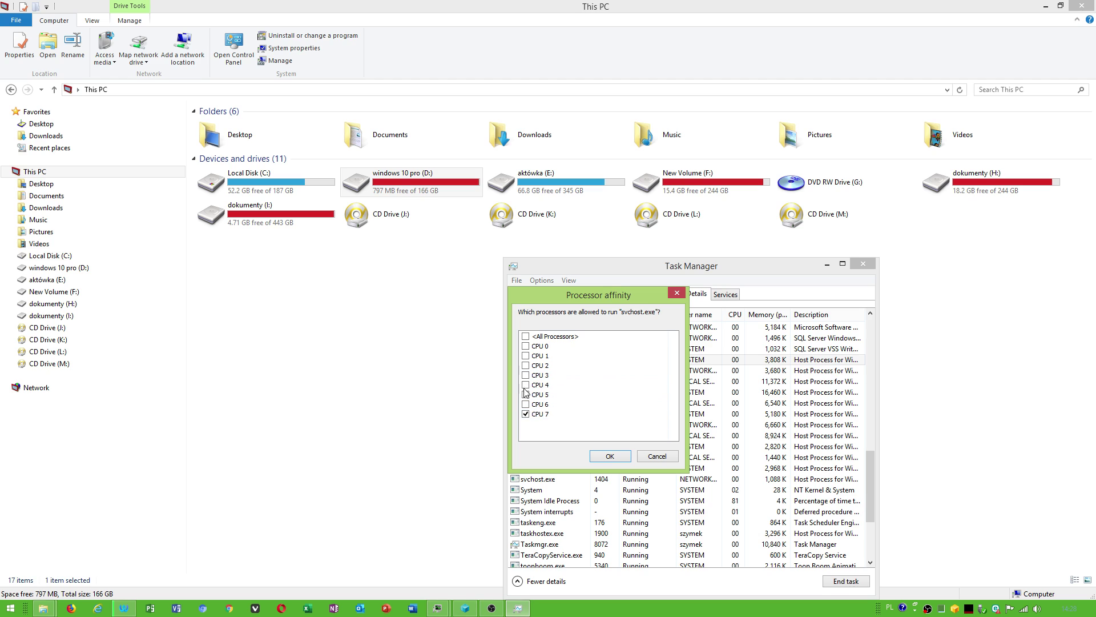
click(526, 414)
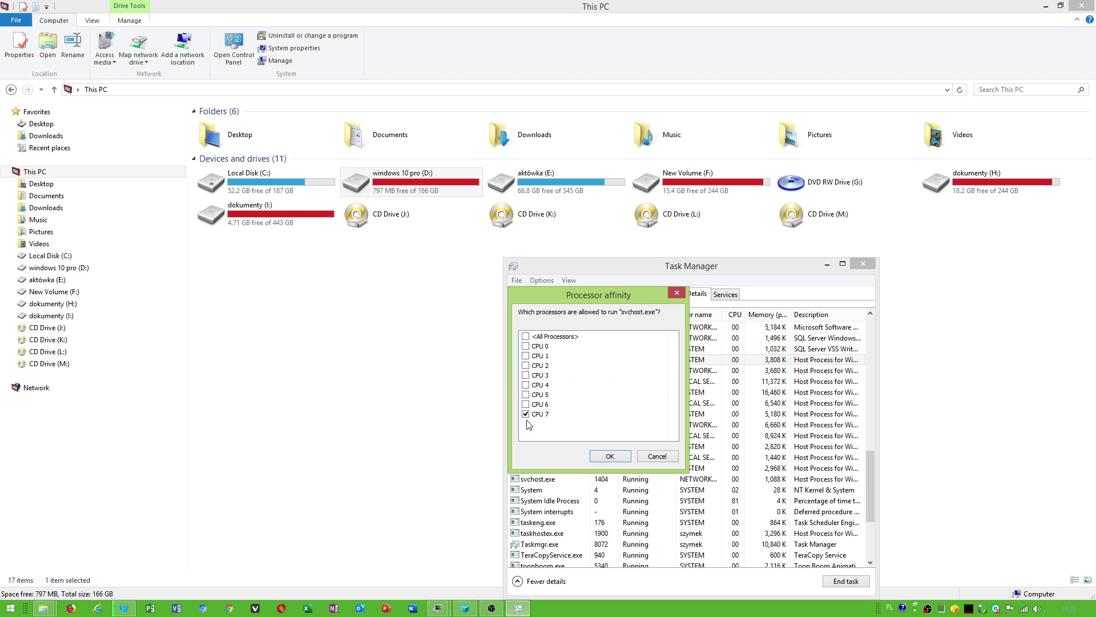
click(609, 455)
right_click(542, 371)
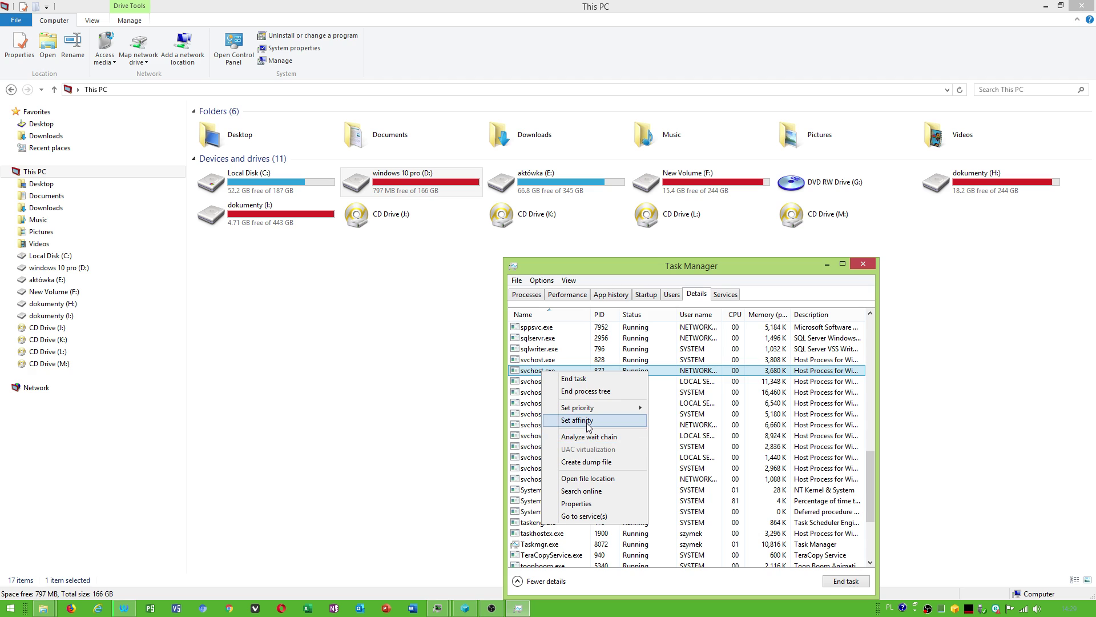
click(588, 425)
click(525, 414)
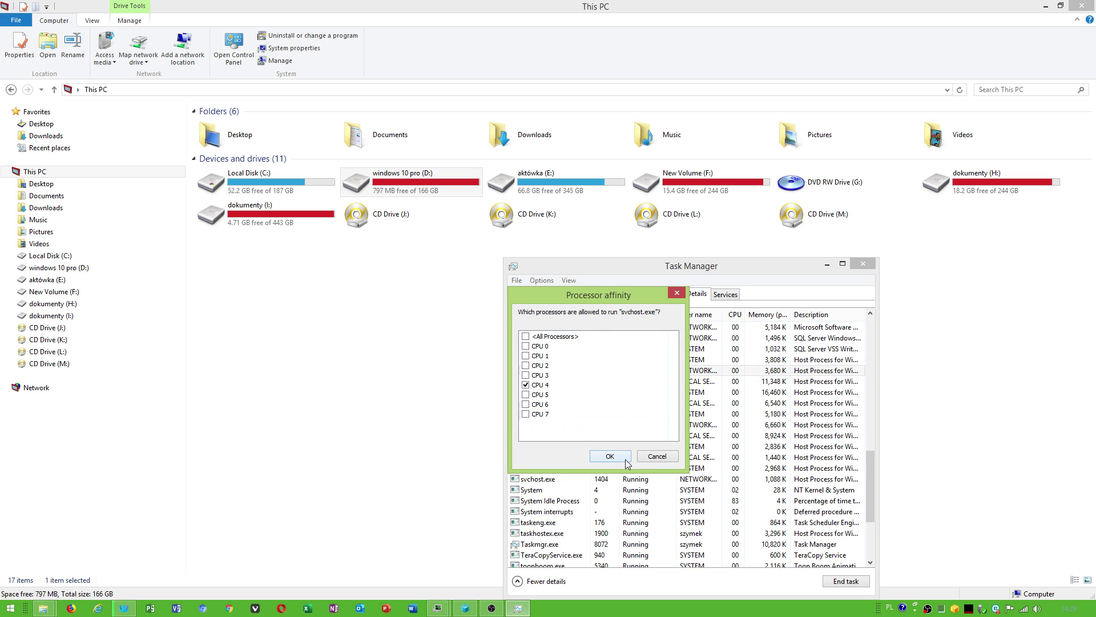
click(625, 459)
right_click(543, 382)
click(595, 432)
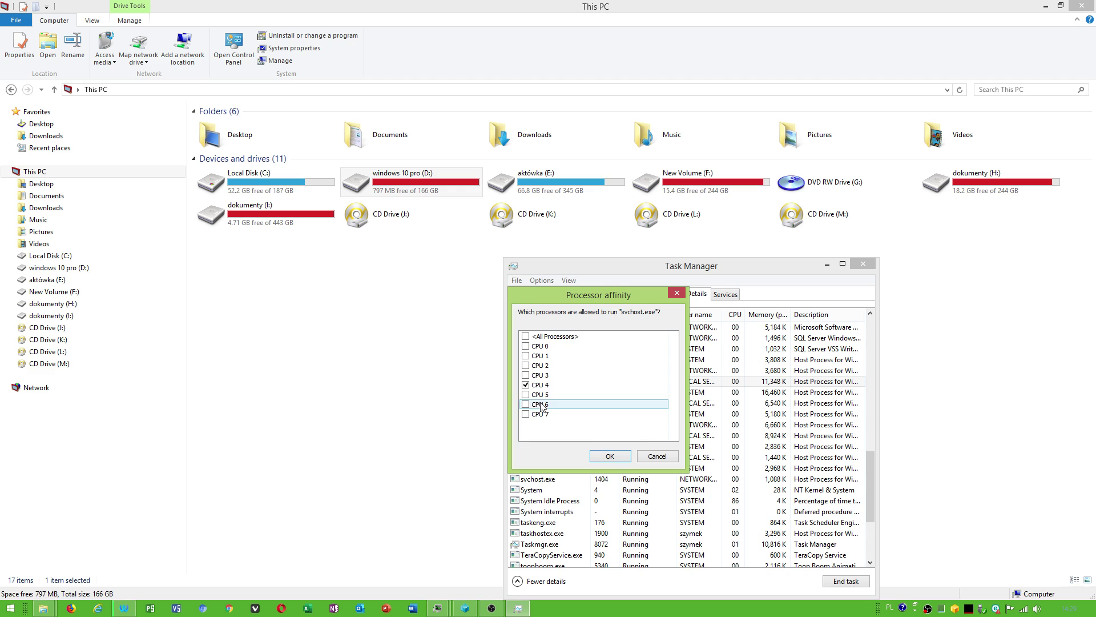
click(610, 456)
- Assign svchost.exe 576 to CPU 5, 548 to CPU 4, and change 792's core
right_click(549, 392)
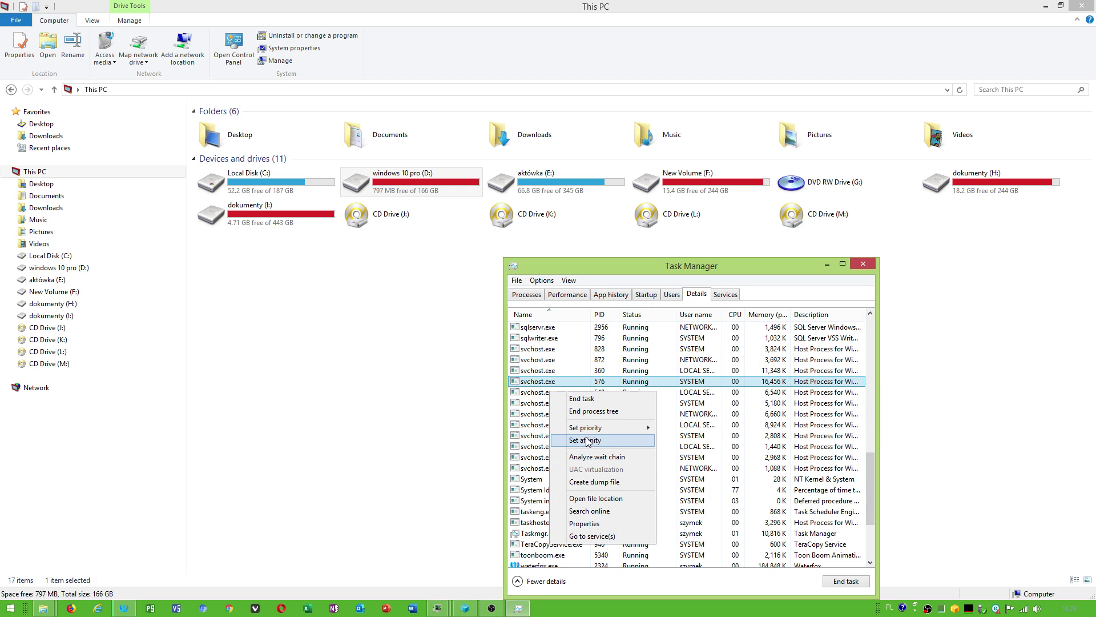
click(588, 443)
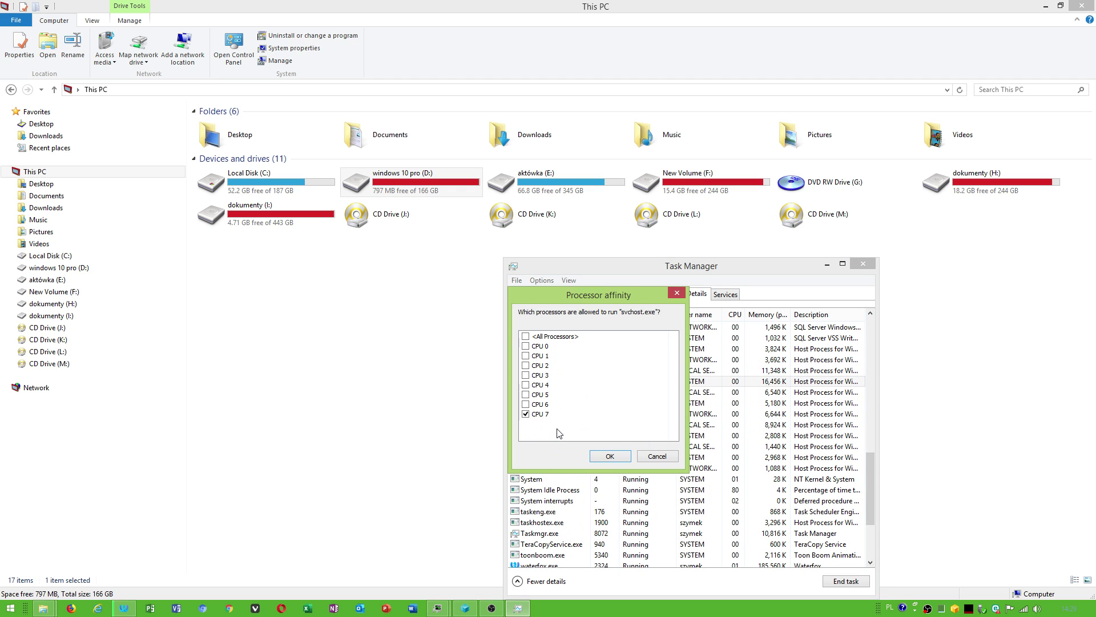
click(526, 394)
click(610, 455)
right_click(554, 396)
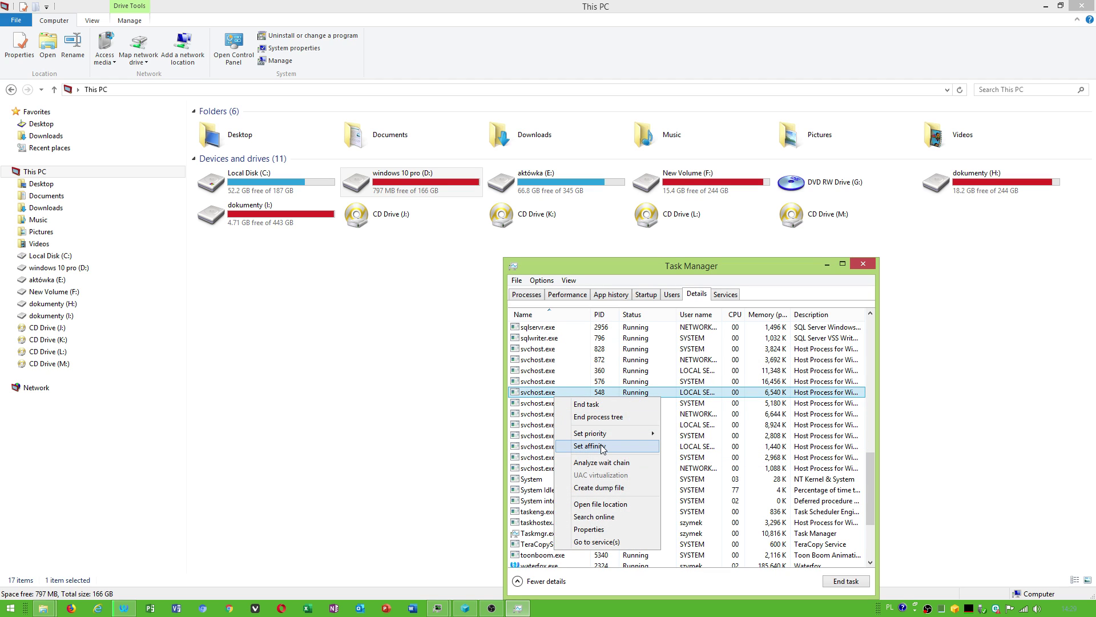
click(603, 449)
click(525, 413)
click(525, 385)
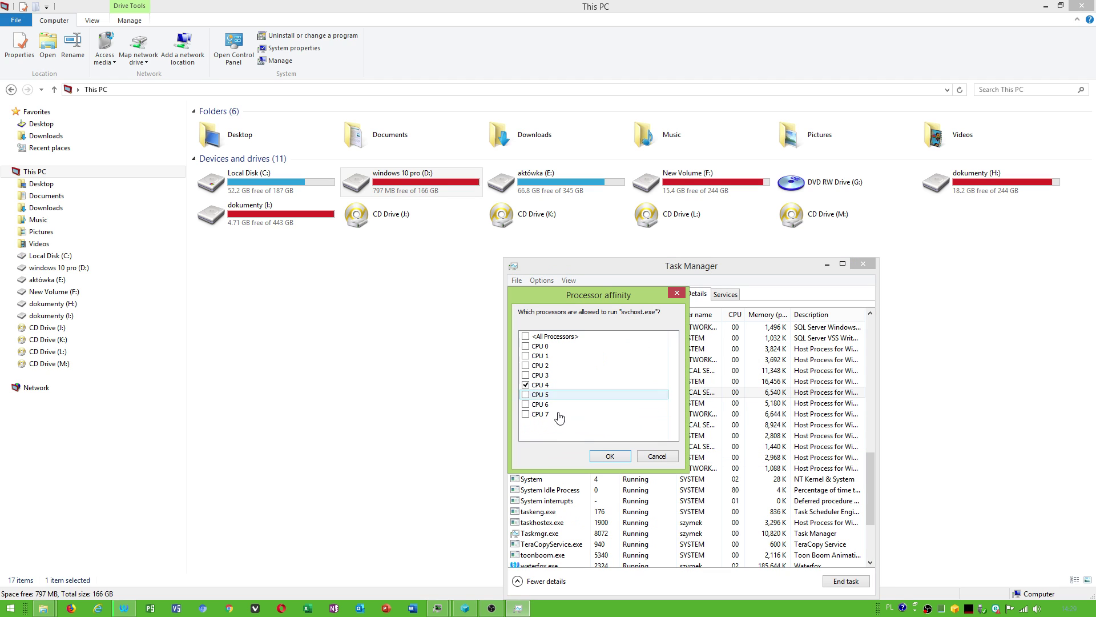
click(610, 456)
right_click(548, 403)
click(579, 456)
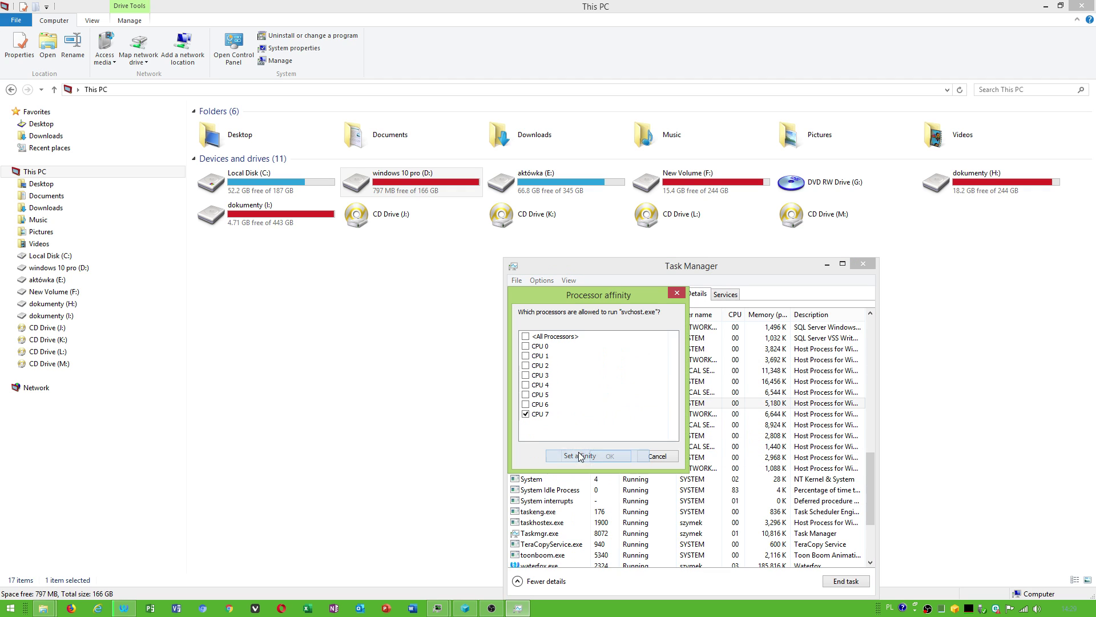
click(525, 413)
click(610, 456)
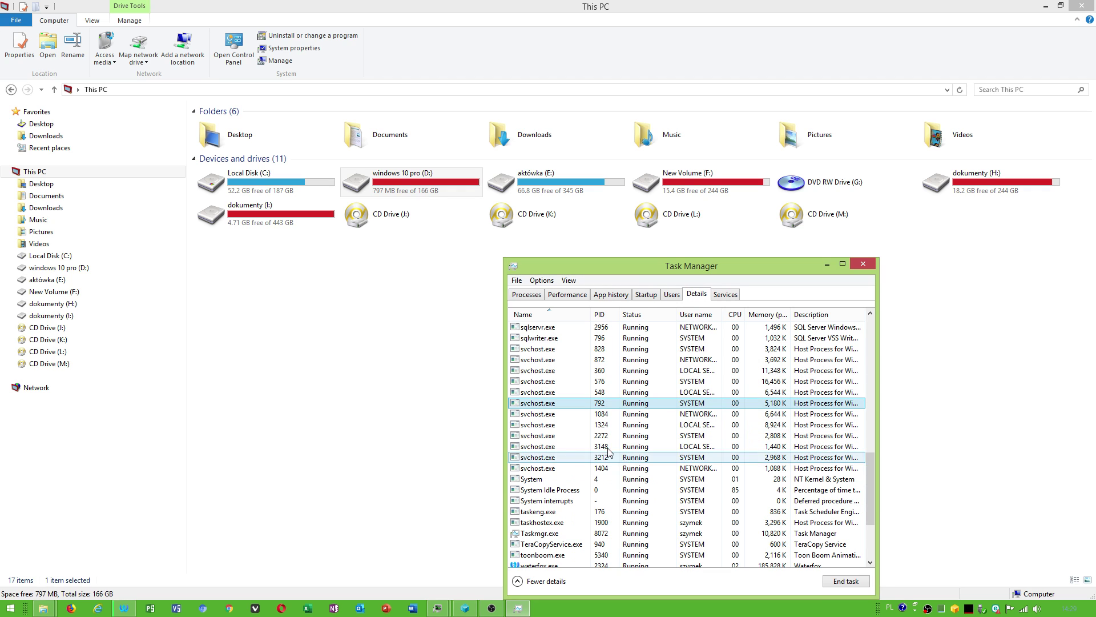
- Change svchost.exe 1084's core, move 1324 to CPU 4, then view CPU graphs
right_click(543, 413)
click(574, 468)
click(525, 413)
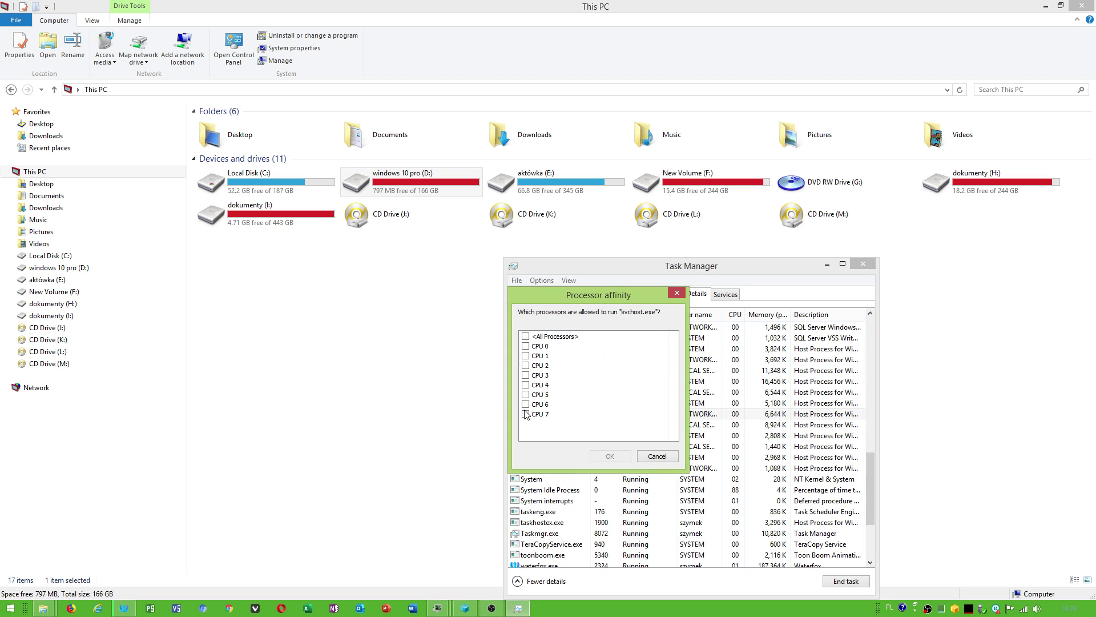
click(610, 455)
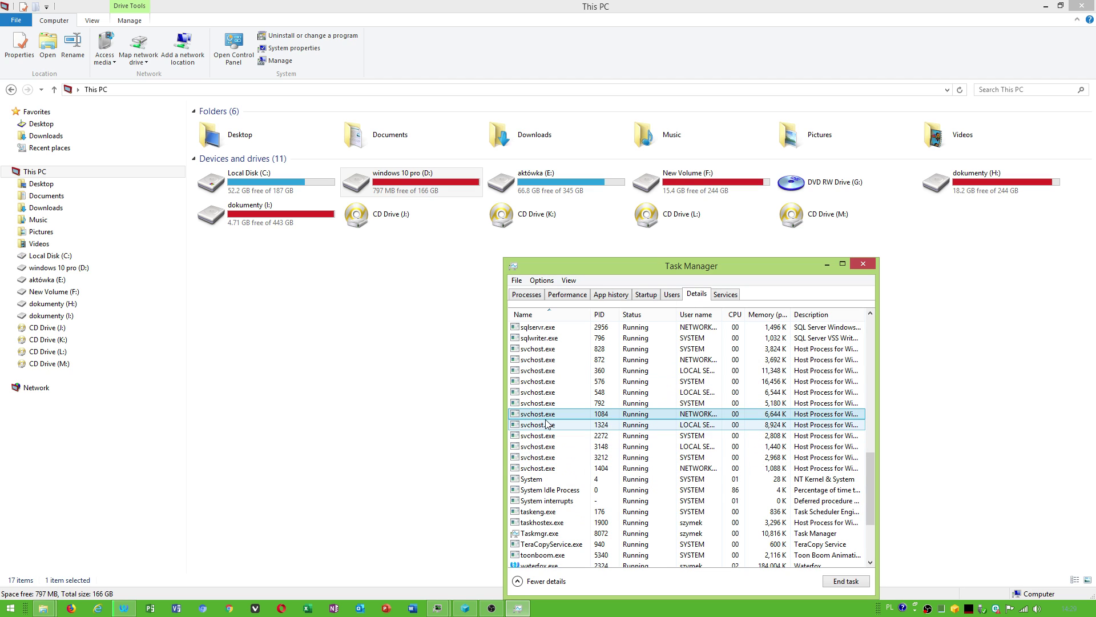
right_click(543, 424)
click(588, 468)
click(525, 413)
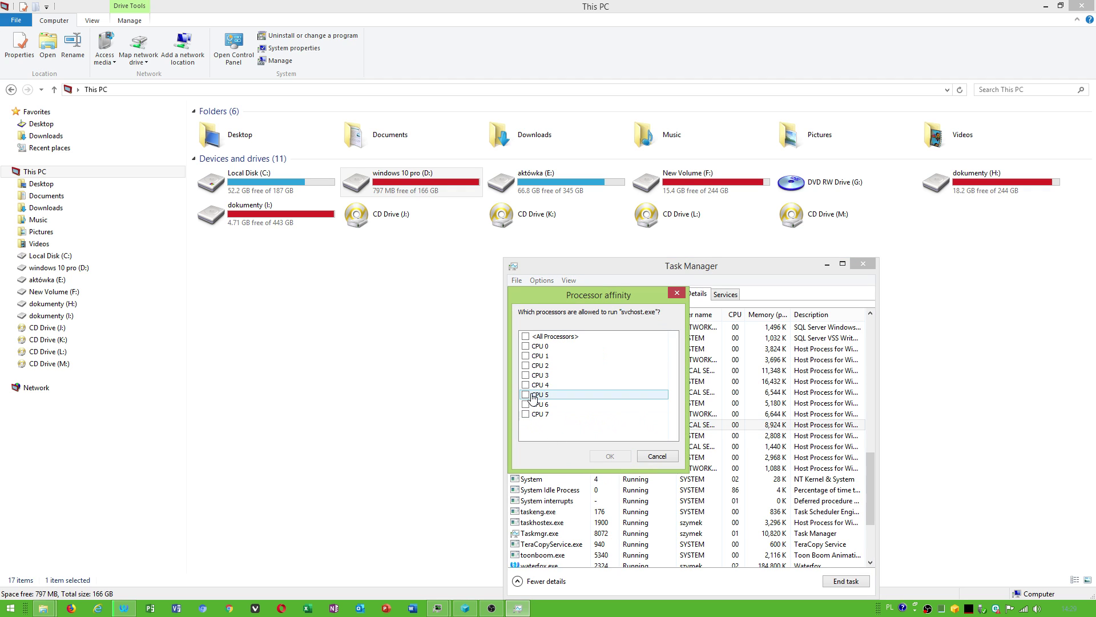
click(525, 384)
click(610, 456)
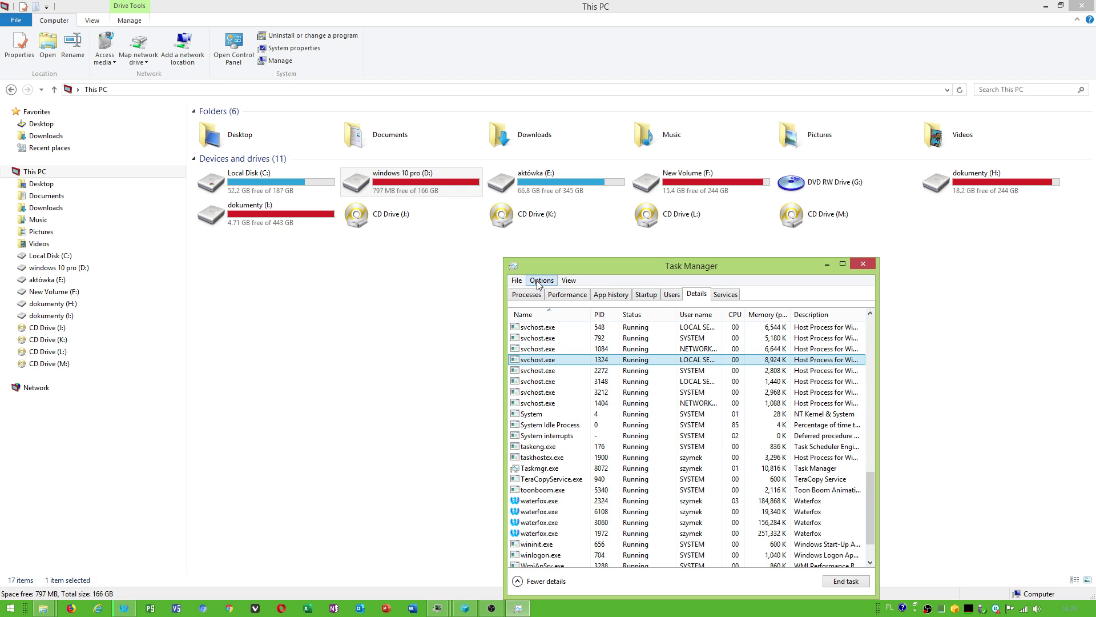
click(560, 295)
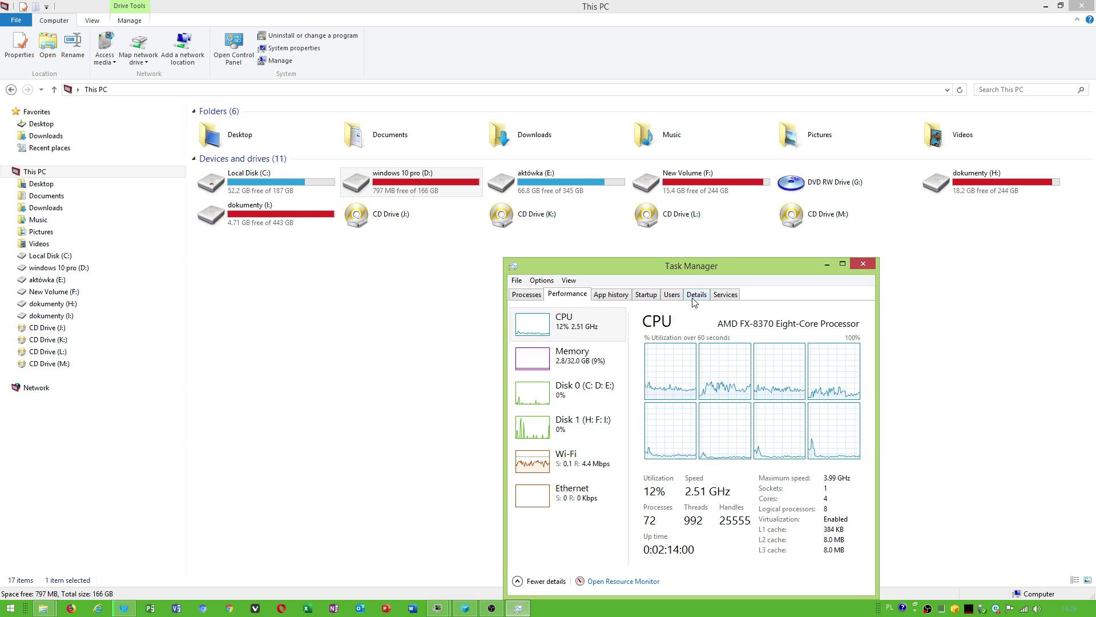
- Locate the ekrn ESET Service and jump to its ekrn.exe process (PID 4332) in Details
click(725, 294)
scroll(581, 466, down, 3)
scroll(581, 466, down, 4)
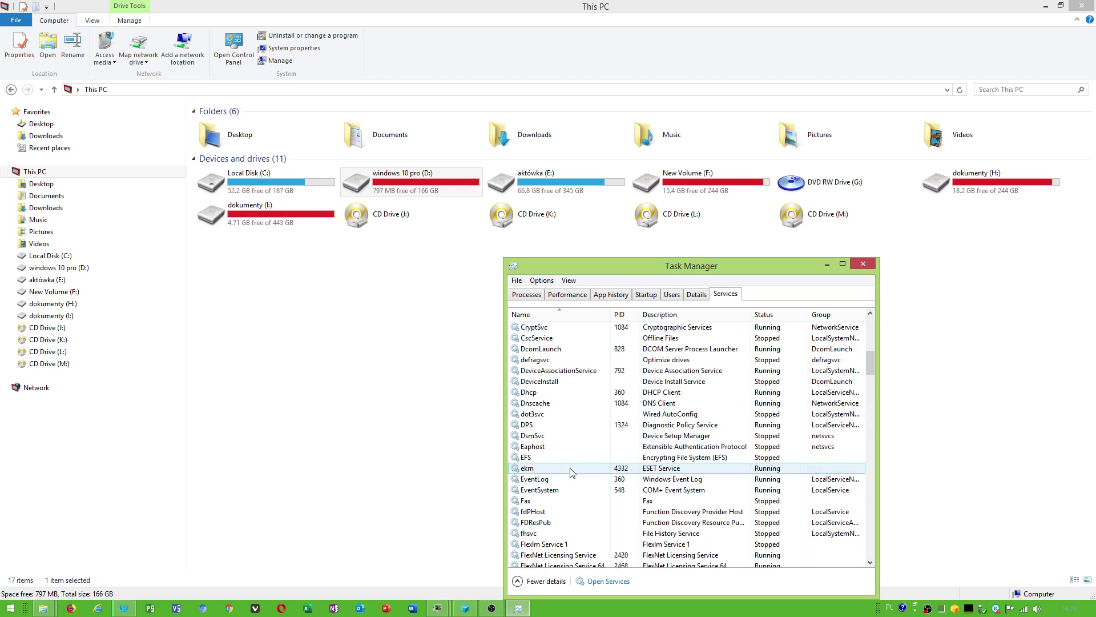
mouse_move(998, 609)
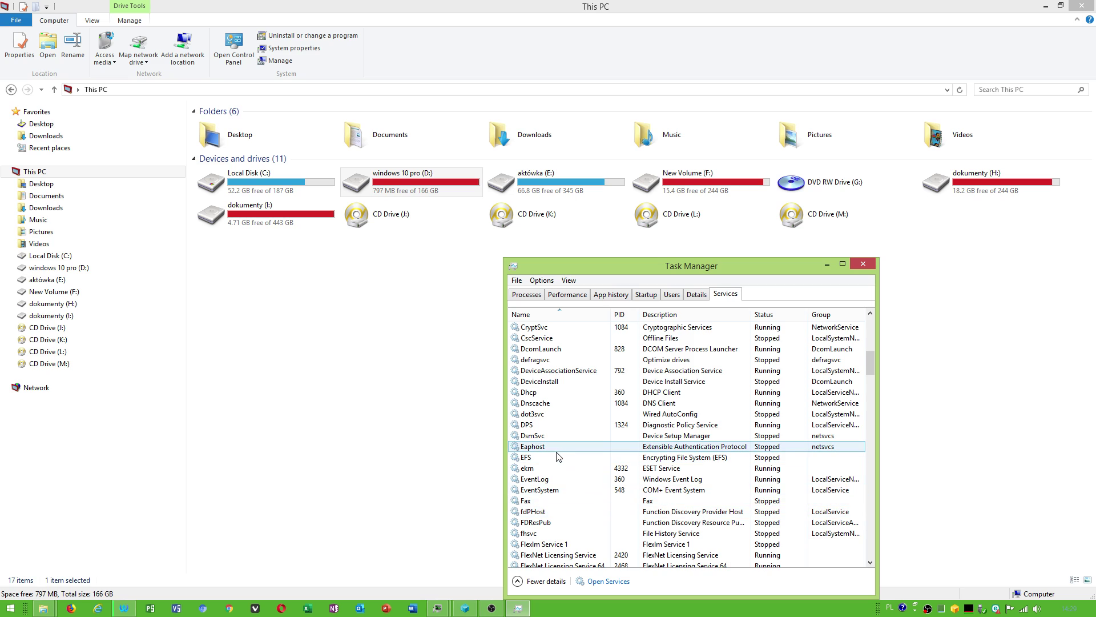
right_click(535, 469)
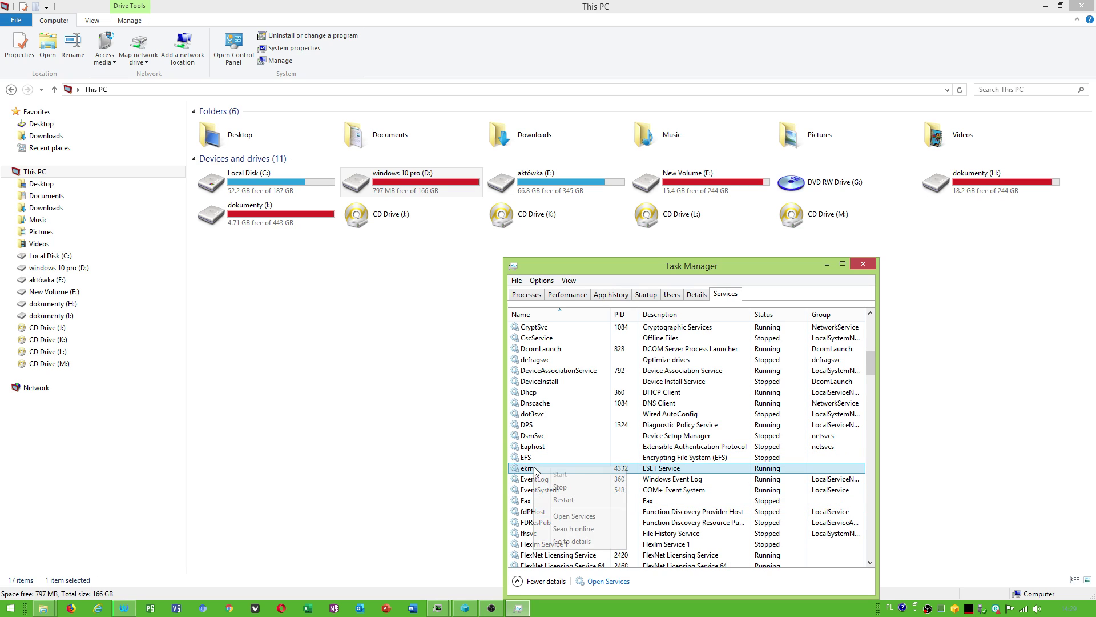
click(695, 299)
scroll(545, 415, up, 10)
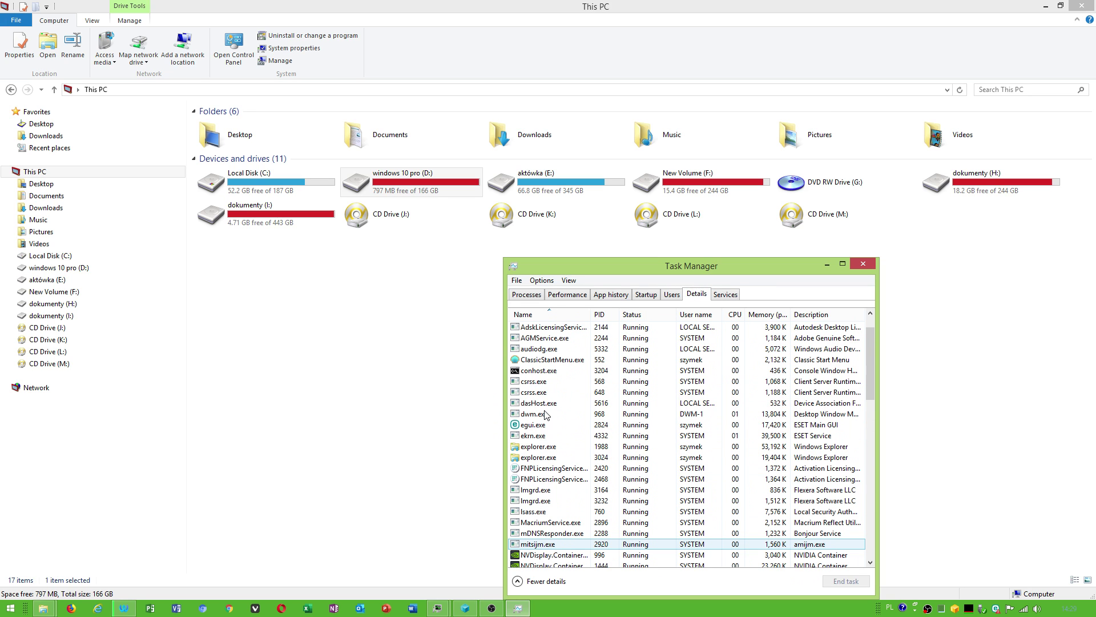
- Limit ekrn.exe's processor affinity to CPU 3 only, then return to the CPU performance graphs
right_click(541, 435)
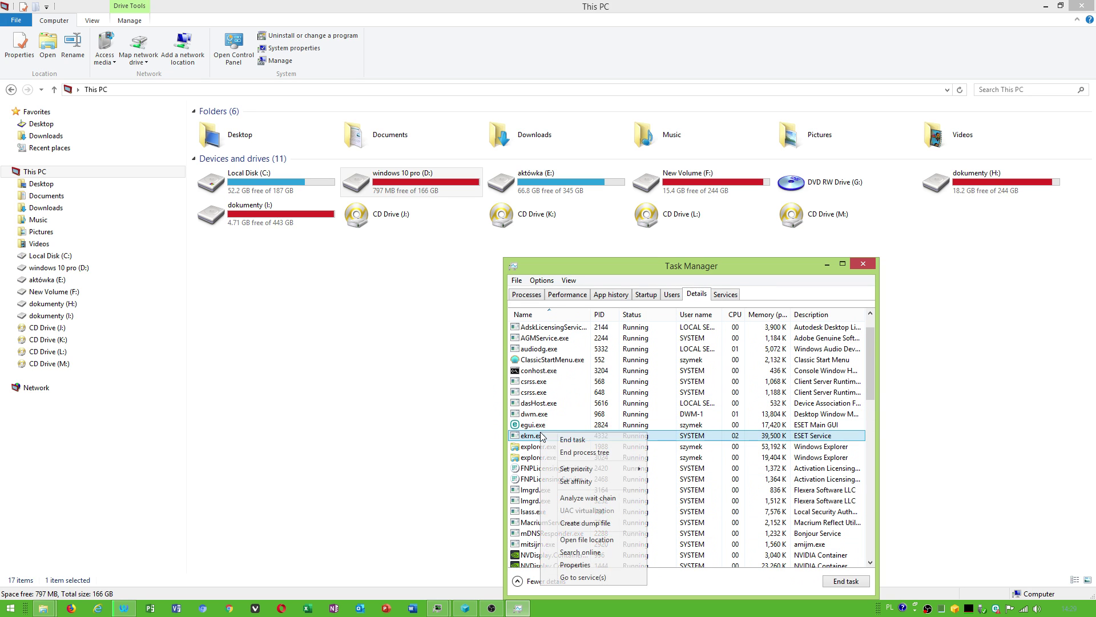
click(584, 487)
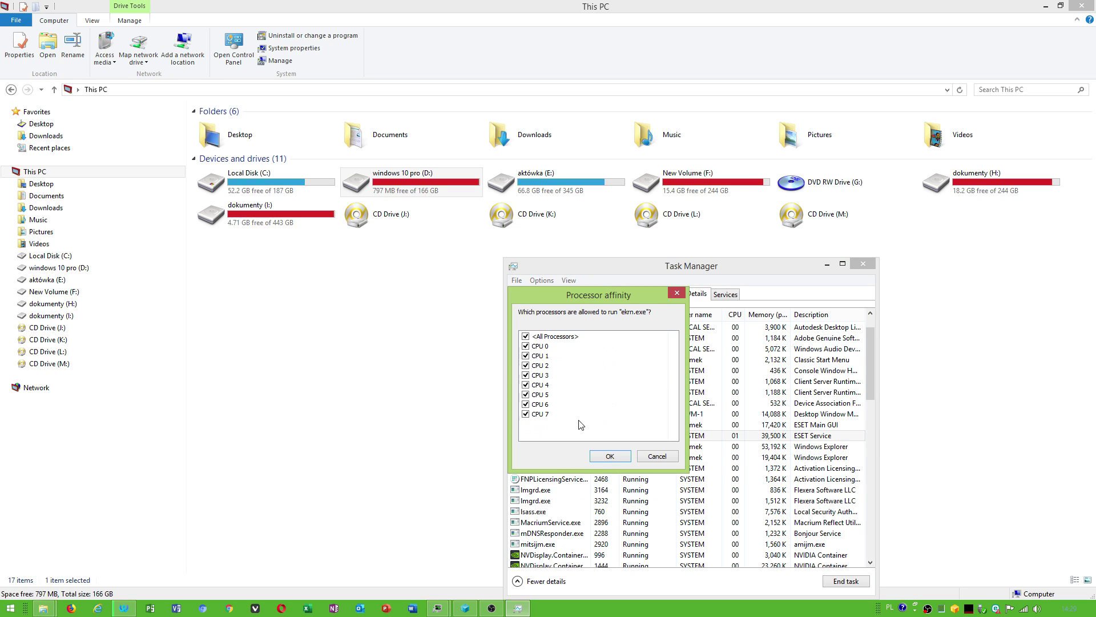
click(525, 336)
click(526, 356)
click(526, 346)
click(525, 356)
click(526, 385)
click(525, 385)
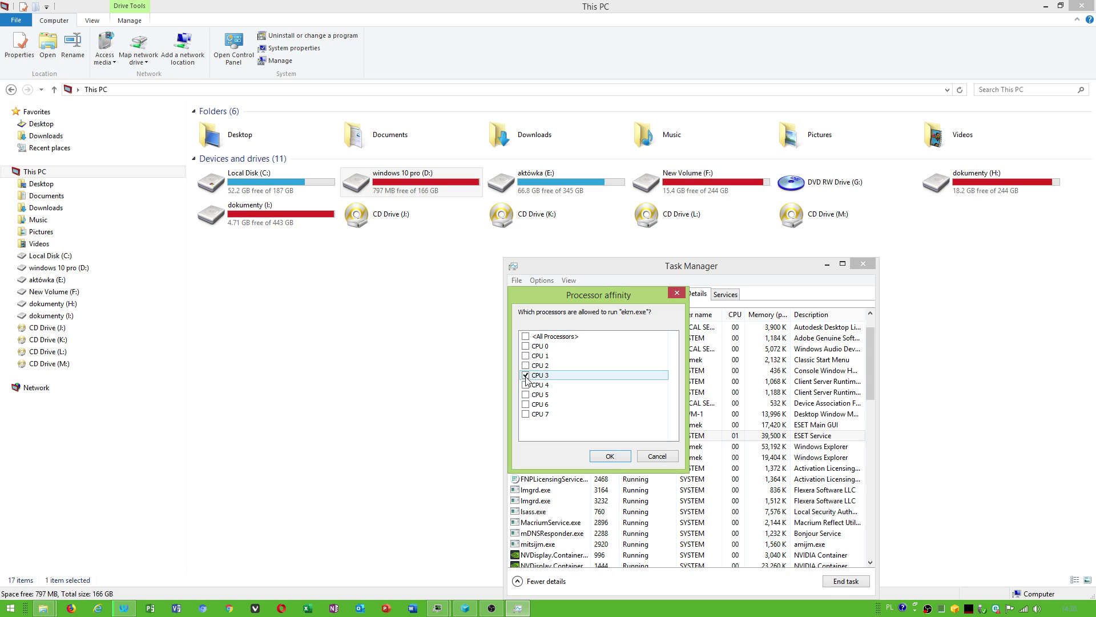
click(617, 460)
click(578, 295)
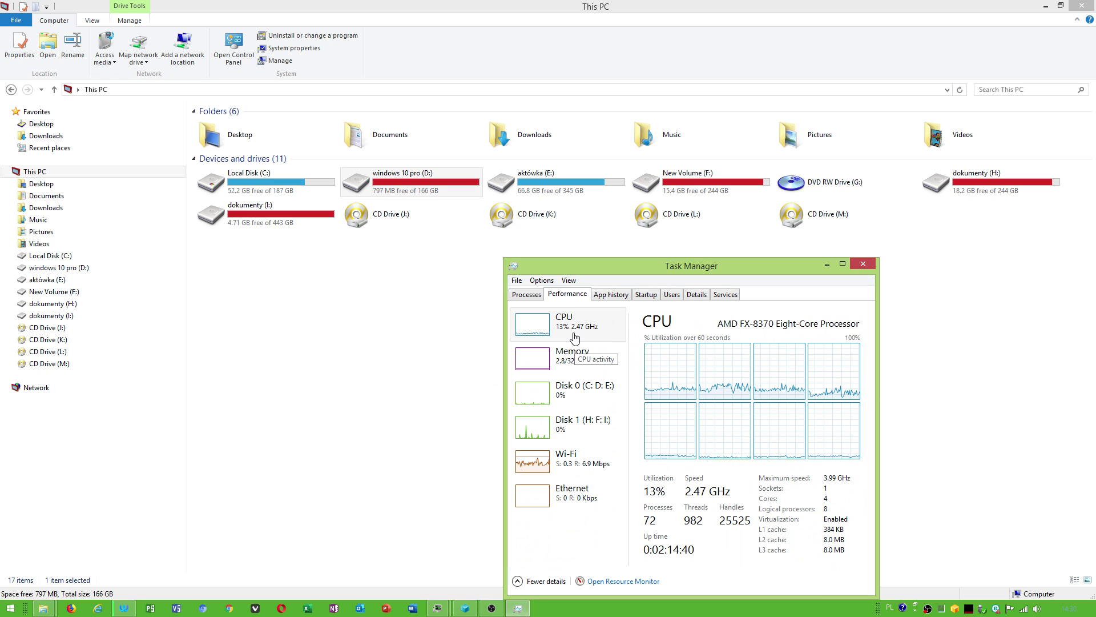
- Close Task Manager and peek into New Volume (F:) and Local Disk (C:) from This PC
click(856, 262)
double_click(678, 184)
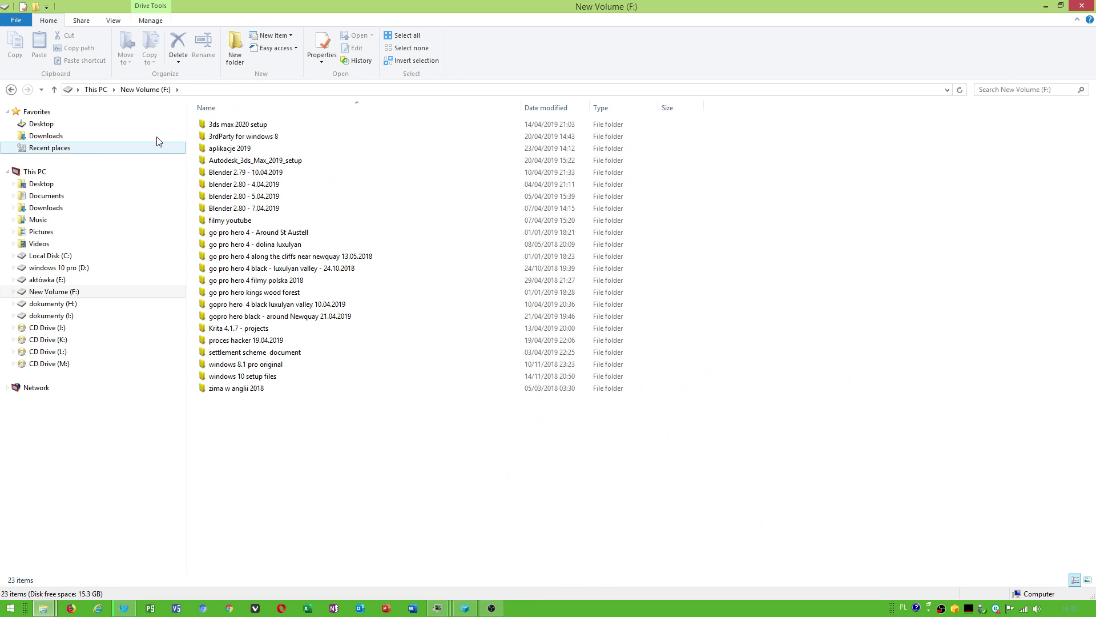
click(104, 89)
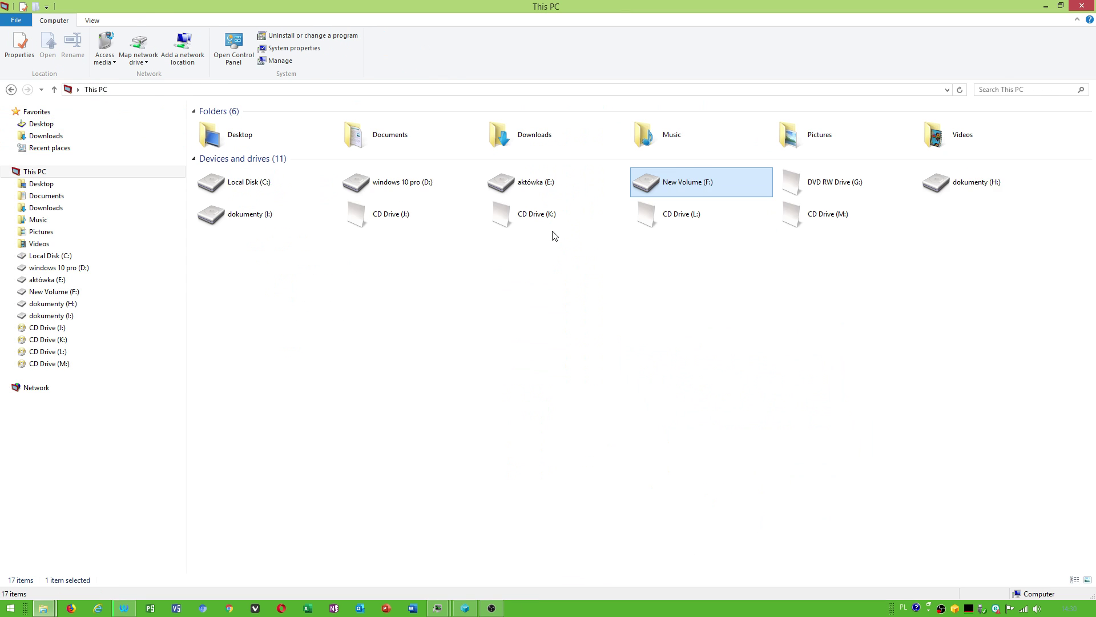
double_click(299, 183)
click(104, 90)
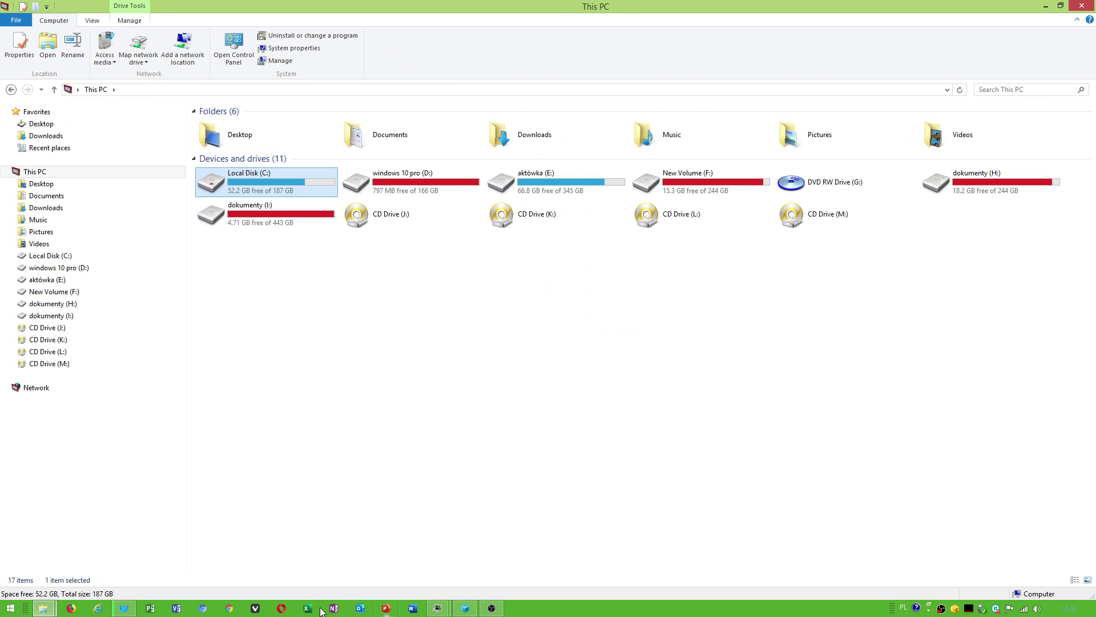
- Open a new Waterfox tab, then return the This PC window to the front
click(124, 612)
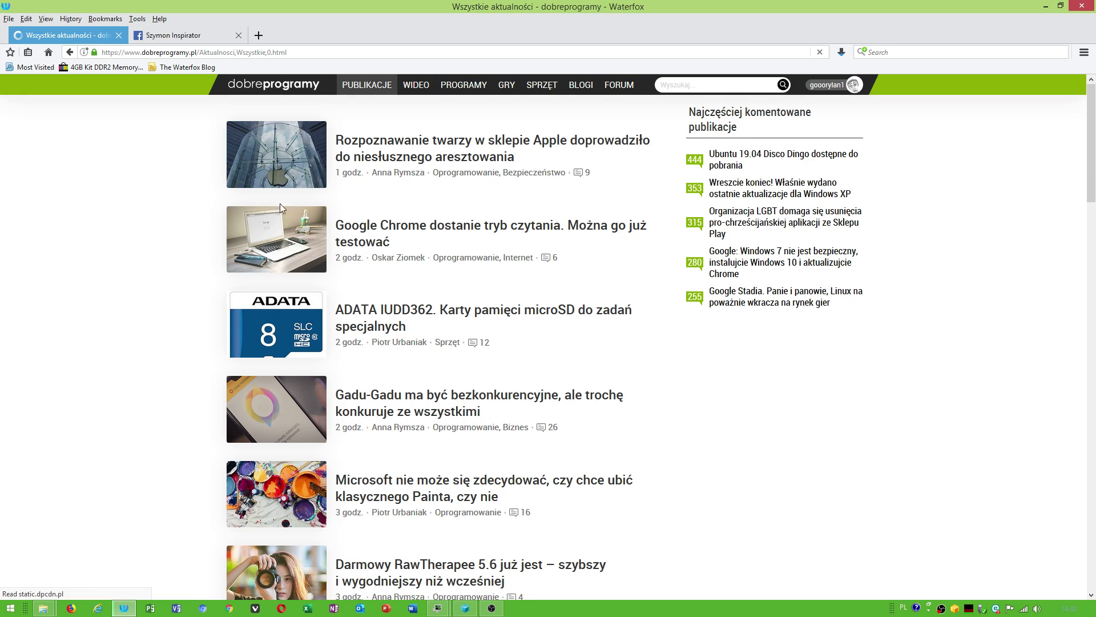
click(259, 36)
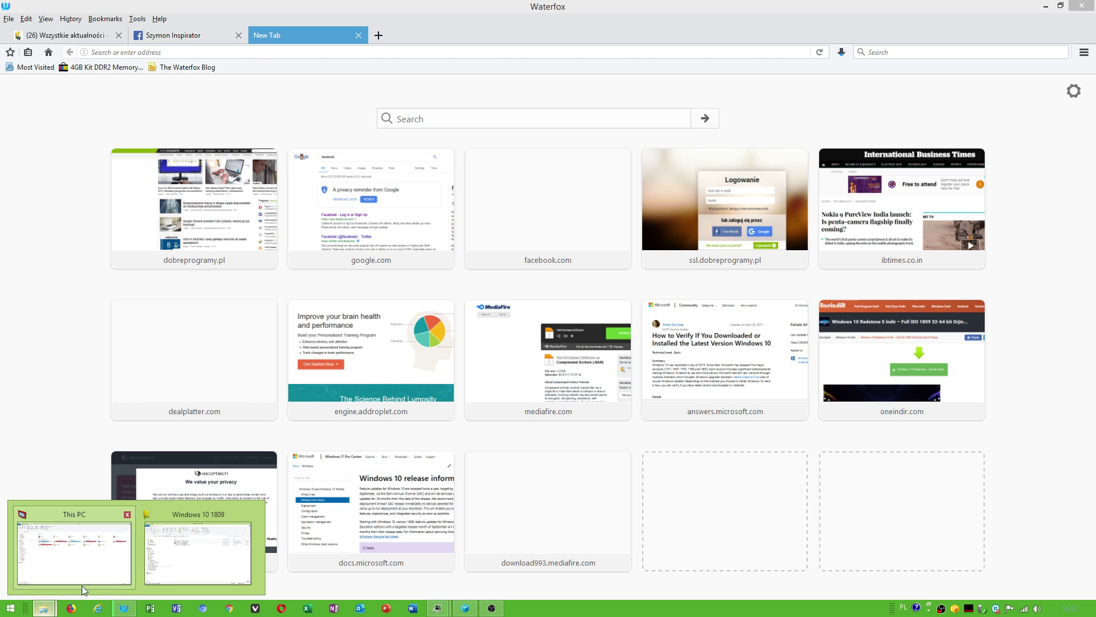
click(74, 551)
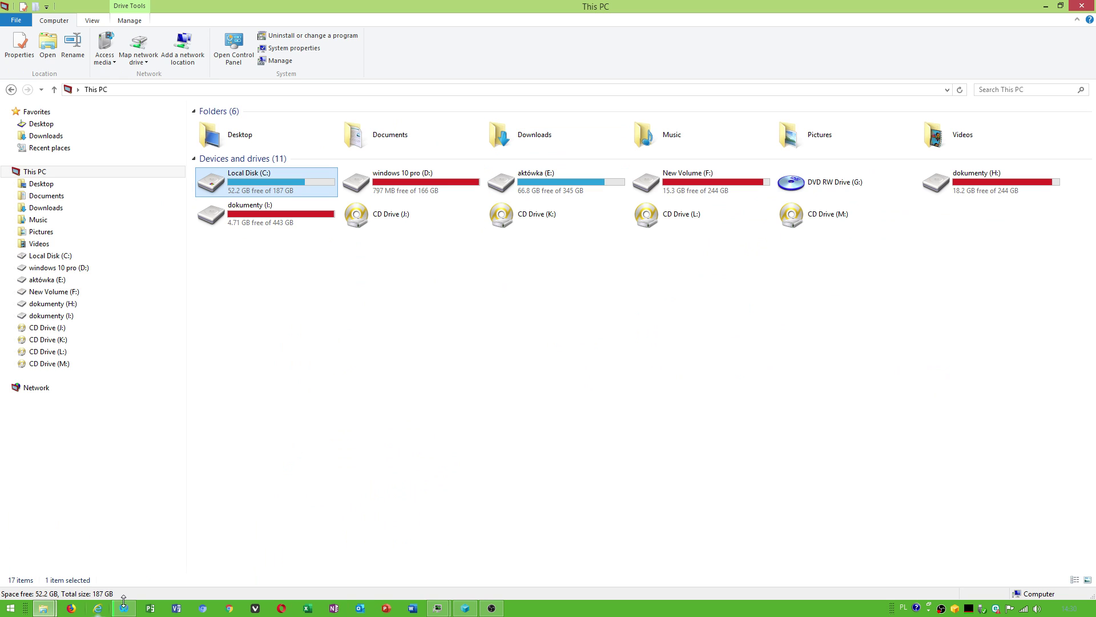
mouse_move(510, 610)
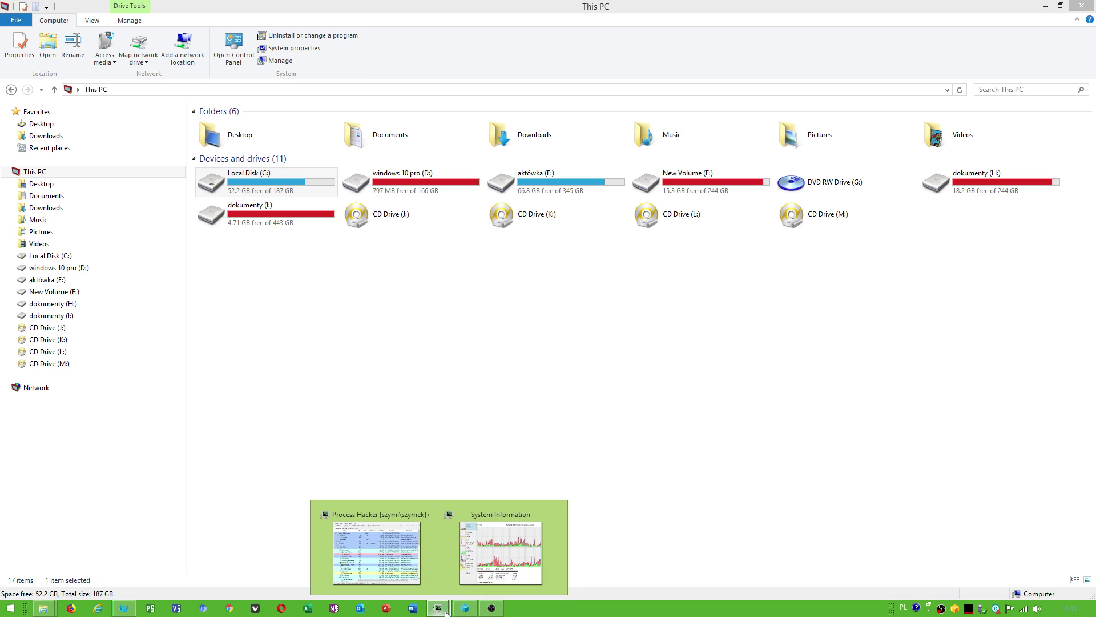
click(501, 547)
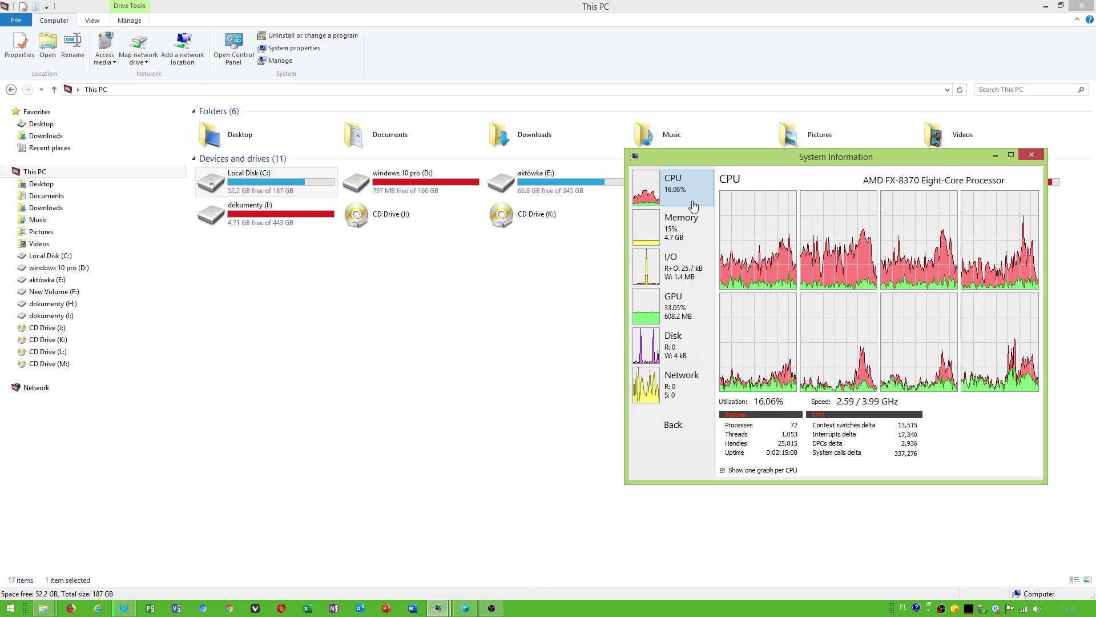
mouse_move(847, 256)
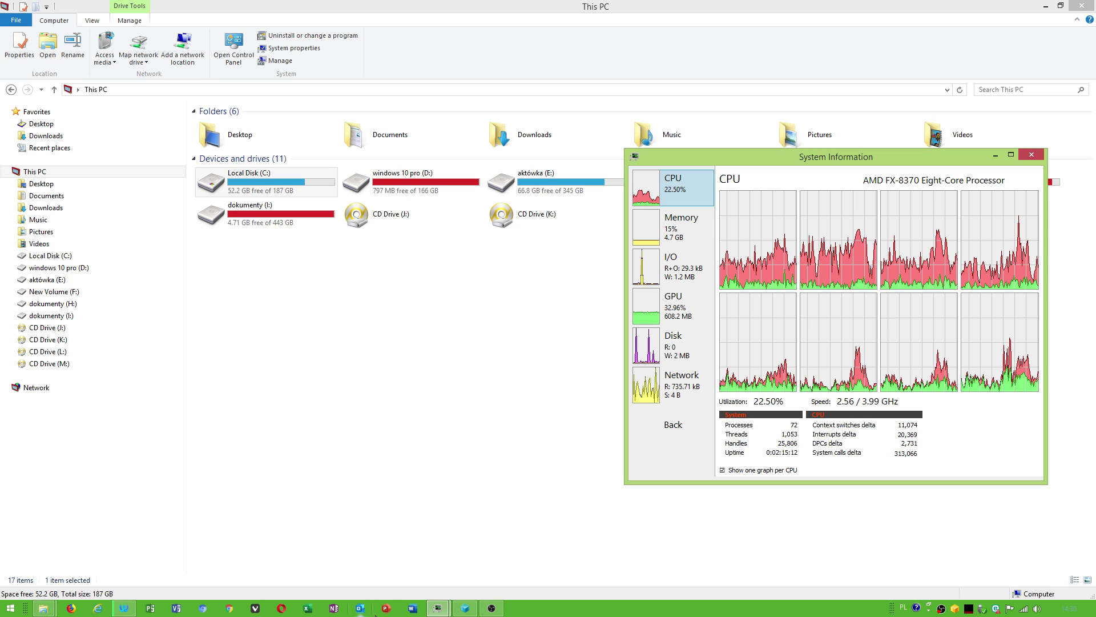
click(491, 608)
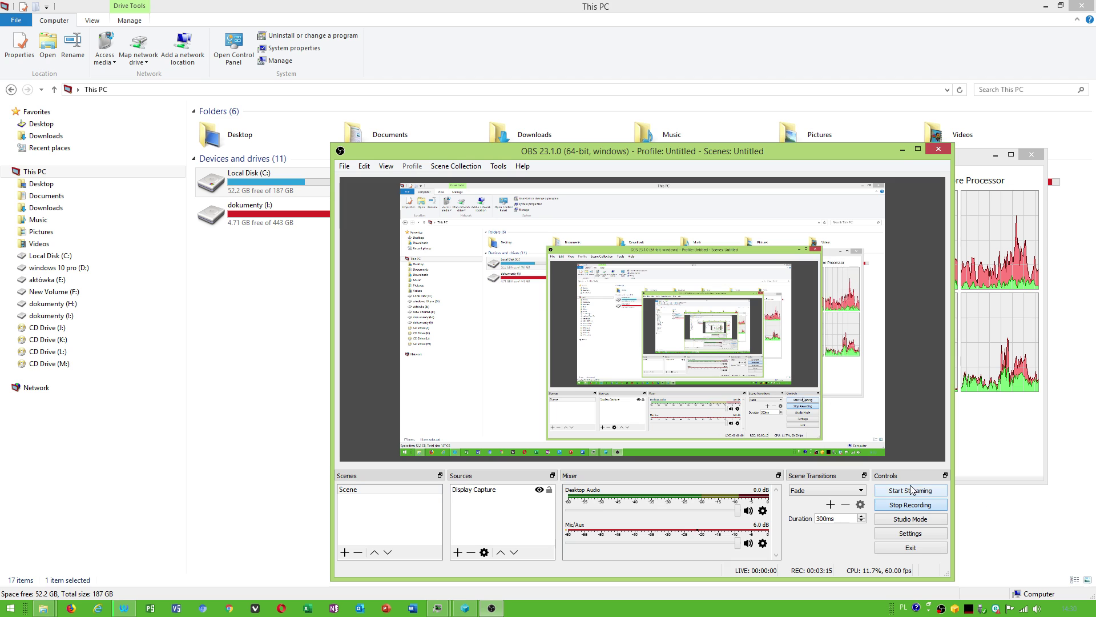
click(902, 150)
mouse_move(749, 222)
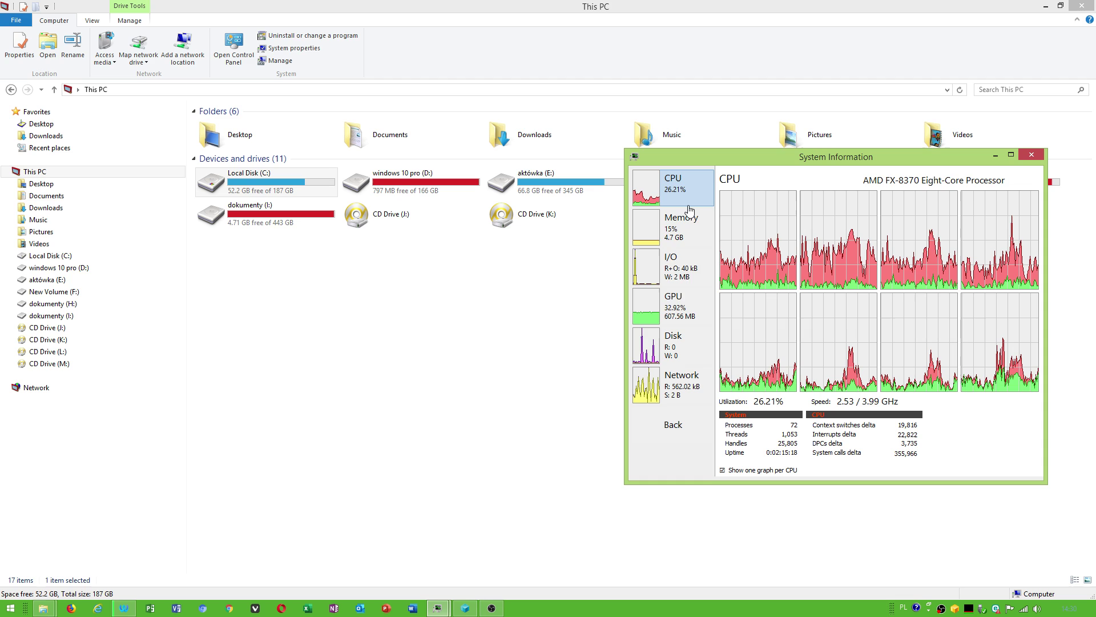
mouse_move(671, 337)
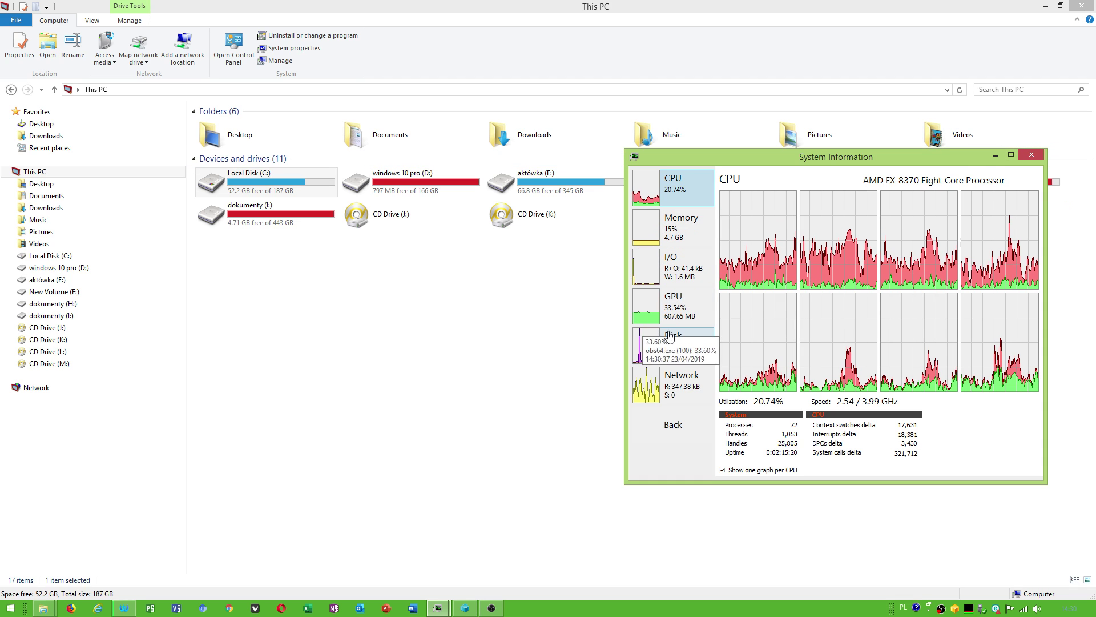
click(993, 155)
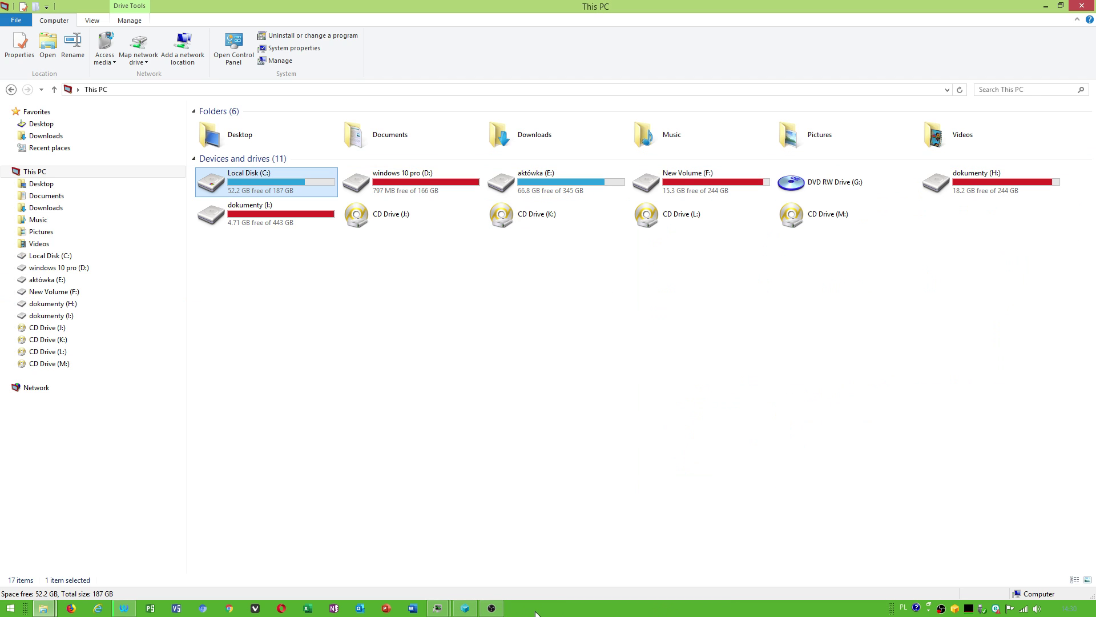
- Search the Start menu for gpedit and launch the Local Group Policy Editor
click(12, 608)
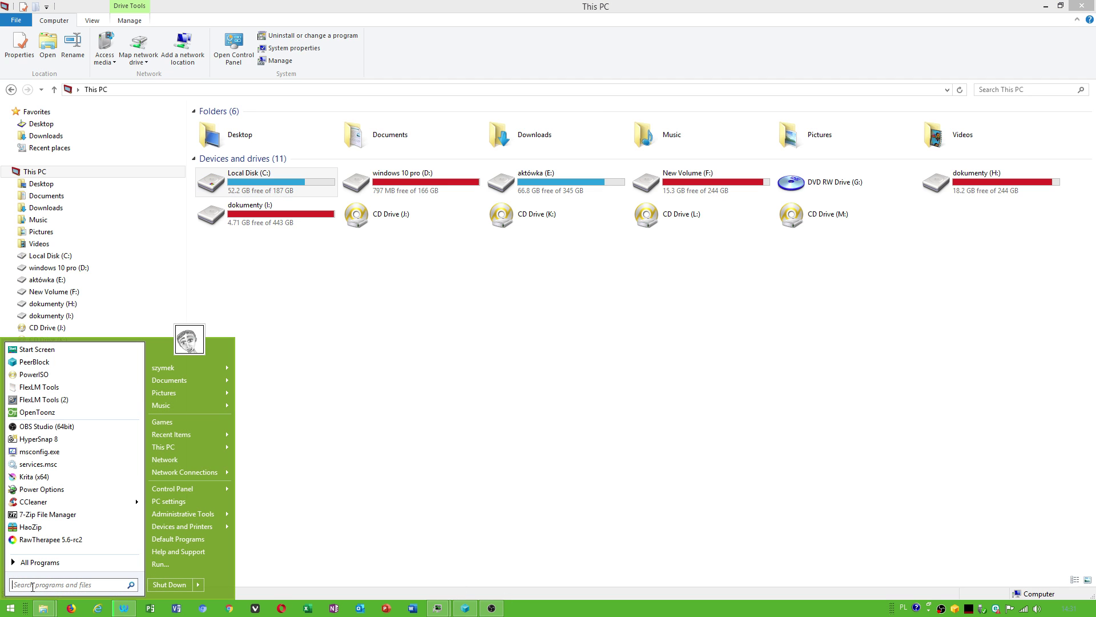
text(gpedit.msc)
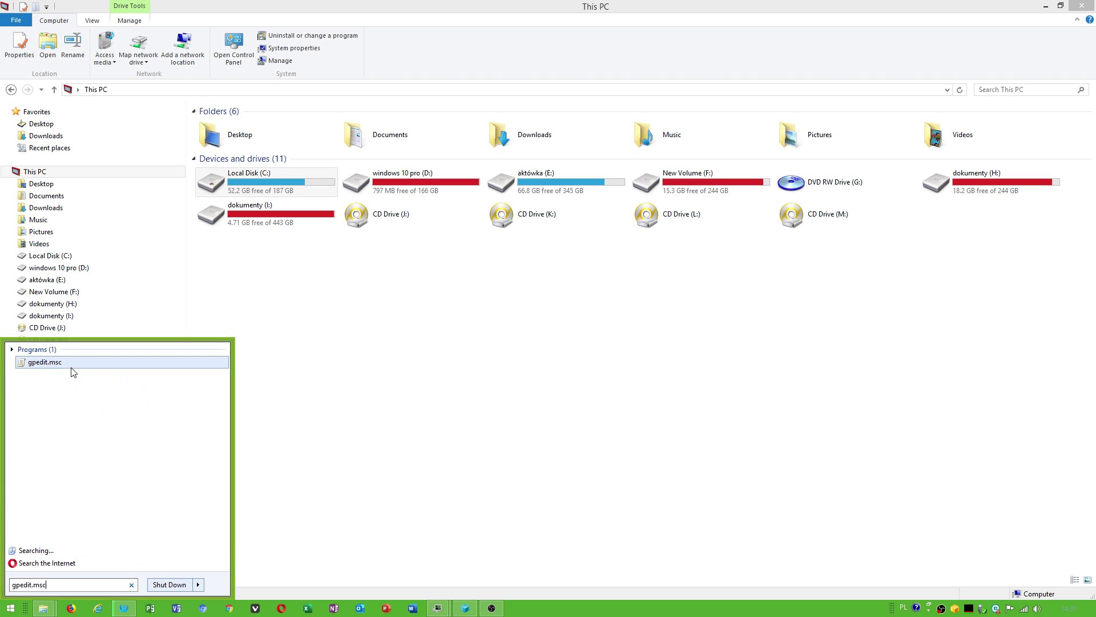
click(70, 369)
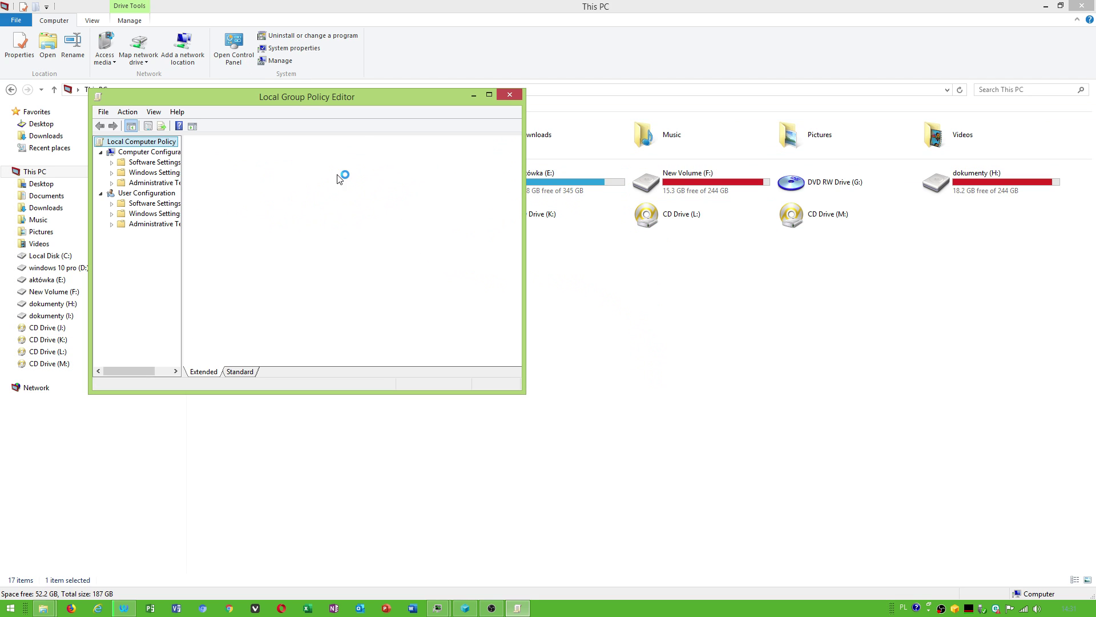
- Reposition and enlarge the policy editor window, widening the tree pane to show full names
drag(341, 100, 485, 167)
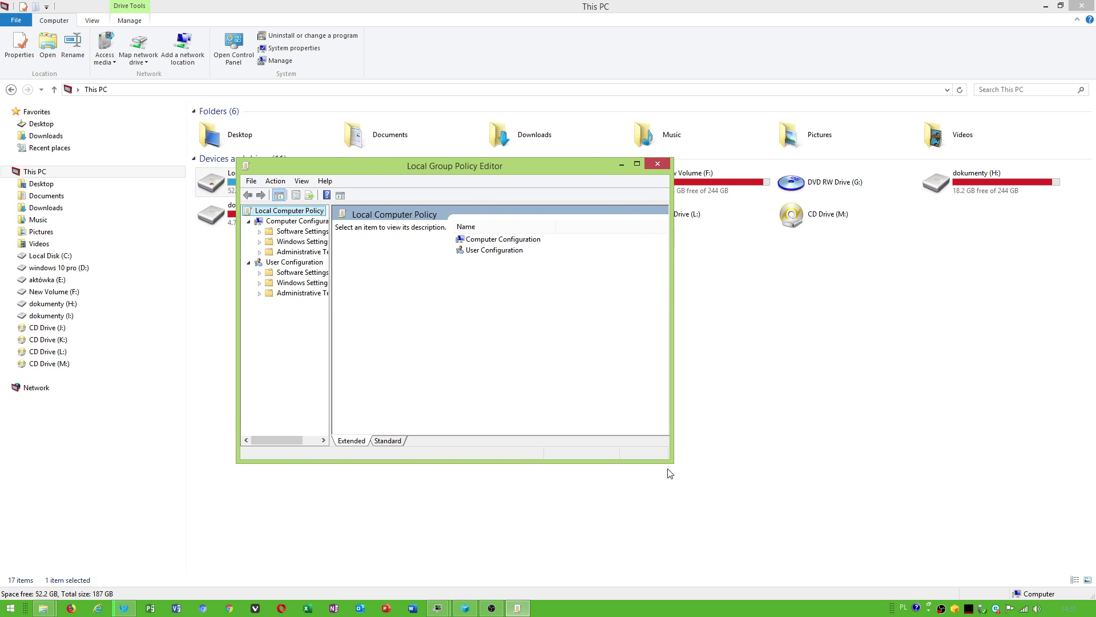
drag(671, 473, 802, 542)
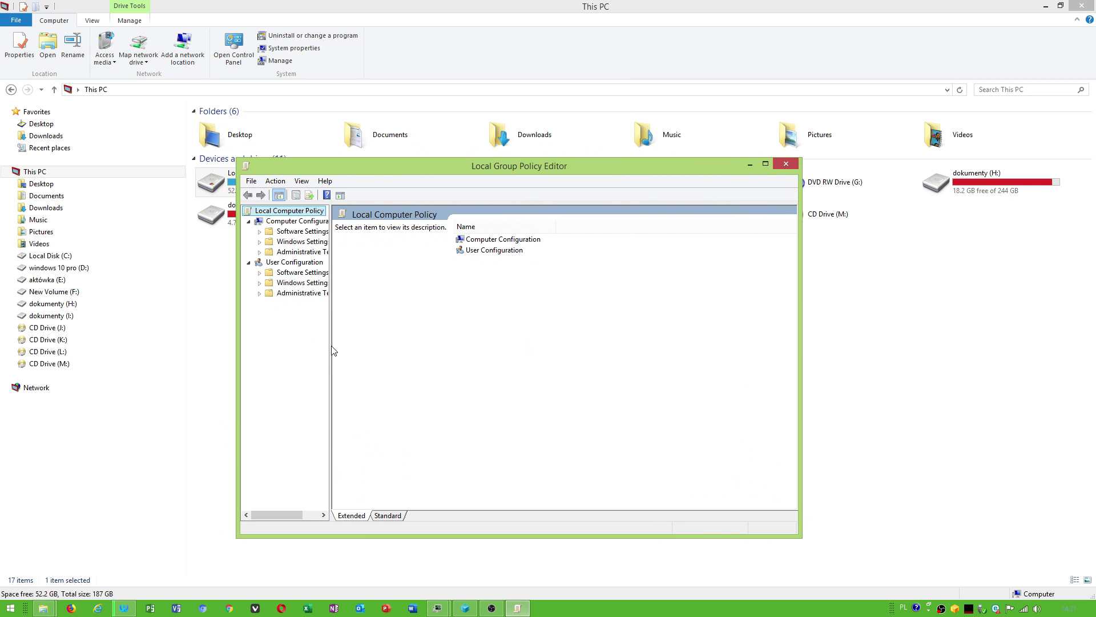
drag(331, 351, 451, 334)
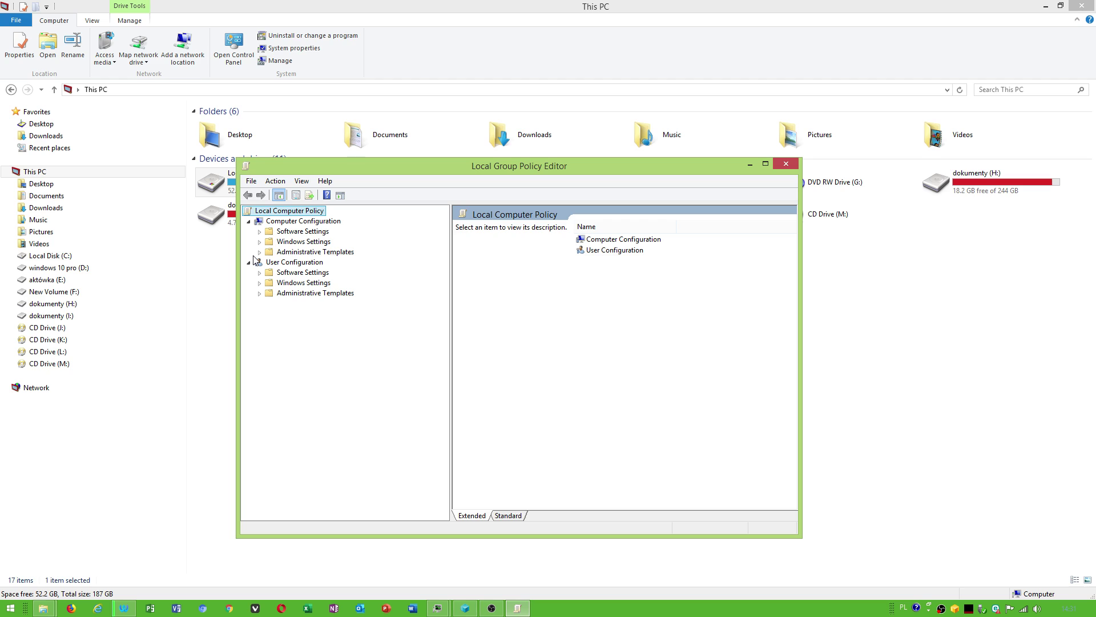
- Expand Administrative Templates > Windows Components and open the Windows Defender policy folder
click(259, 252)
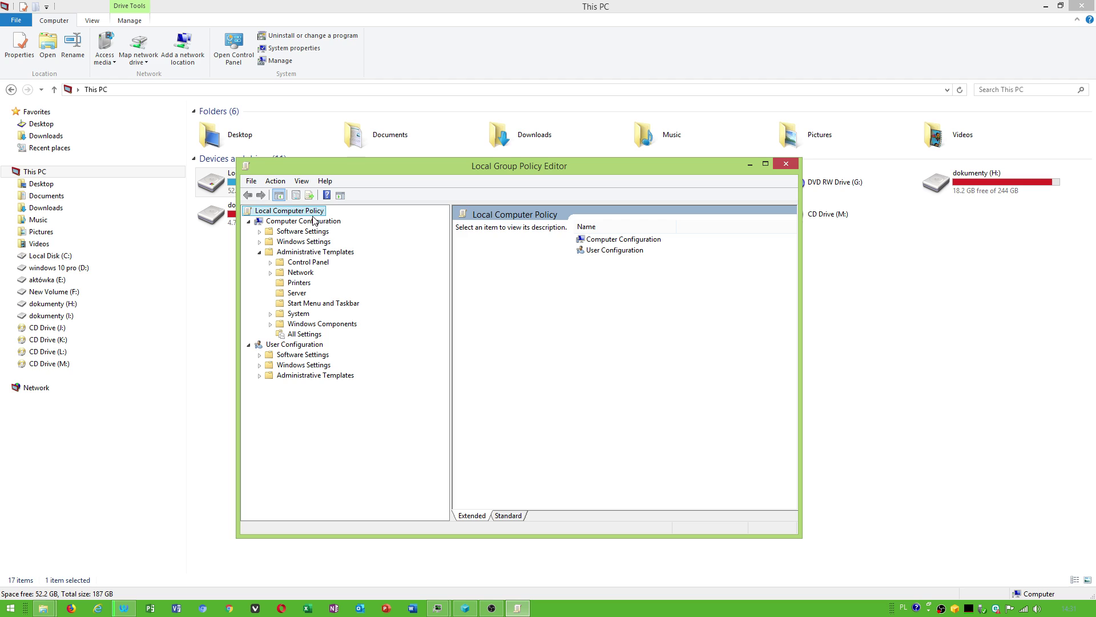
click(259, 252)
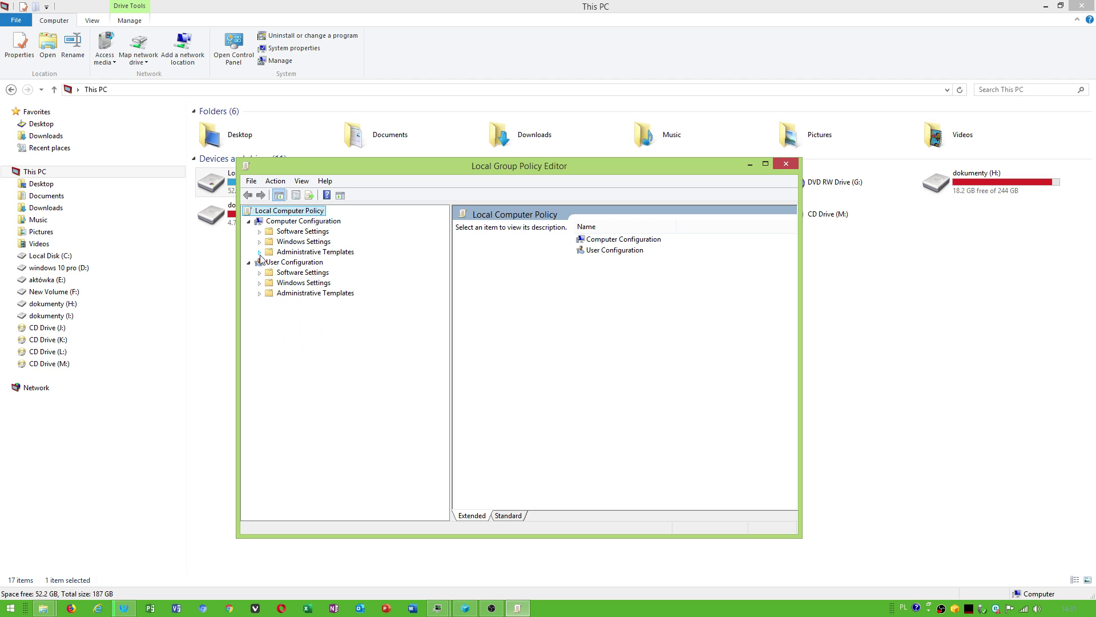
click(259, 251)
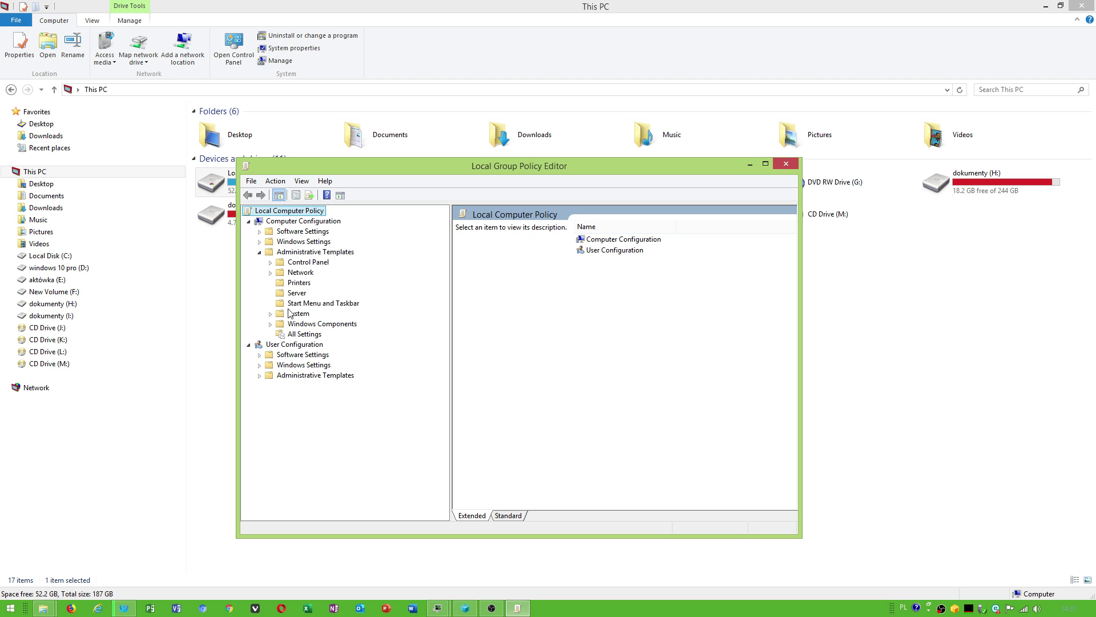
click(318, 324)
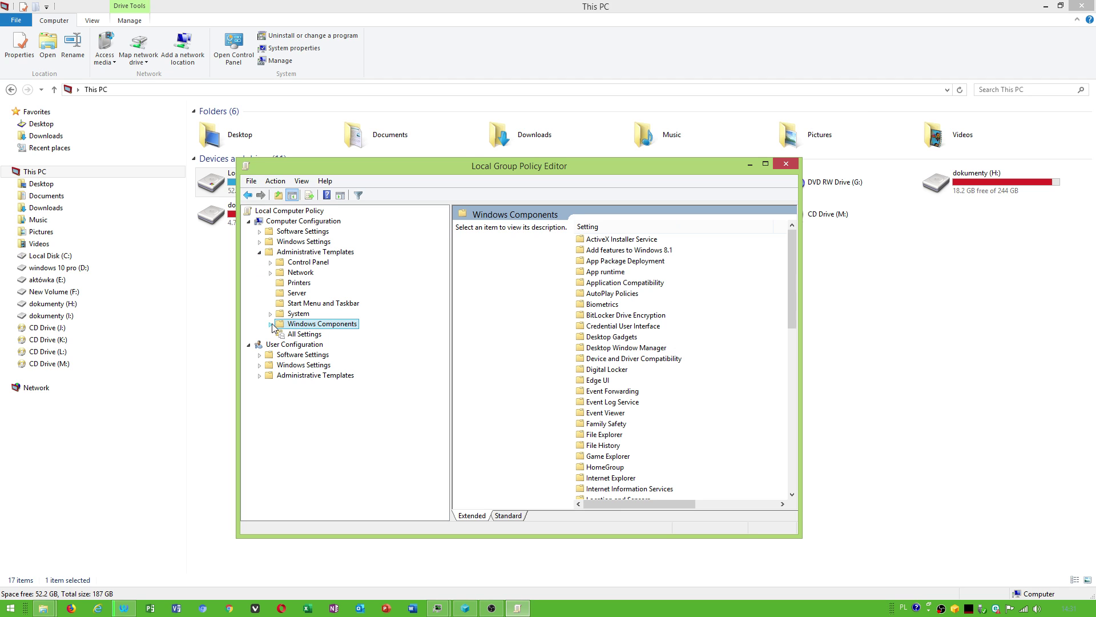
drag(792, 268, 685, 440)
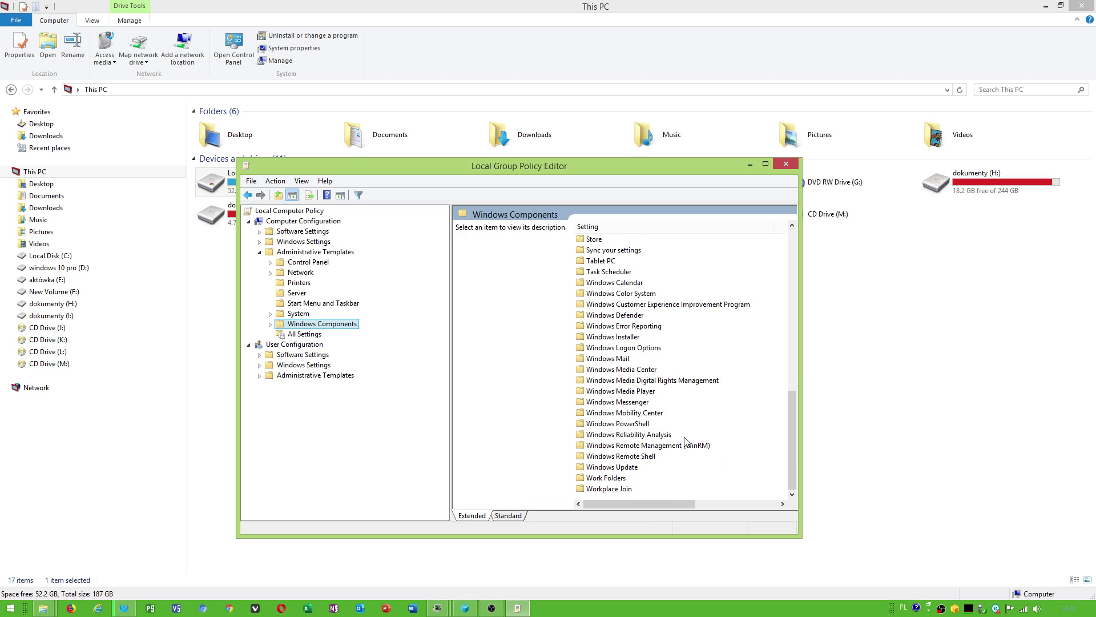
double_click(642, 316)
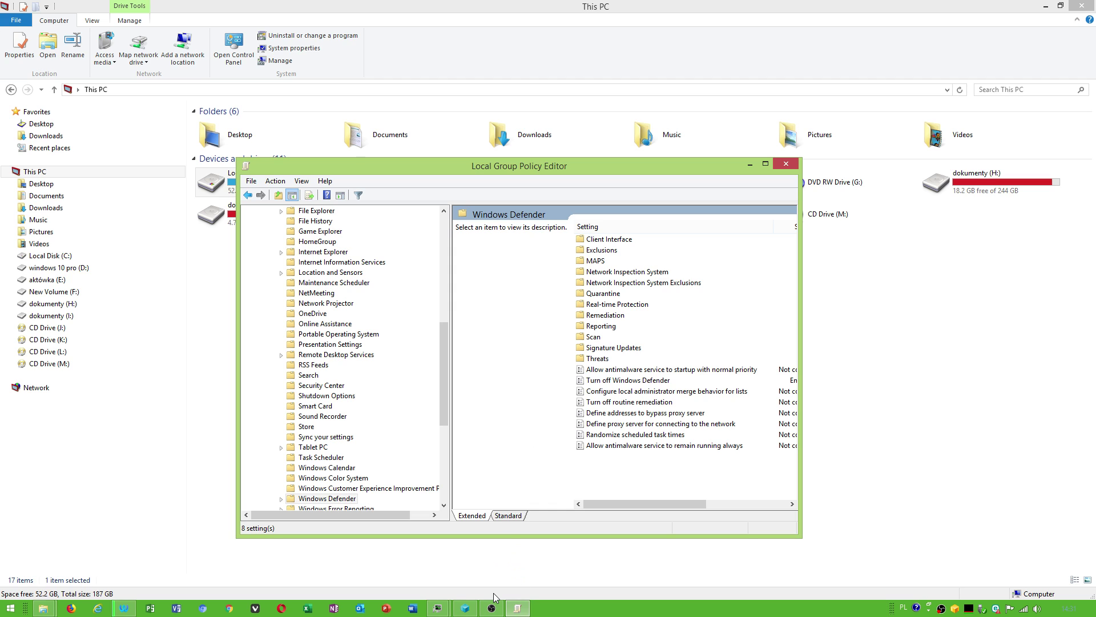
- Close the System Information window and select the Turn off Windows Defender policy
mouse_move(438, 607)
click(500, 568)
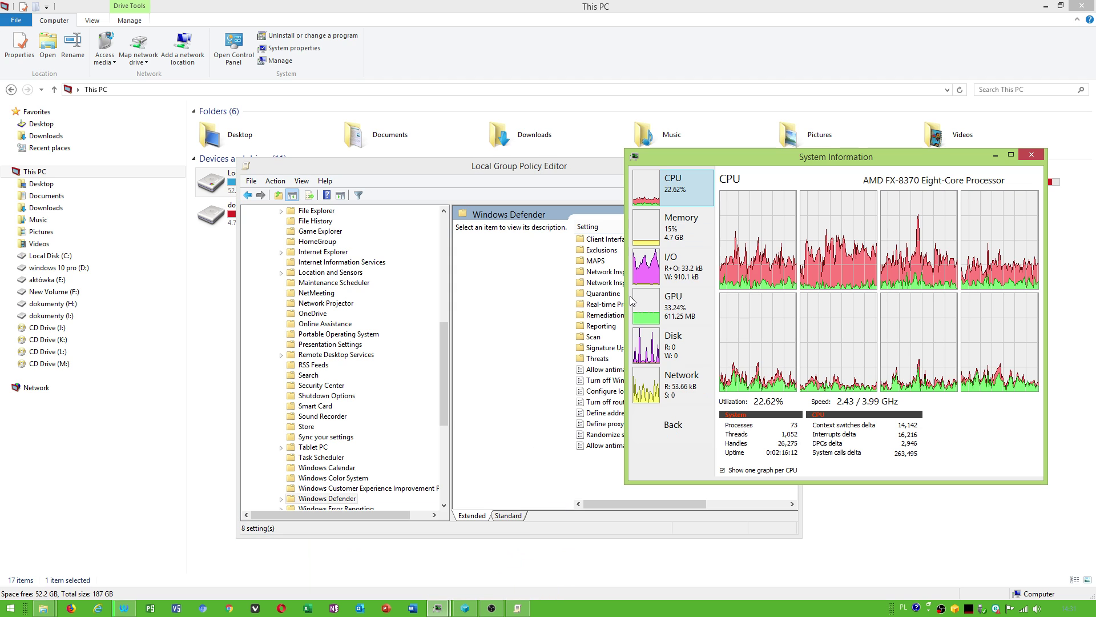
mouse_move(652, 237)
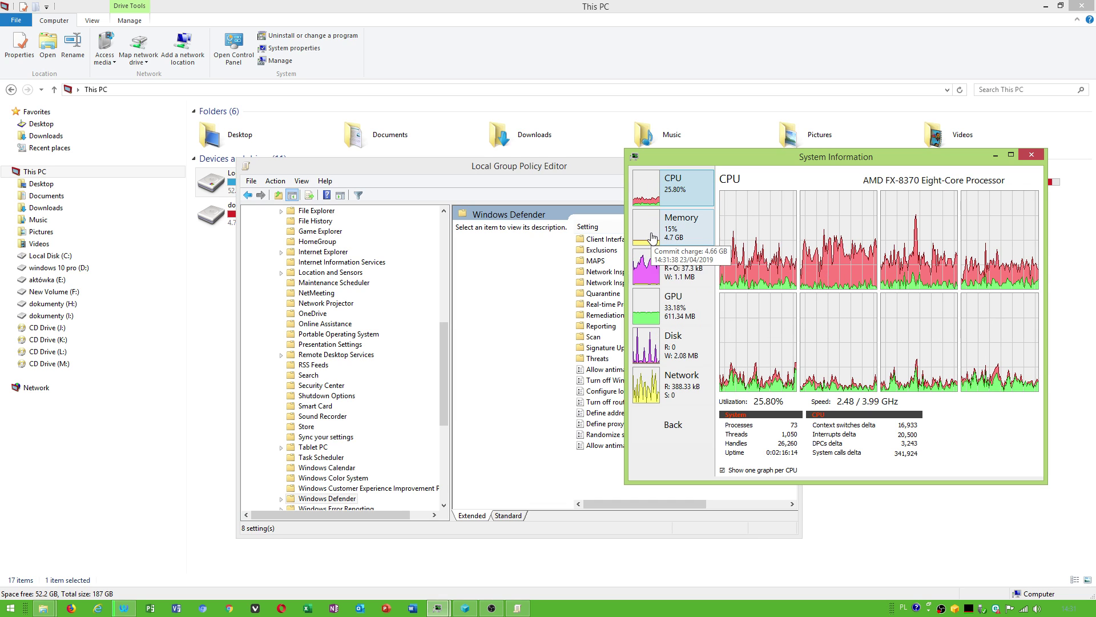
click(1031, 155)
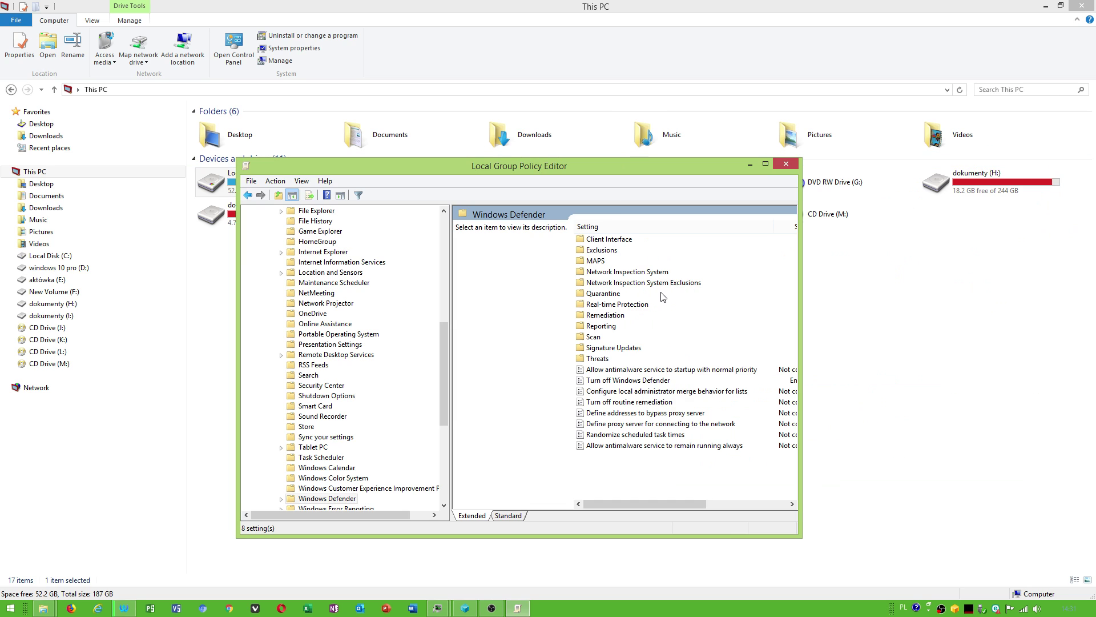
click(623, 382)
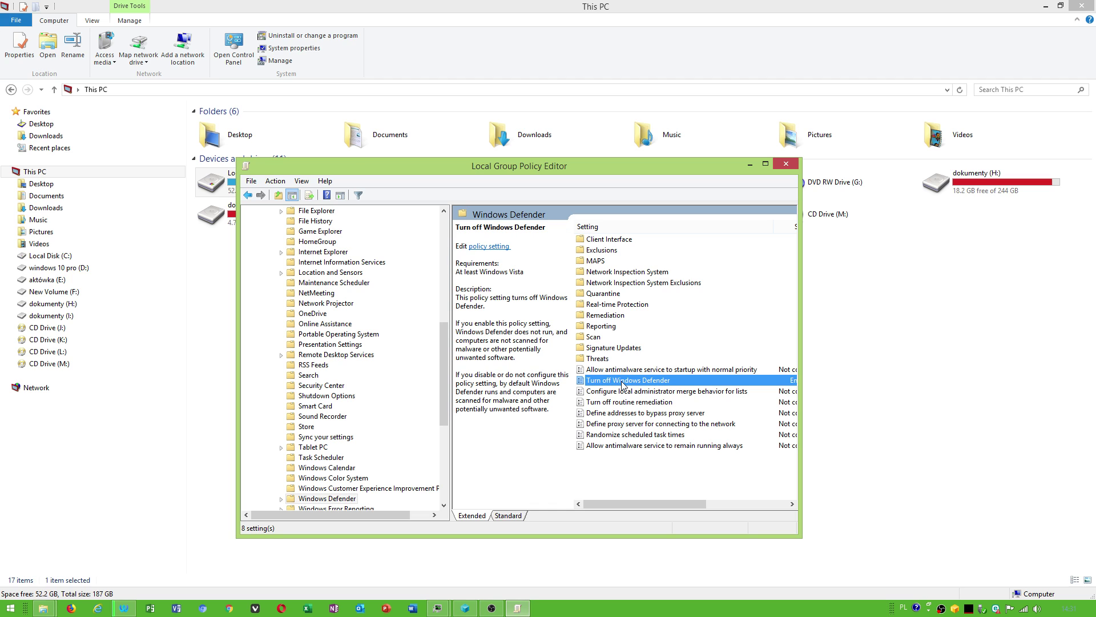
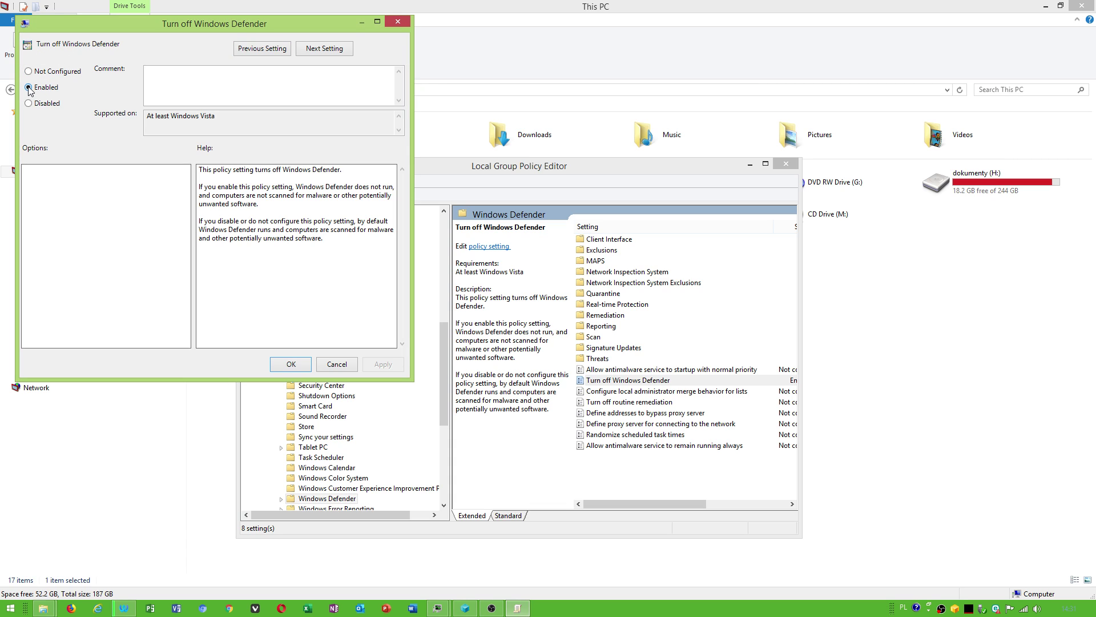
- Confirm 'Turn off Windows Defender' as enabled, then set Windows Update's Configure Automatic Updates to Disabled
click(291, 364)
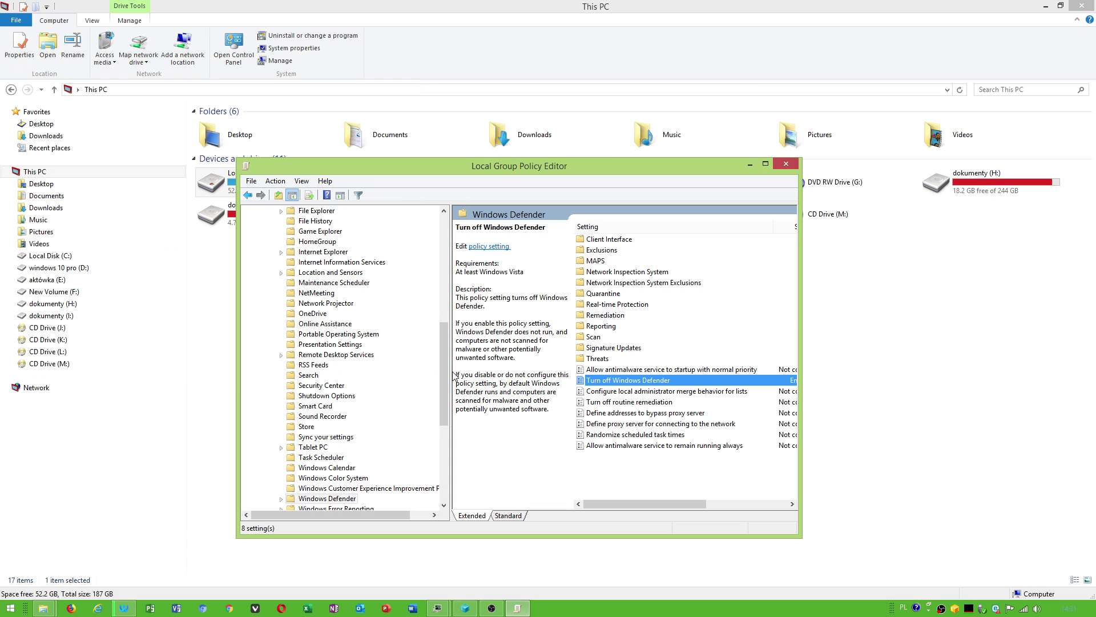
drag(446, 365, 442, 248)
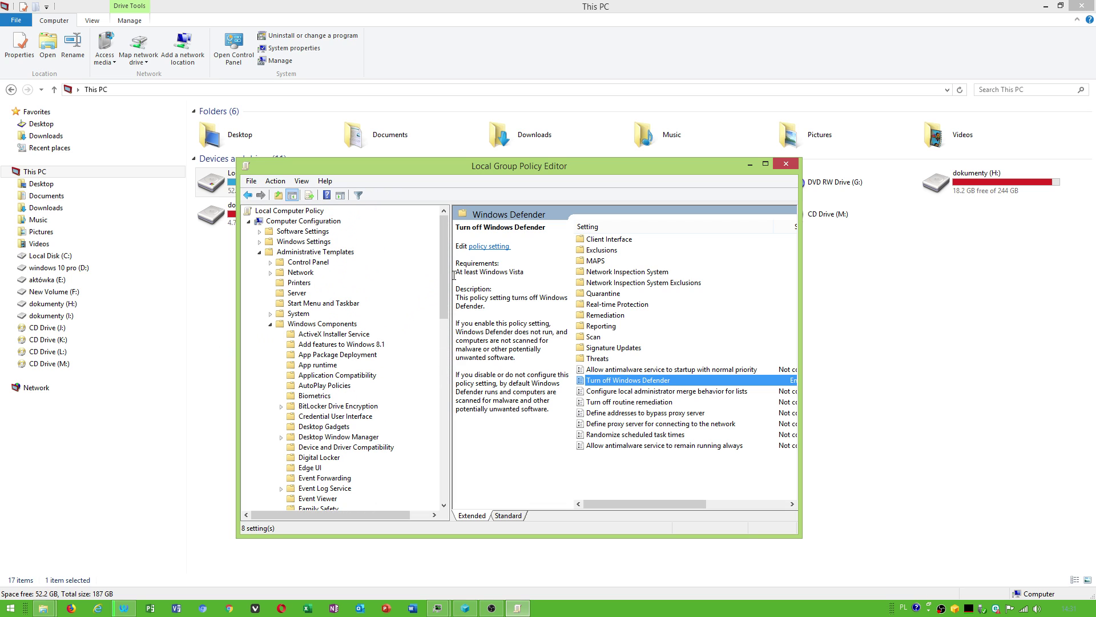
drag(443, 276, 358, 458)
click(346, 436)
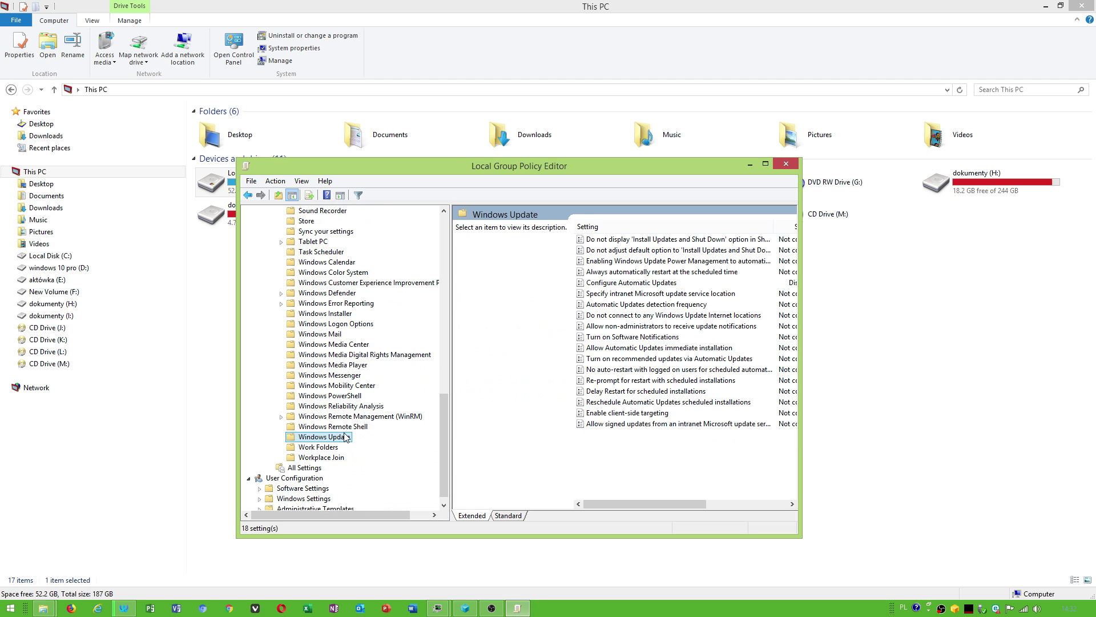
click(611, 228)
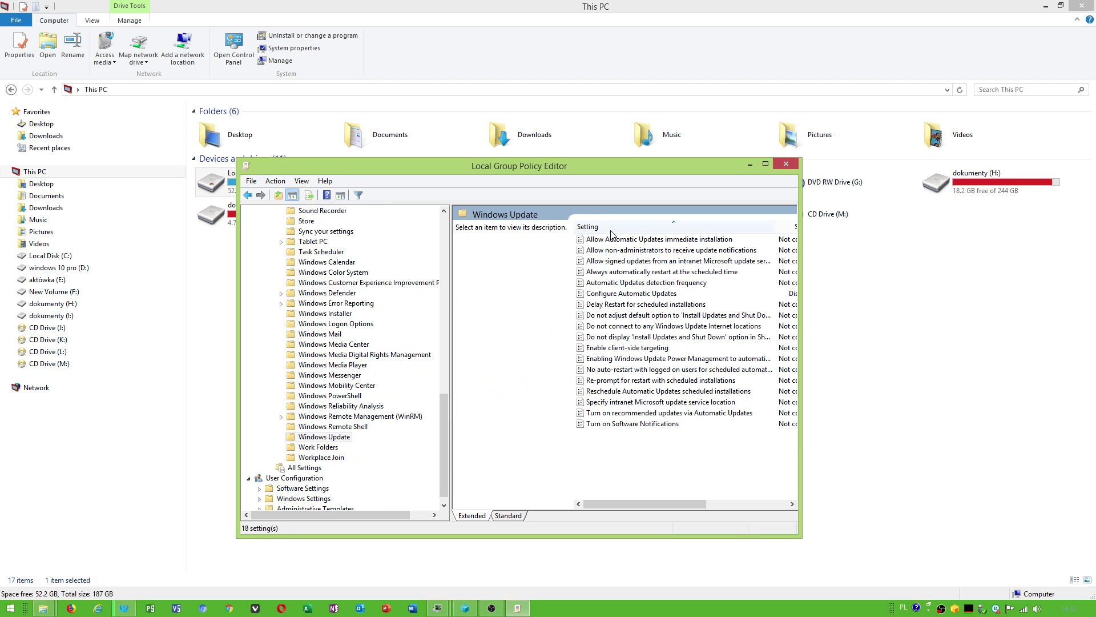
double_click(643, 294)
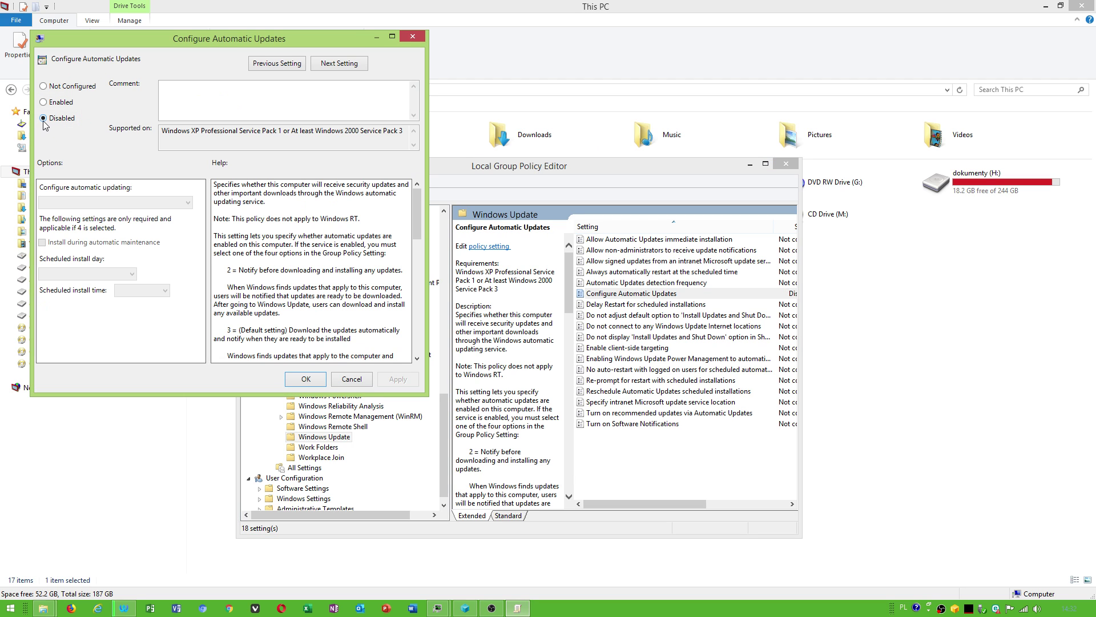
click(303, 379)
- Close the Group Policy Editor and launch Task Scheduler by searching 'task' from Start
click(785, 165)
click(11, 608)
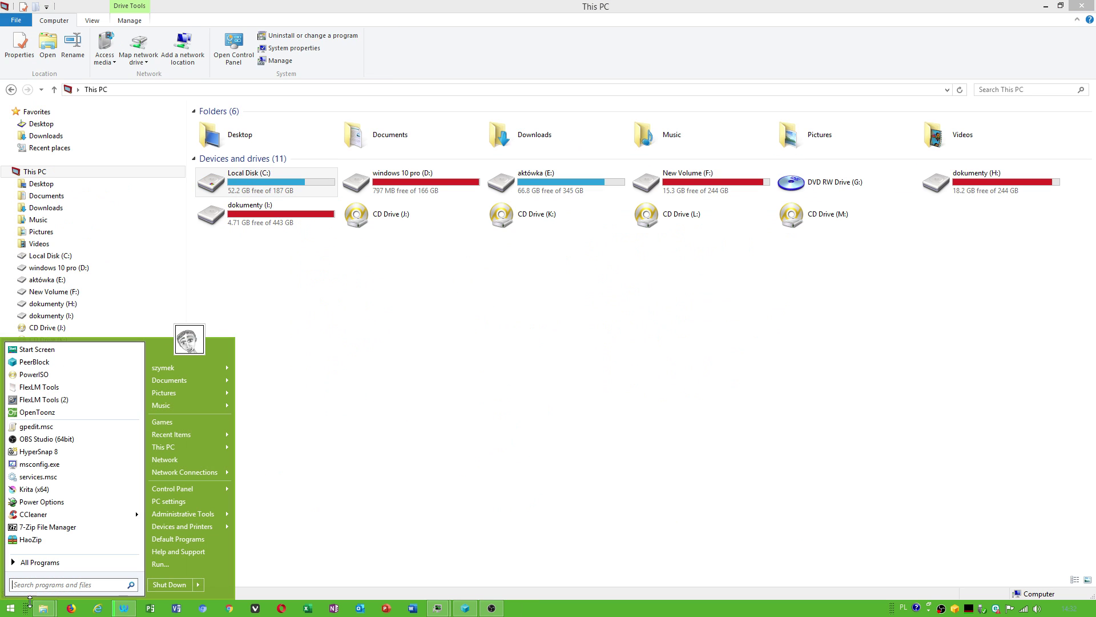
text(task)
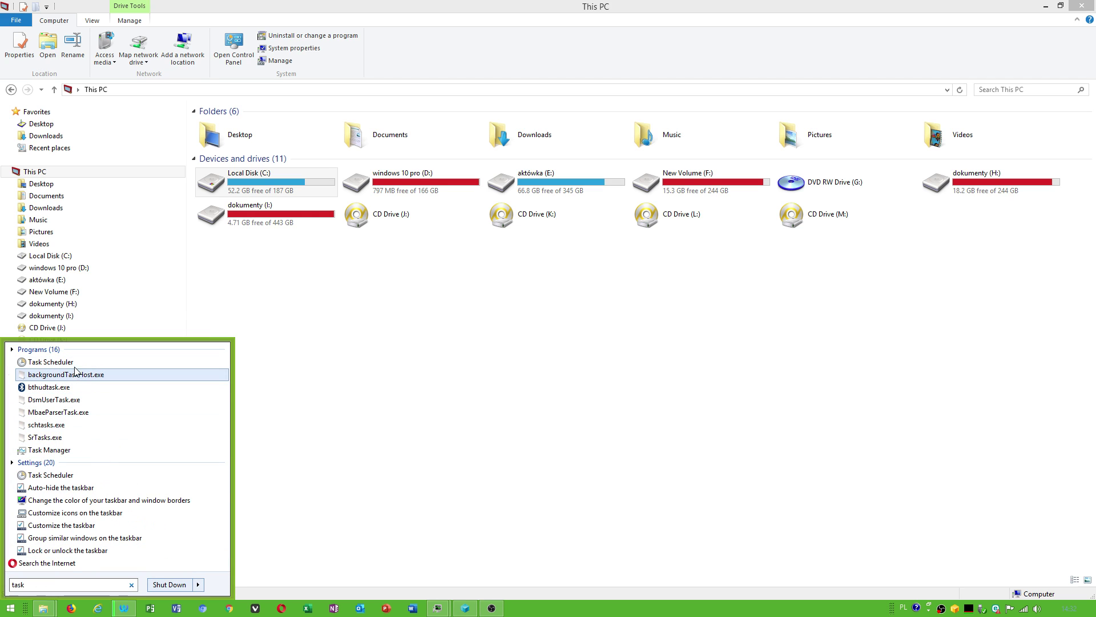
key(Escape)
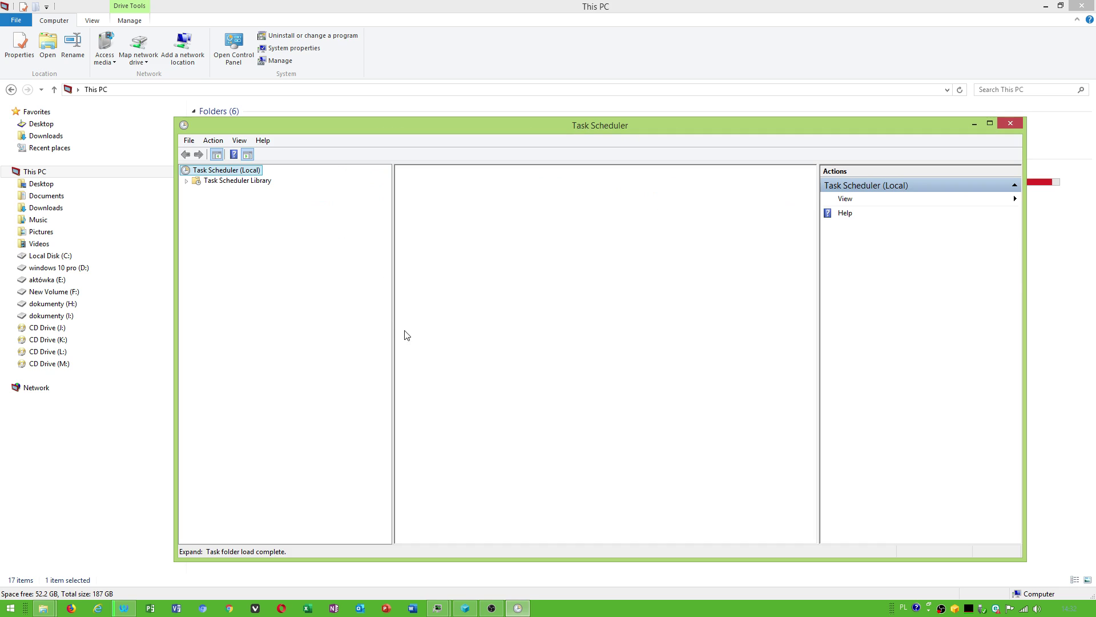
- Browse Task Scheduler Library > Microsoft > Windows > Application Experience and find it empty
click(187, 181)
click(197, 191)
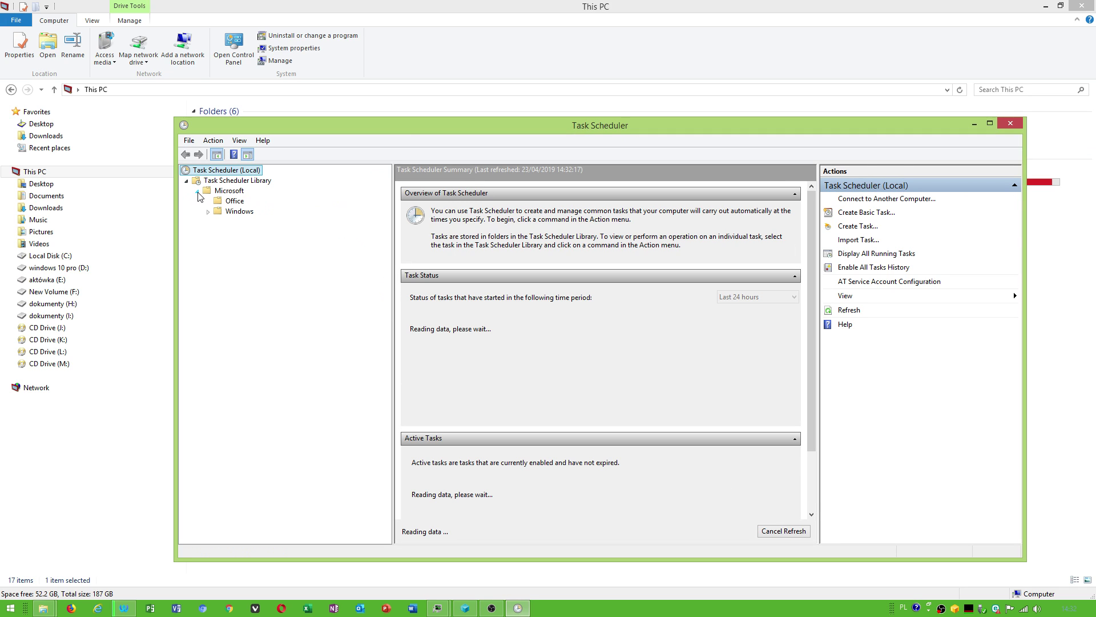
click(209, 211)
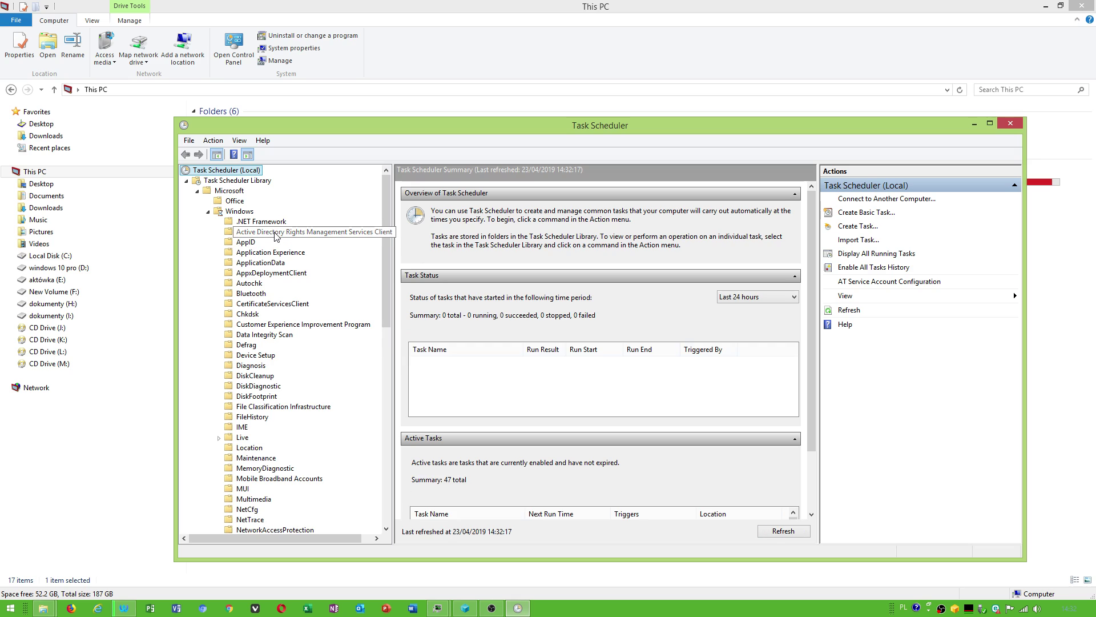
click(291, 258)
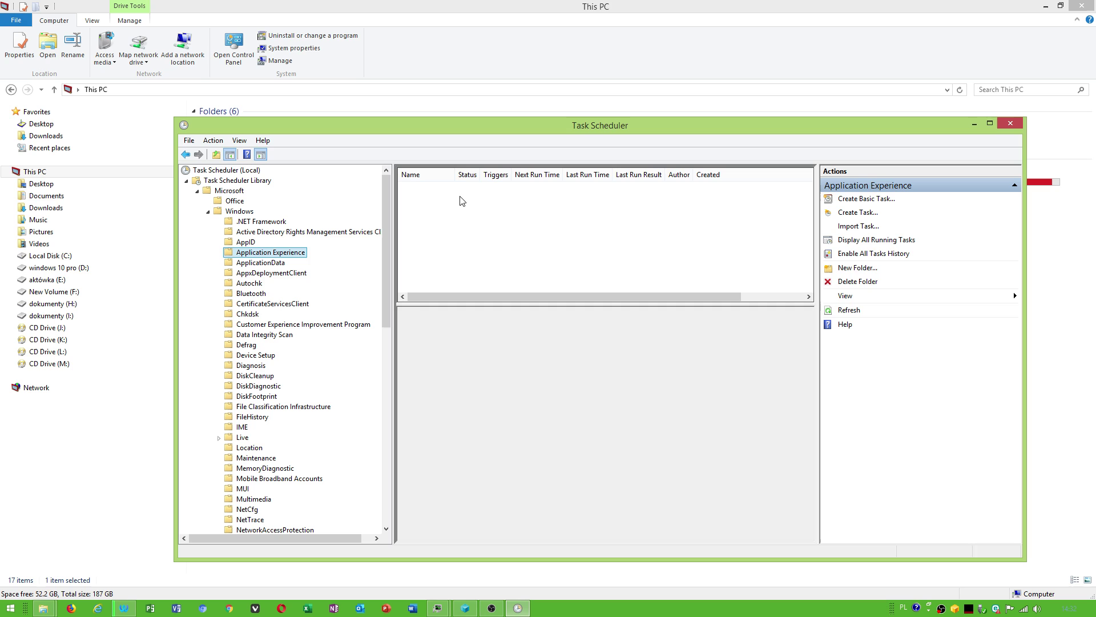
- Close Task Scheduler and launch the Services console by searching 'services' from Start
click(1010, 123)
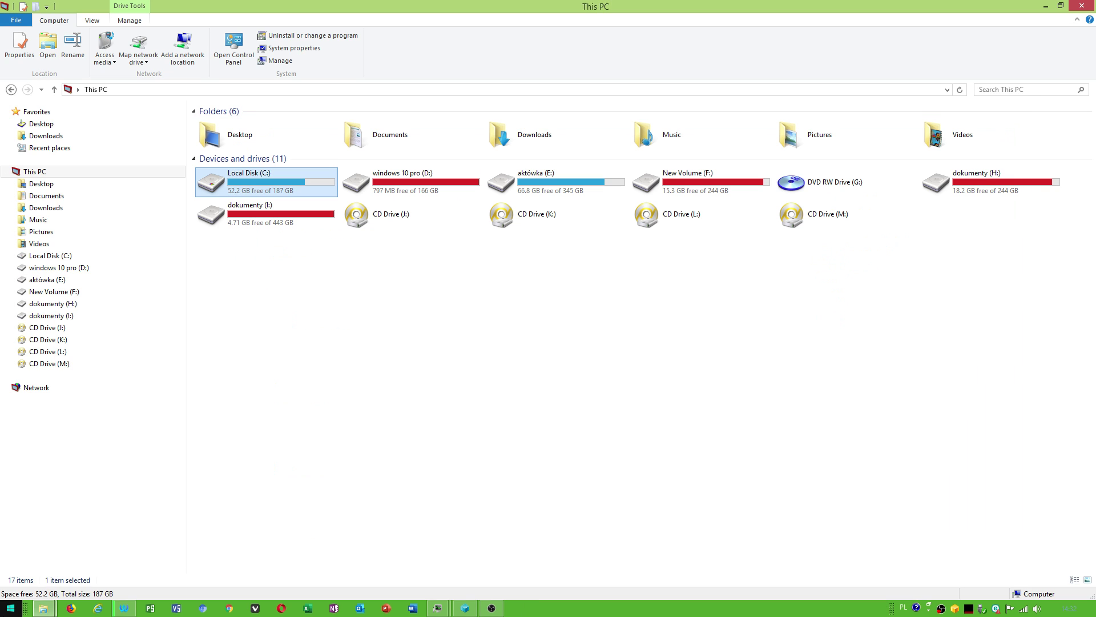
click(10, 608)
text(serv)
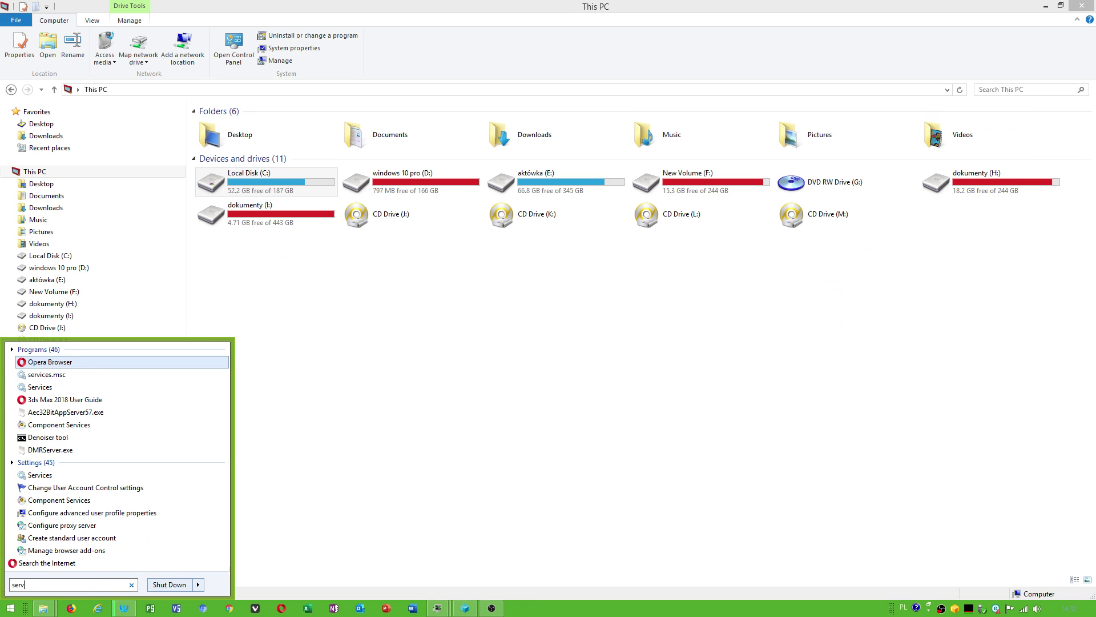
text(ices)
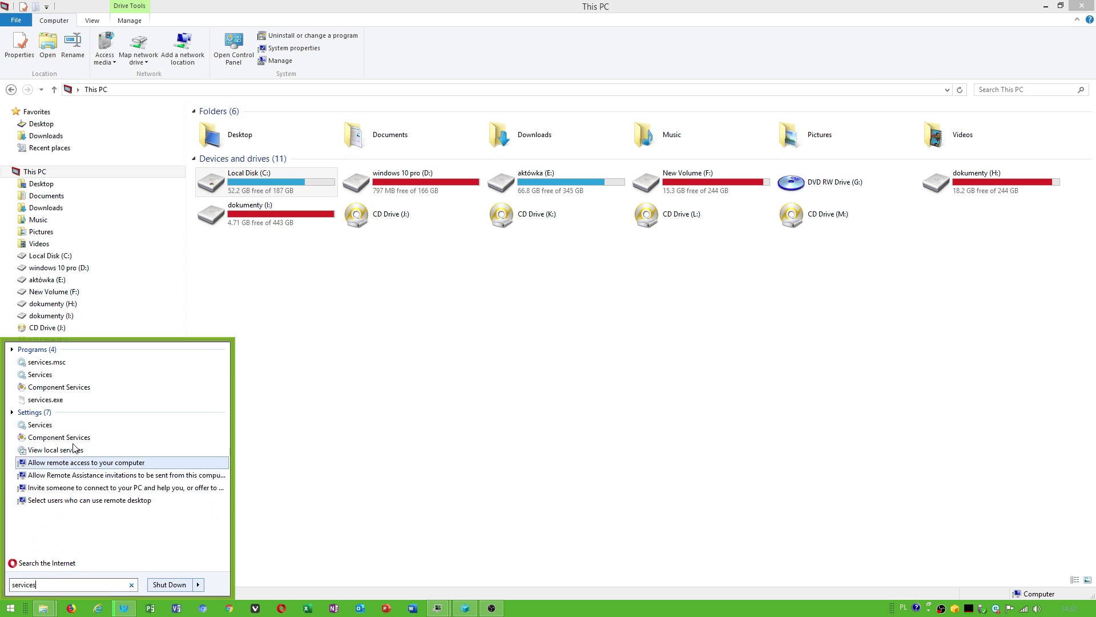
click(66, 364)
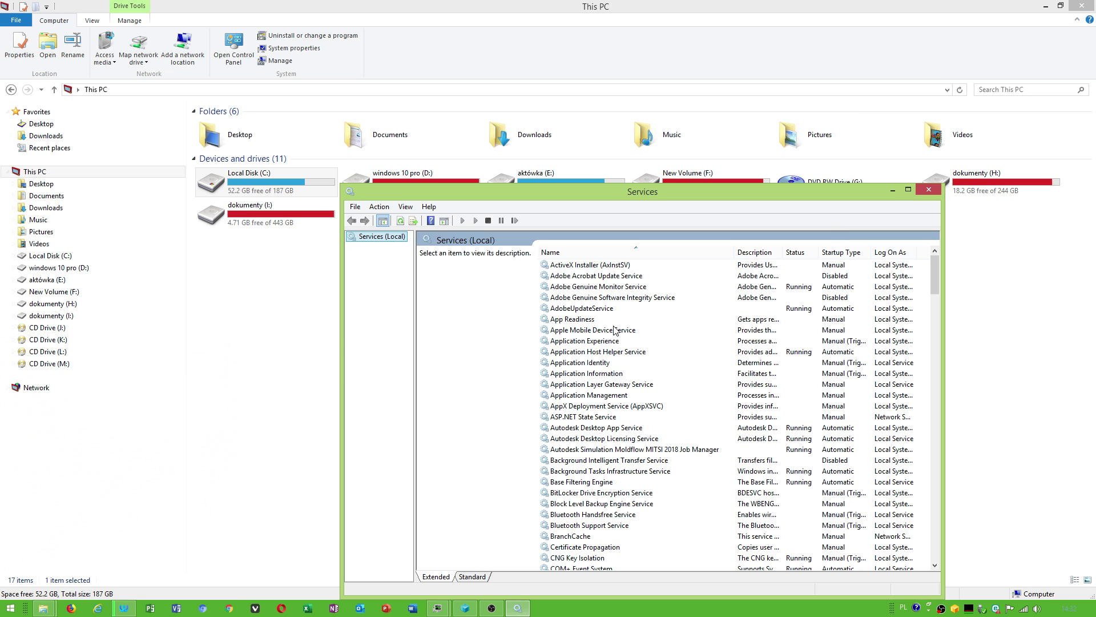
- Check Background Intelligent Transfer Service's properties and Recovery tab, closing them unchanged
right_click(628, 461)
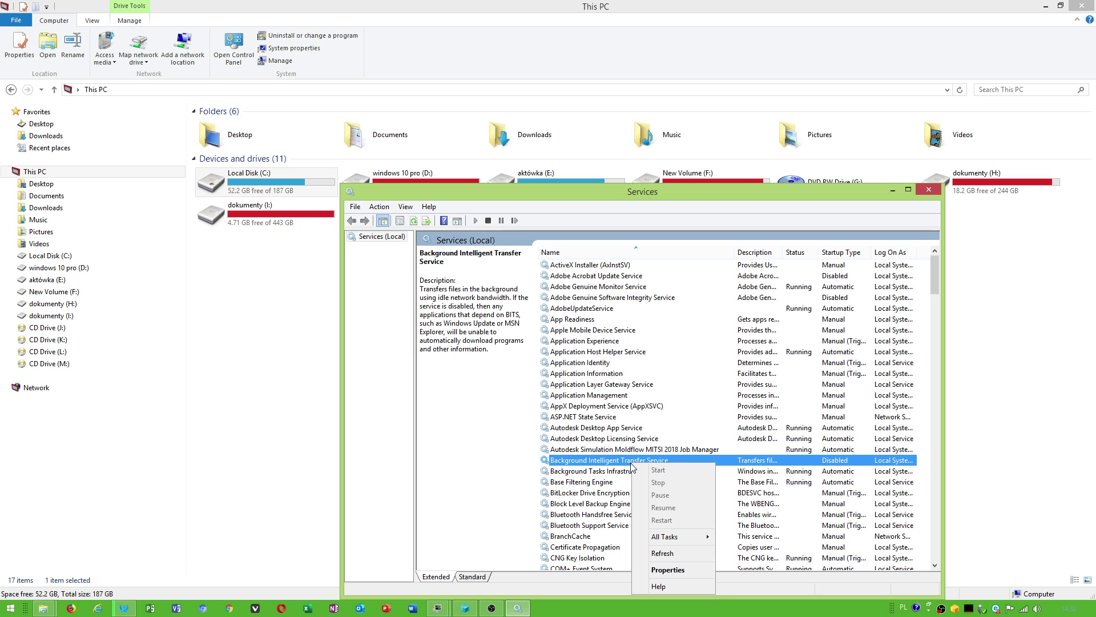
click(661, 567)
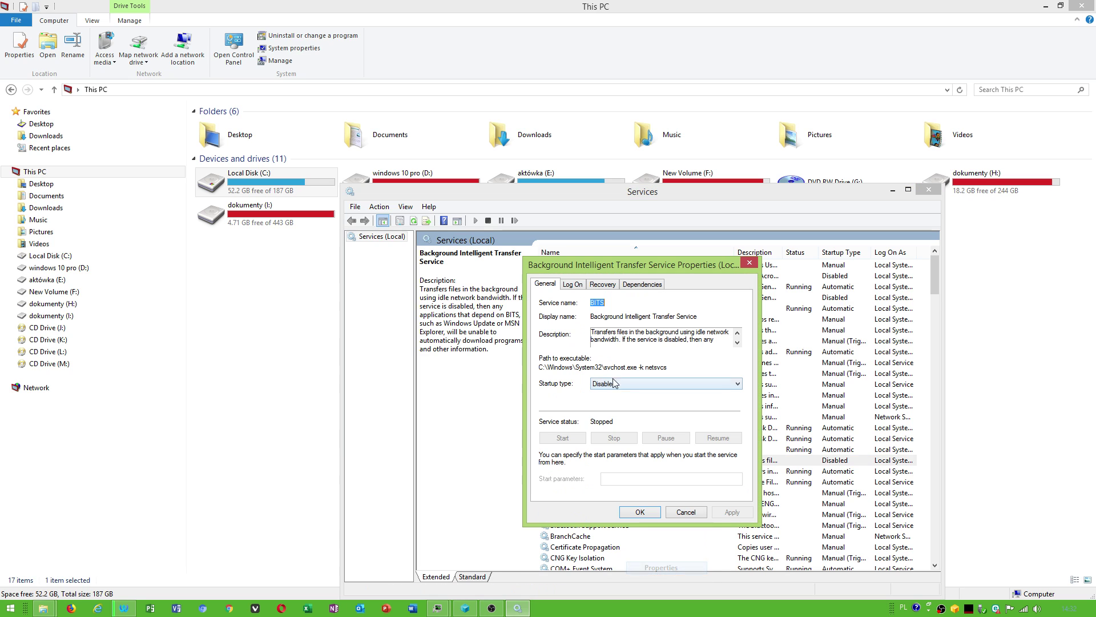
click(604, 285)
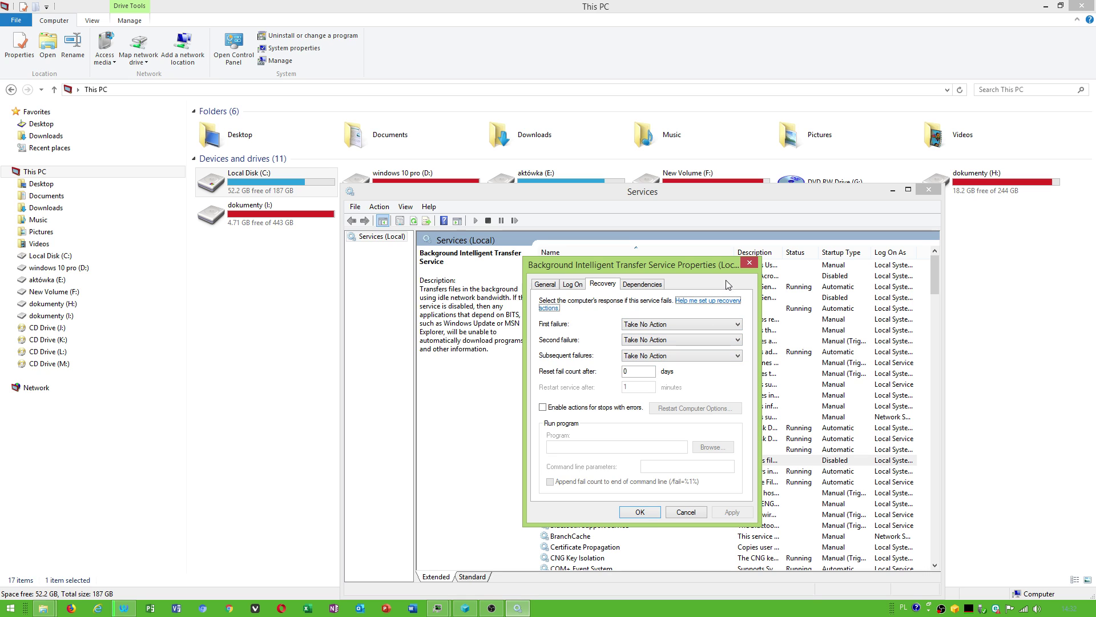
click(749, 264)
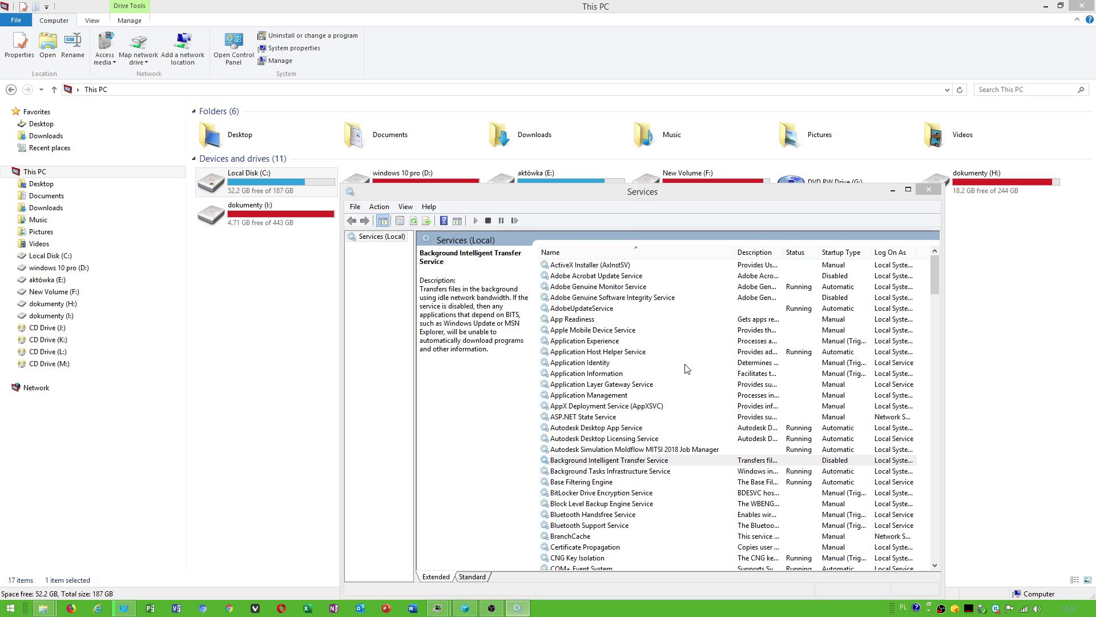
click(633, 419)
scroll(628, 433, down, 9)
scroll(622, 451, down, 20)
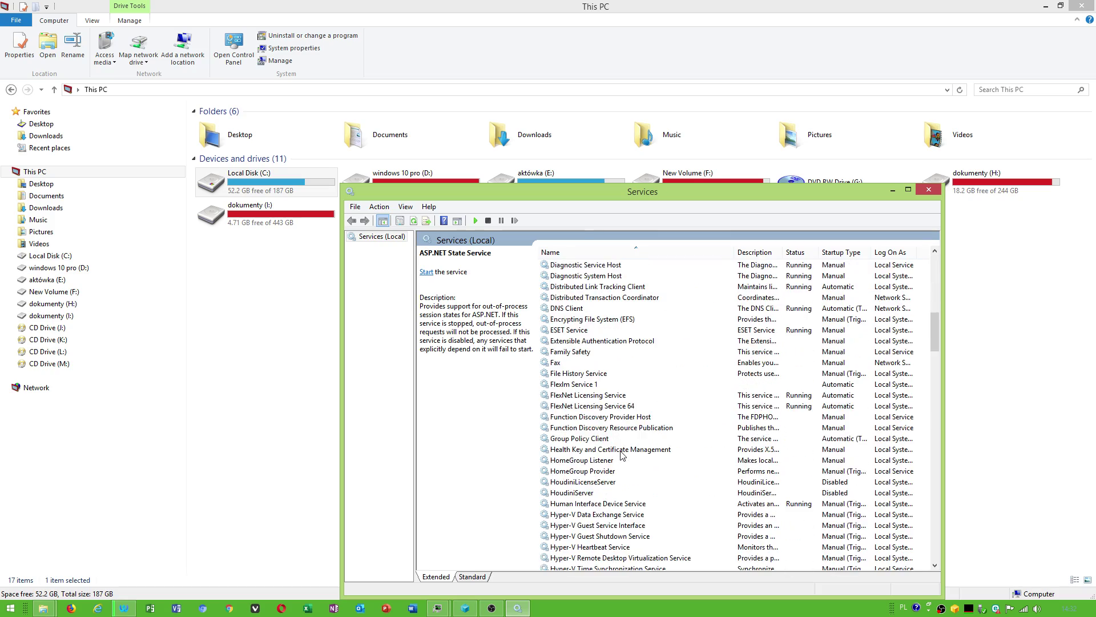
scroll(622, 448, up, 15)
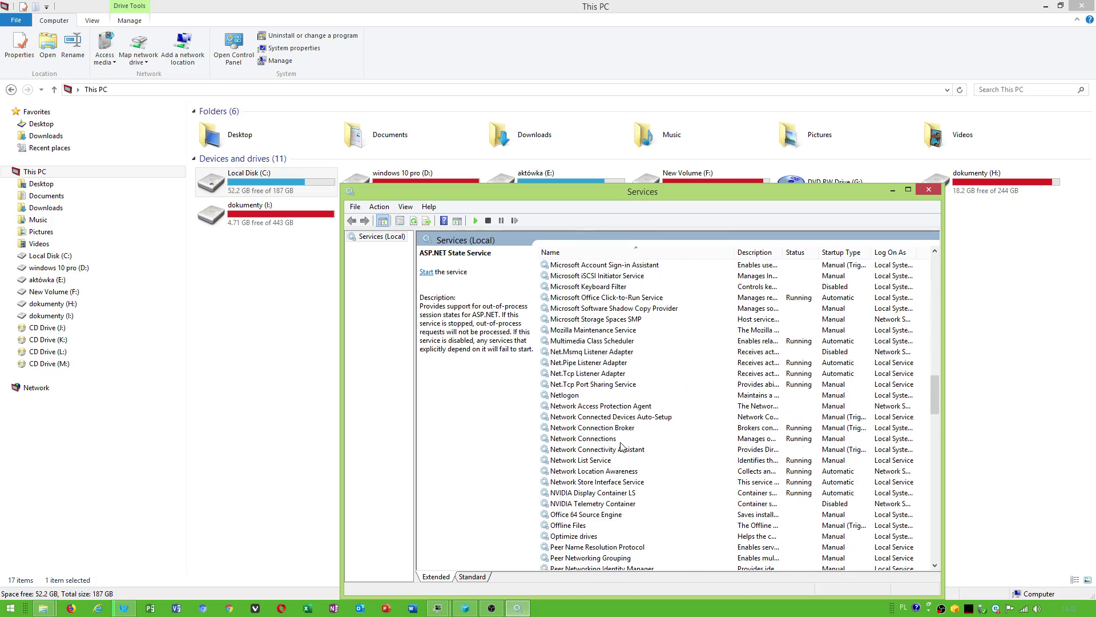
scroll(620, 442, up, 13)
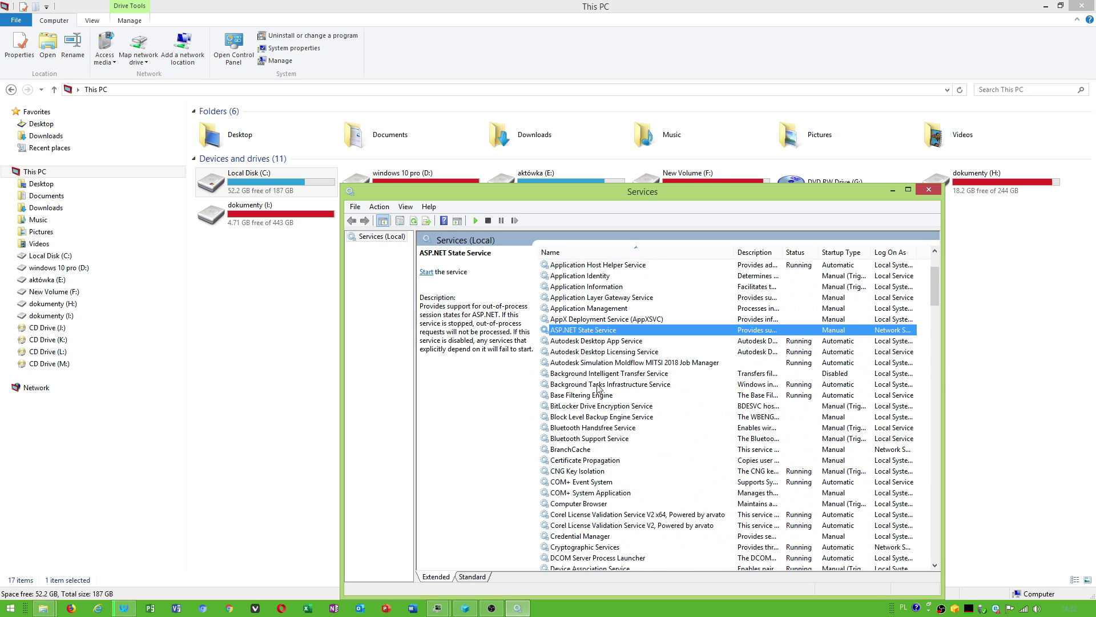
scroll(602, 450, down, 1)
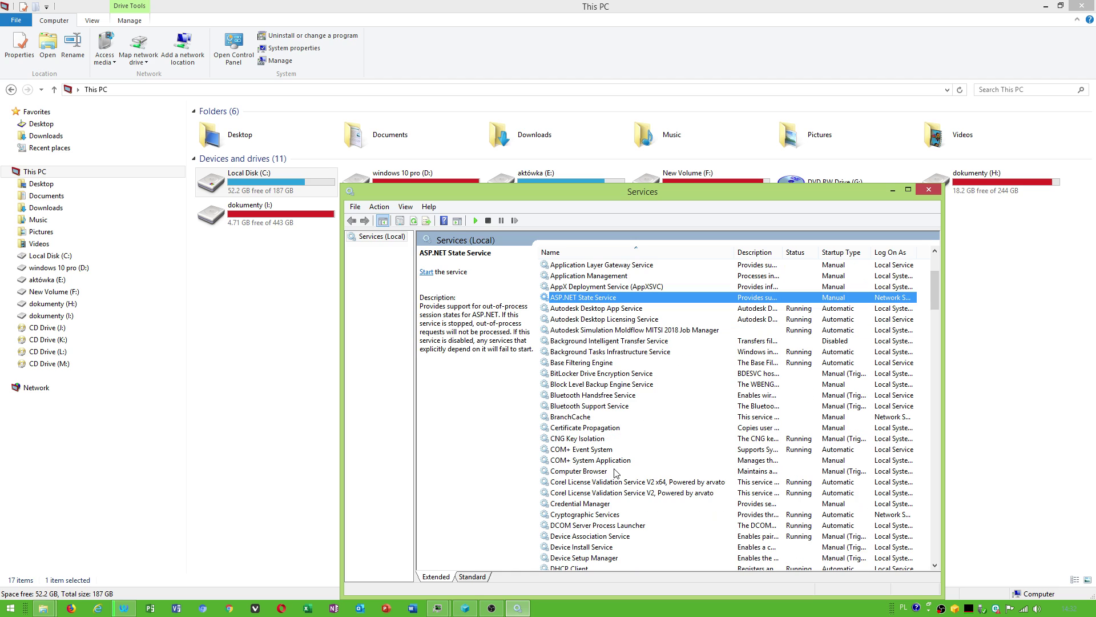
scroll(600, 443, down, 4)
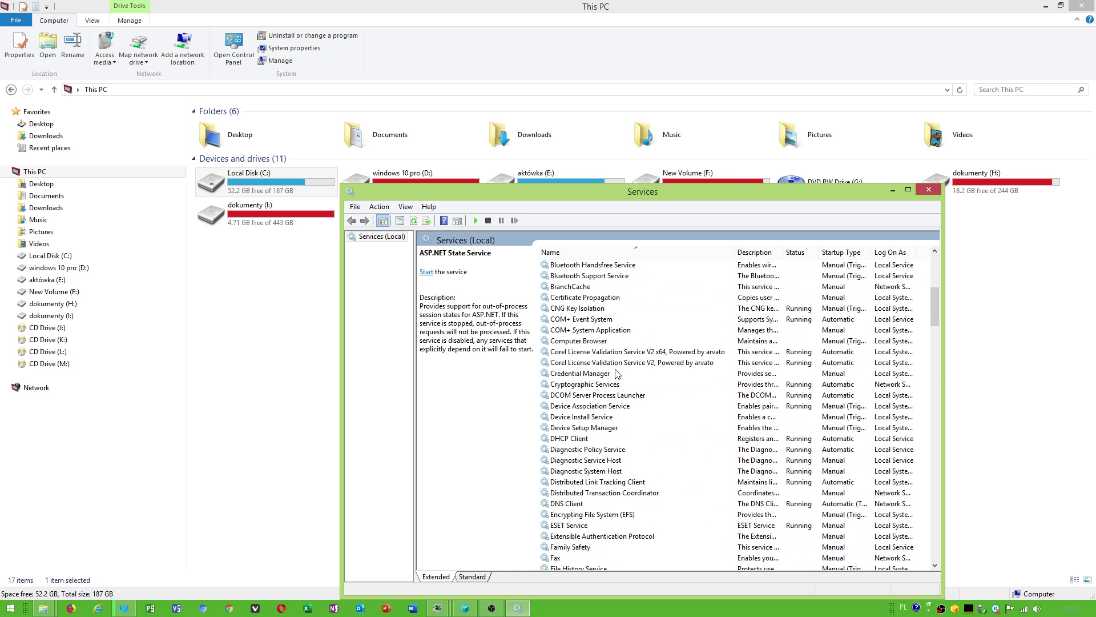
scroll(588, 425, down, 10)
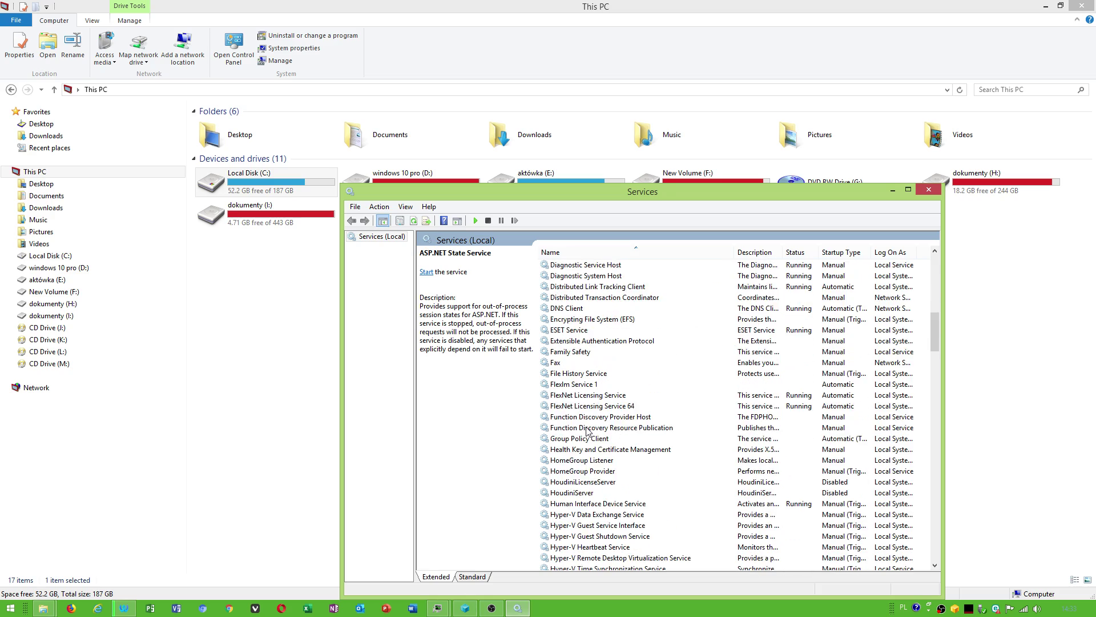
scroll(591, 453, down, 20)
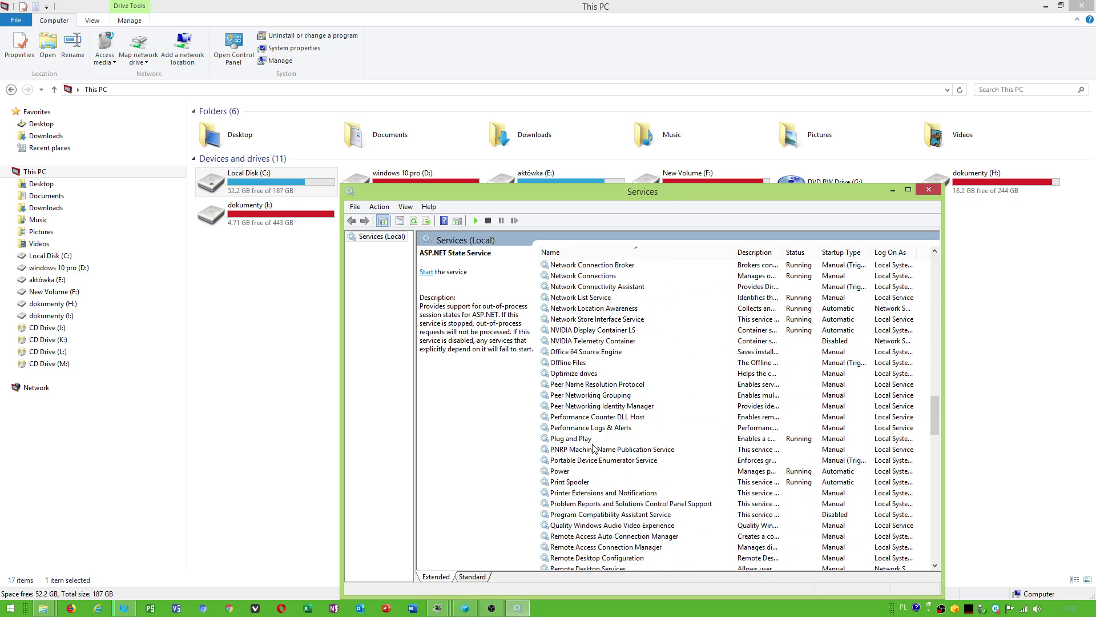
scroll(599, 439, down, 4)
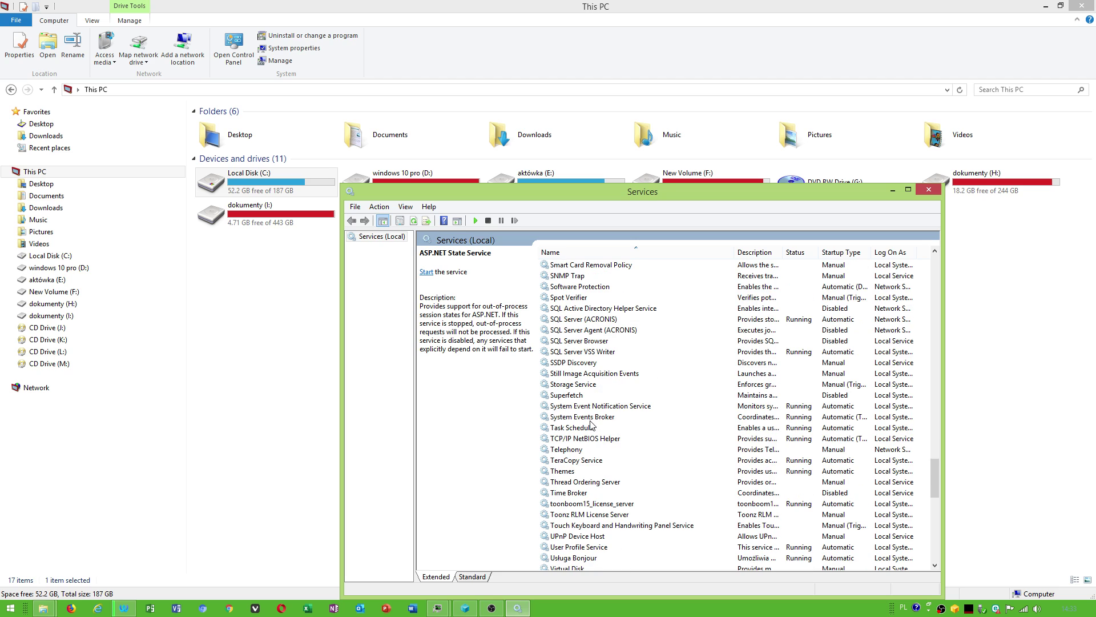
- Check Superfetch's properties and recovery settings, then close them unchanged
right_click(571, 395)
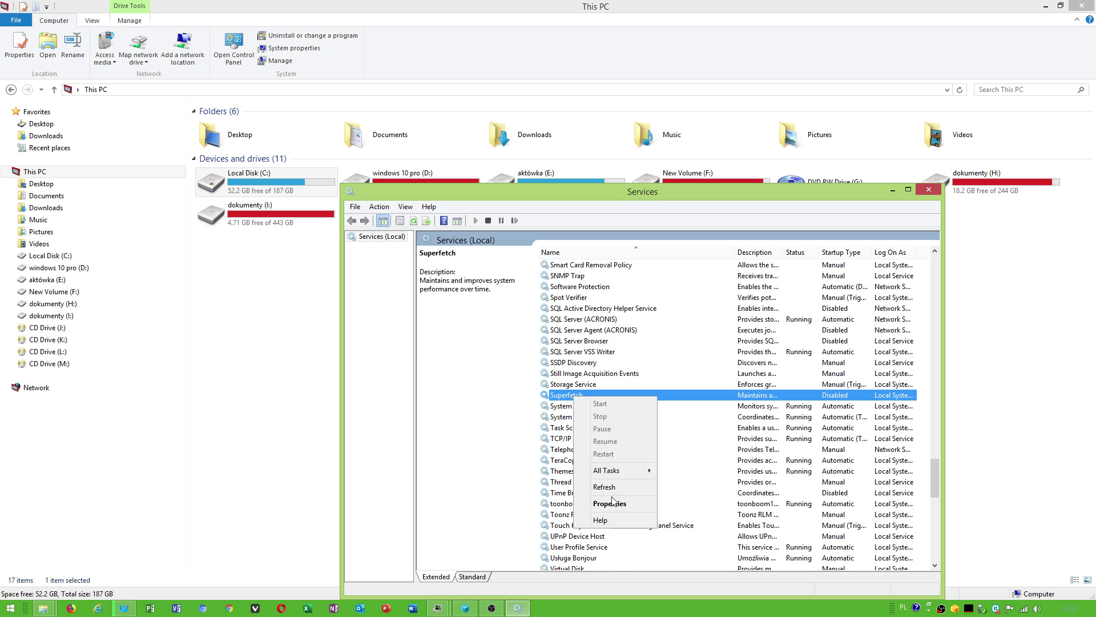
click(594, 504)
click(603, 284)
click(750, 262)
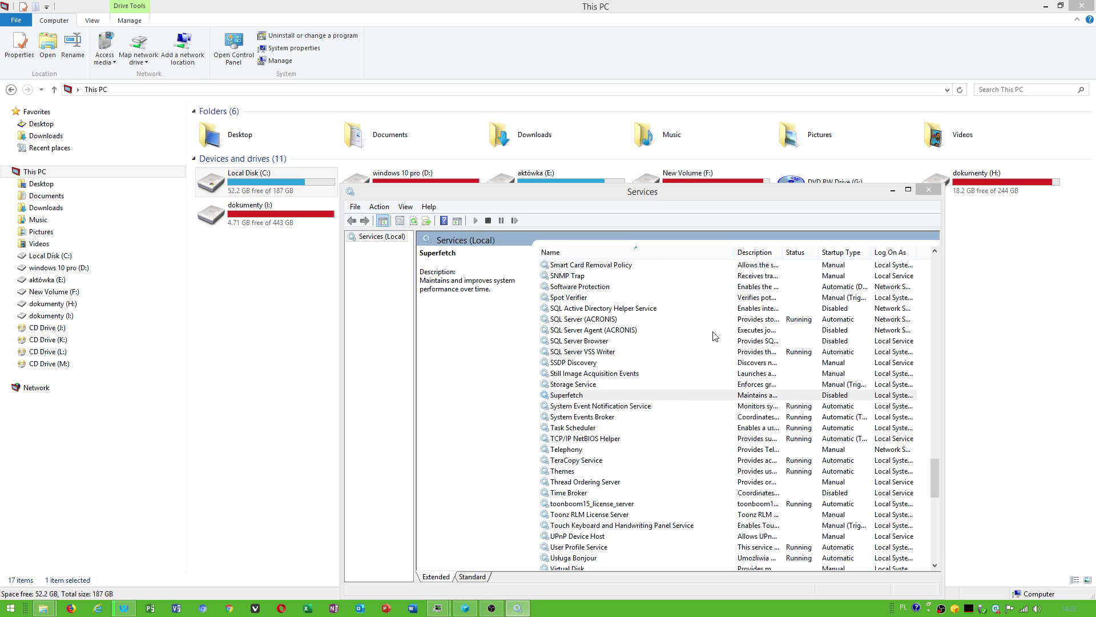
- Check the Windows Search and Windows Update entries in the services list
click(601, 438)
scroll(602, 444, down, 13)
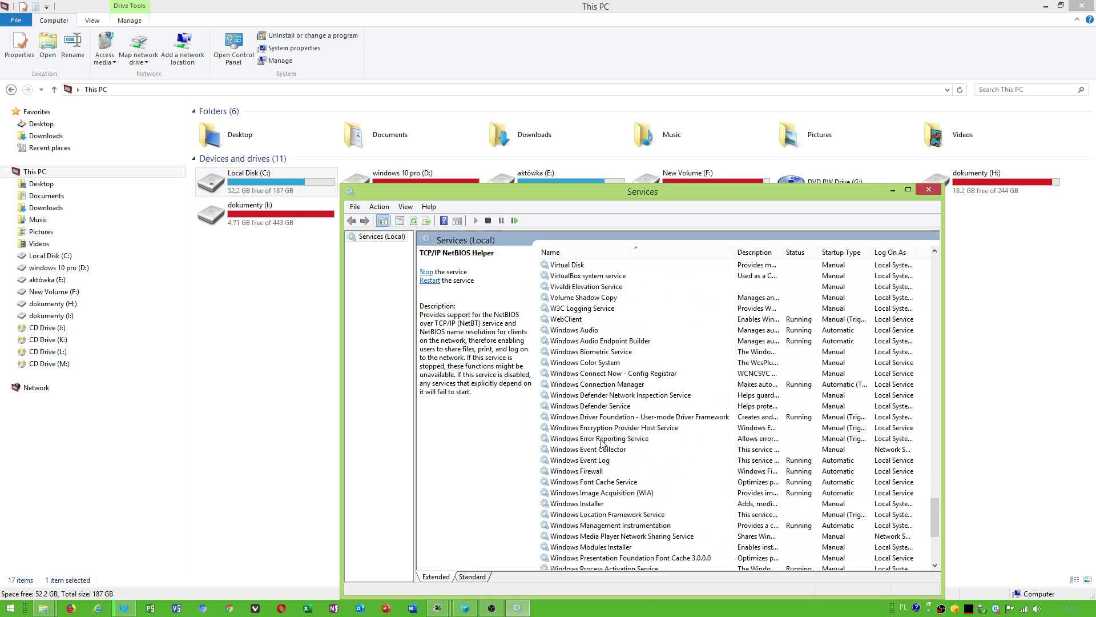
right_click(594, 460)
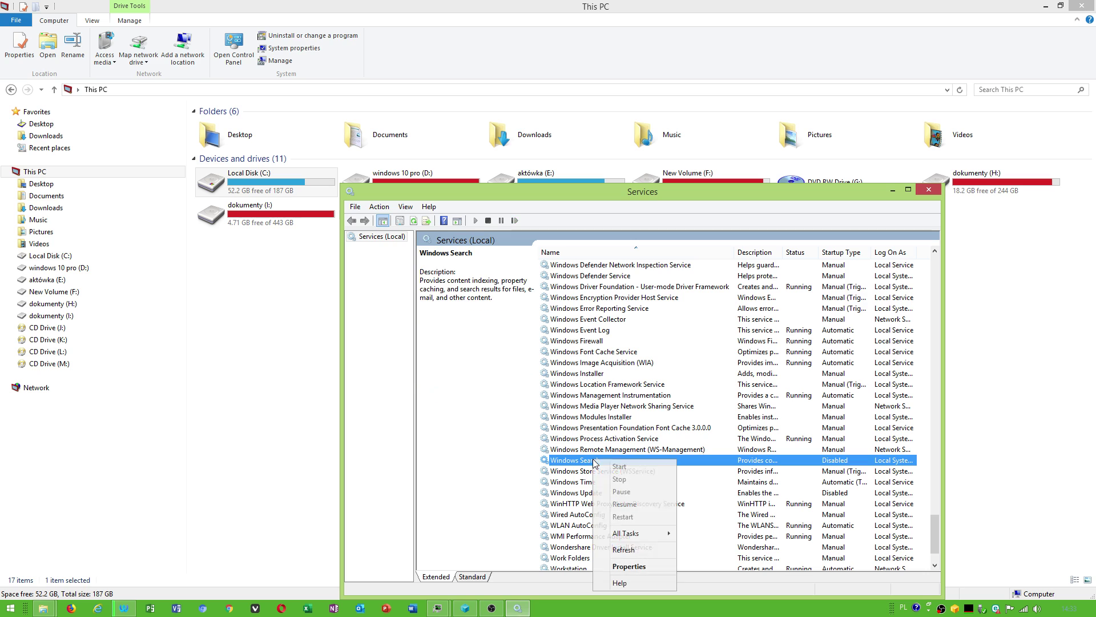
click(565, 478)
right_click(576, 494)
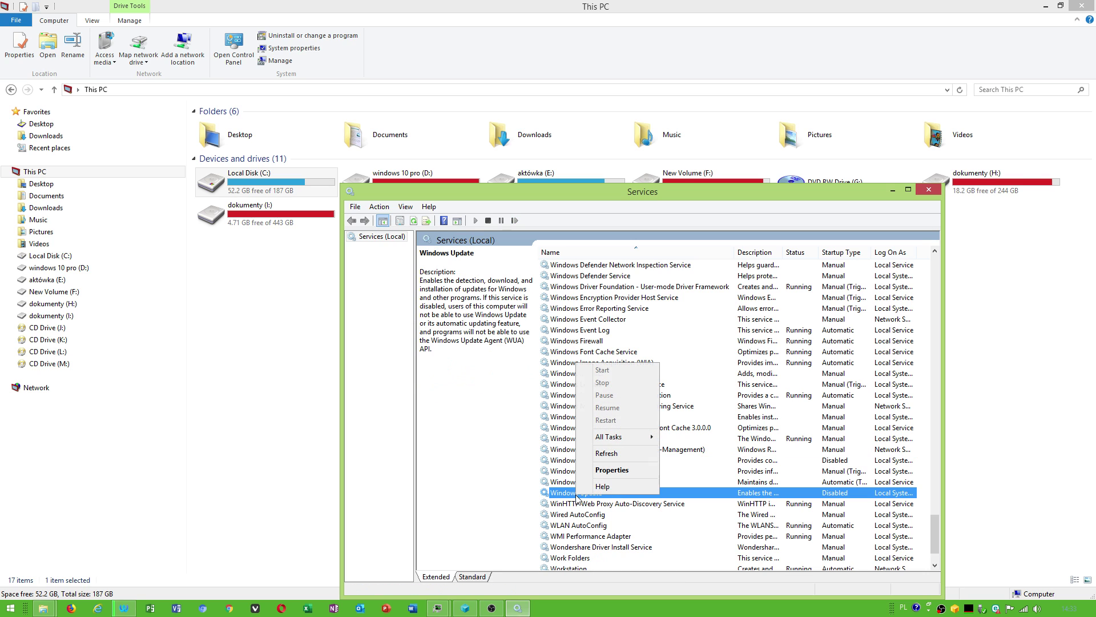
click(569, 497)
scroll(608, 507, down, 2)
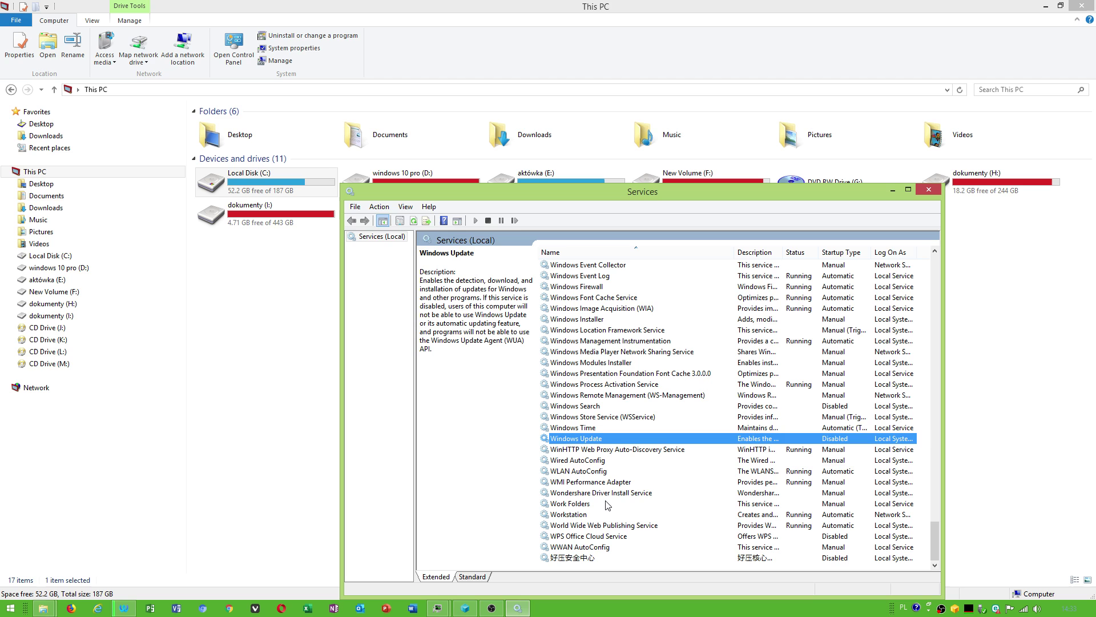
scroll(630, 423, up, 8)
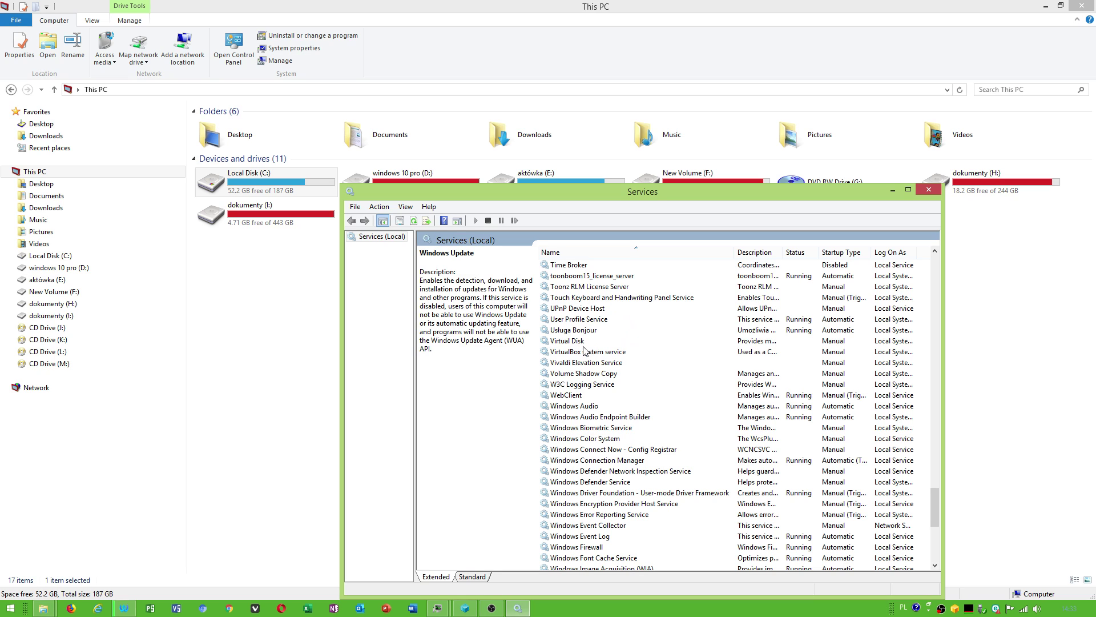
- Review Time Broker's Log On and Recovery settings, then close the Services window
right_click(580, 265)
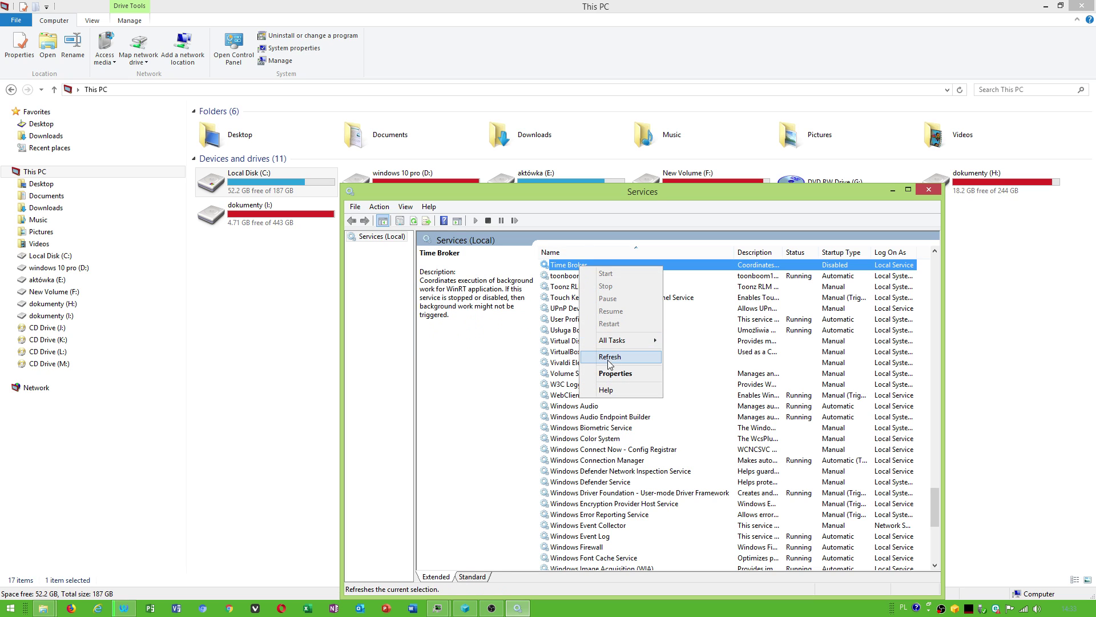
click(612, 373)
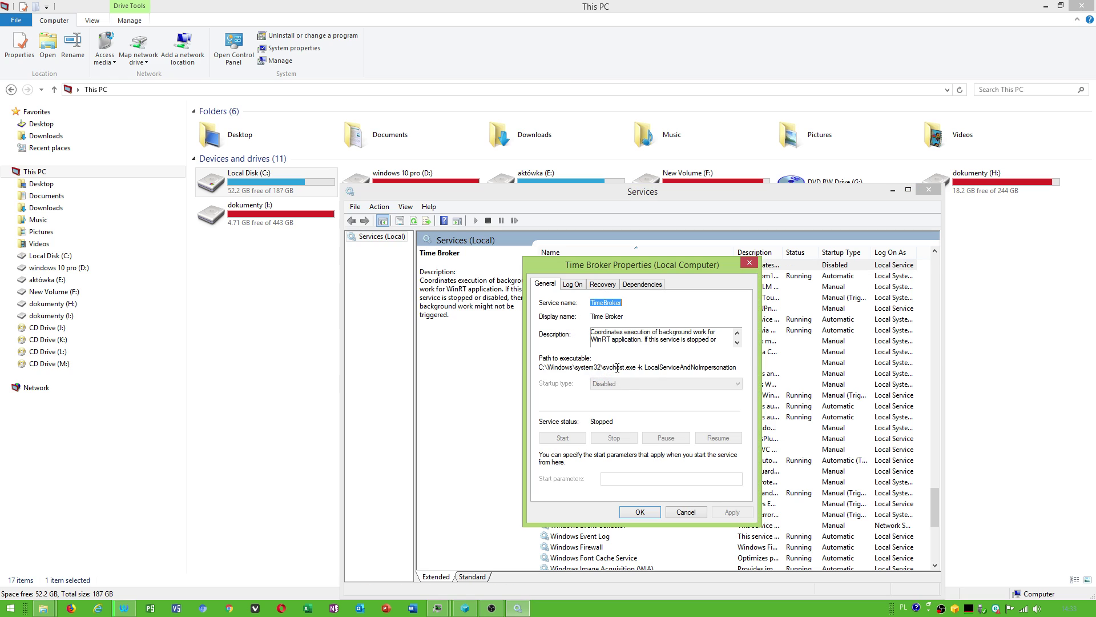
click(573, 284)
click(602, 285)
click(749, 262)
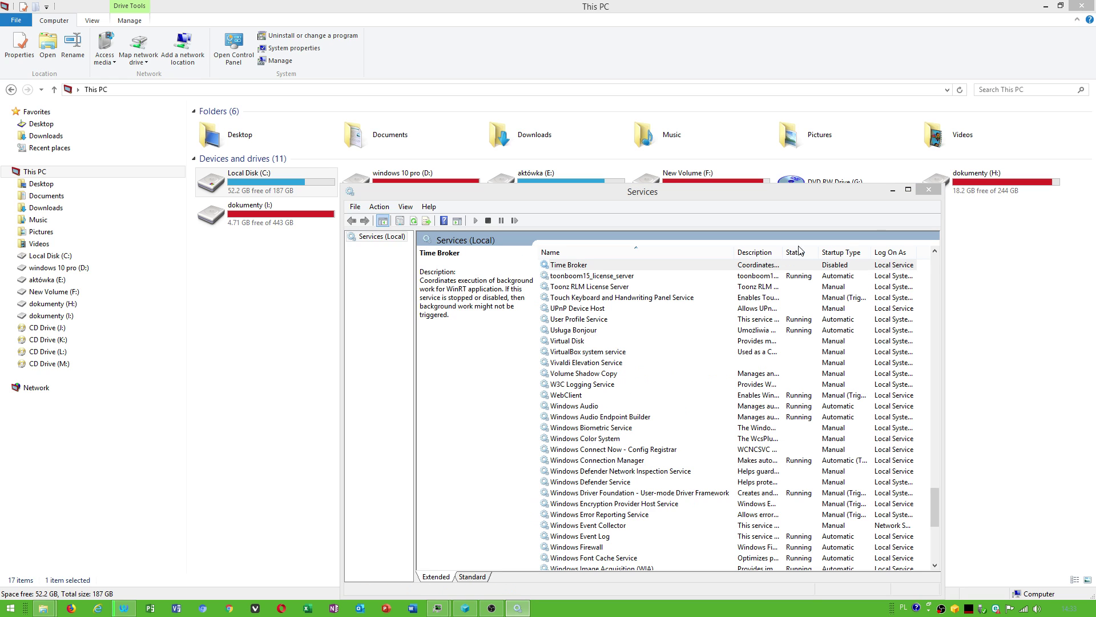
click(928, 189)
- Launch regedit from Start search and bring Registry Editor to the front
click(10, 607)
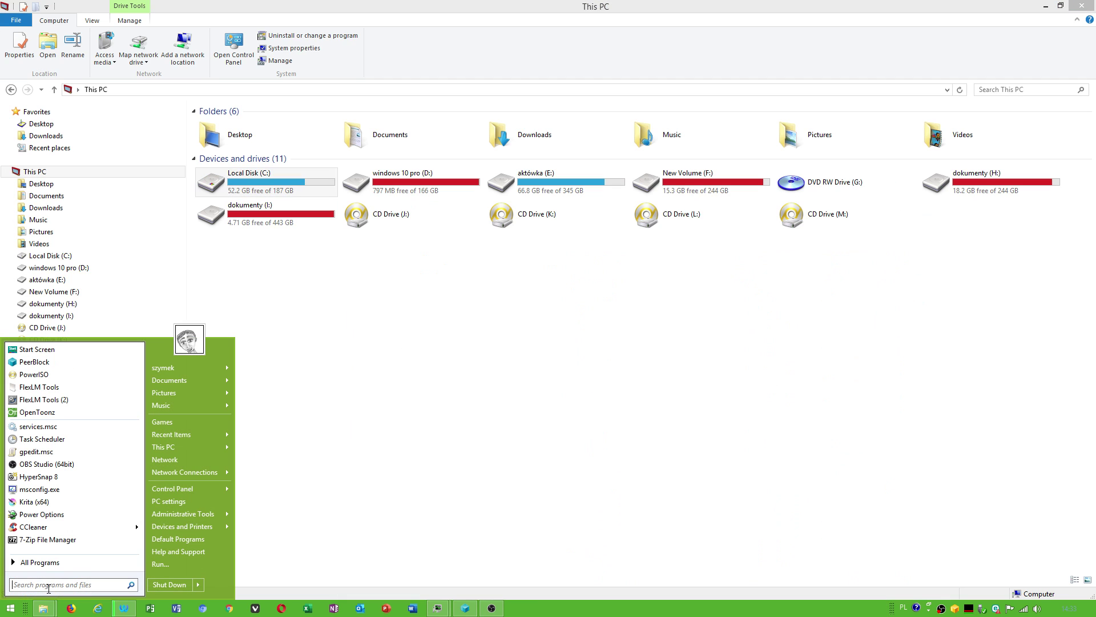
text(rege)
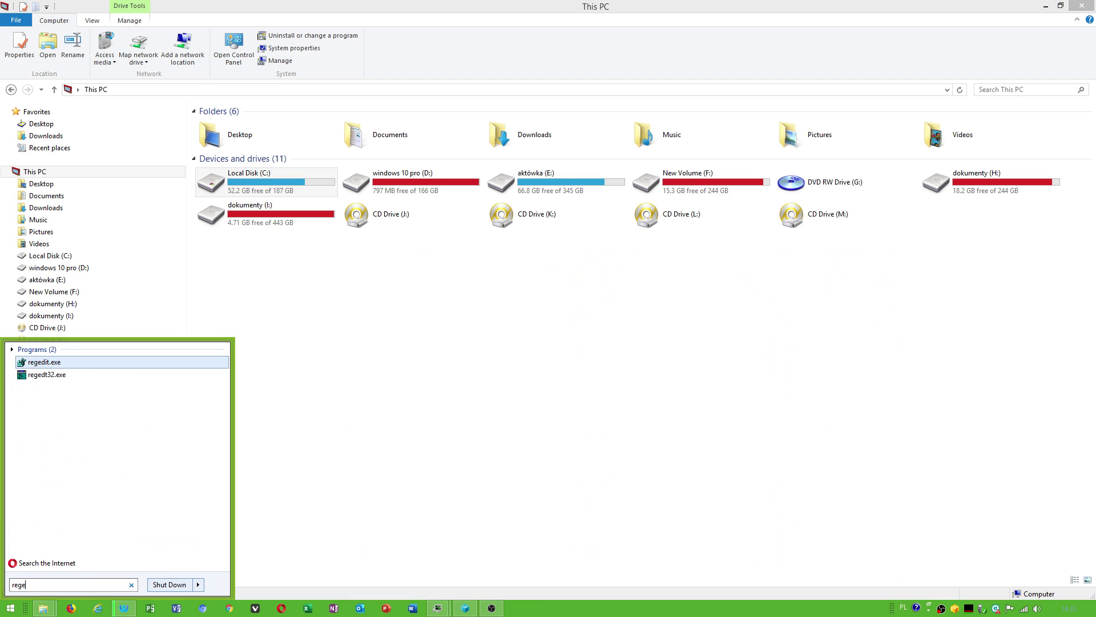
text(dit)
click(48, 362)
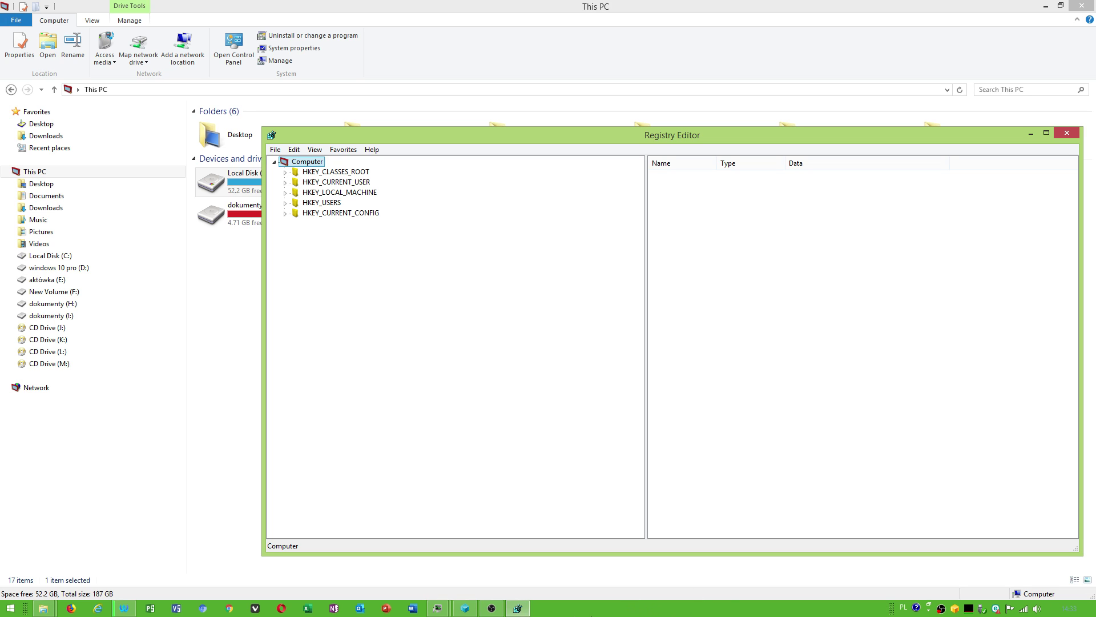
drag(457, 137, 387, 125)
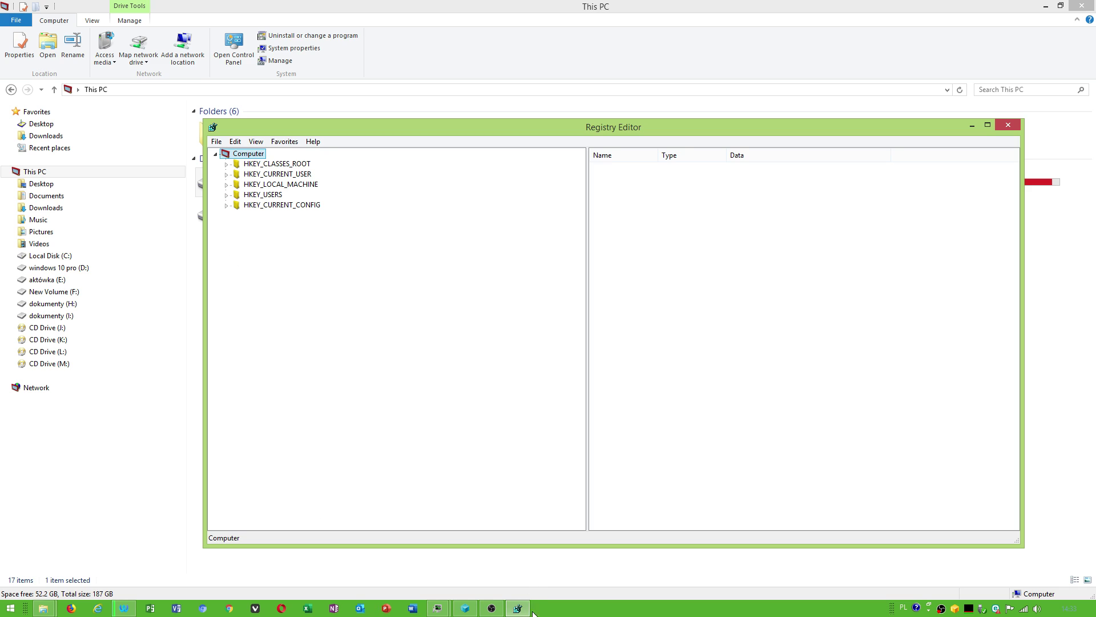
mouse_move(438, 608)
click(506, 566)
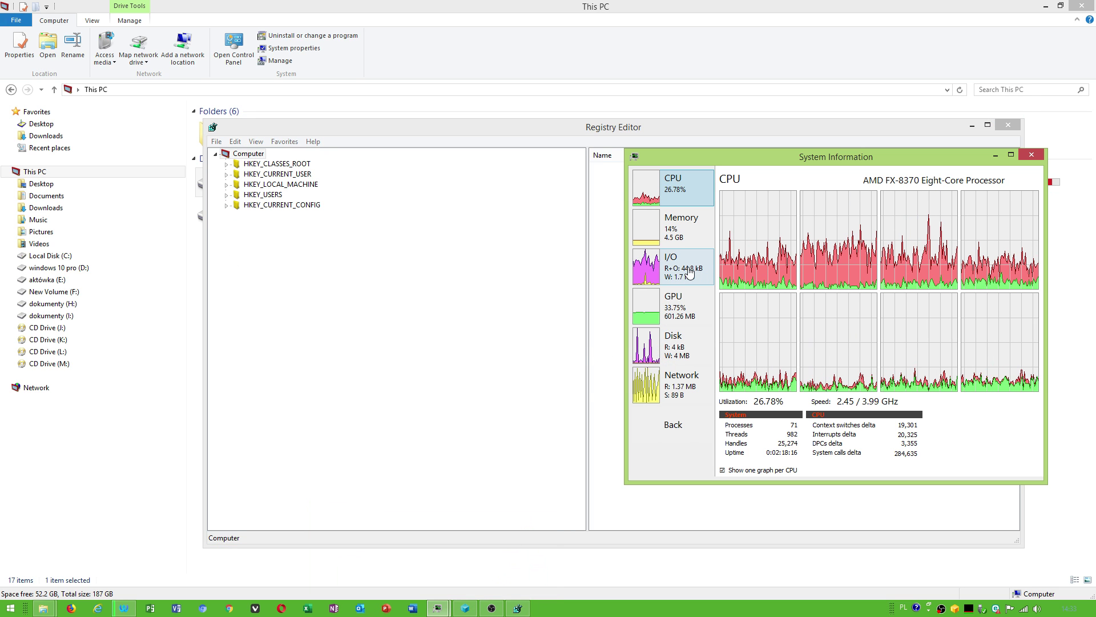
click(1031, 155)
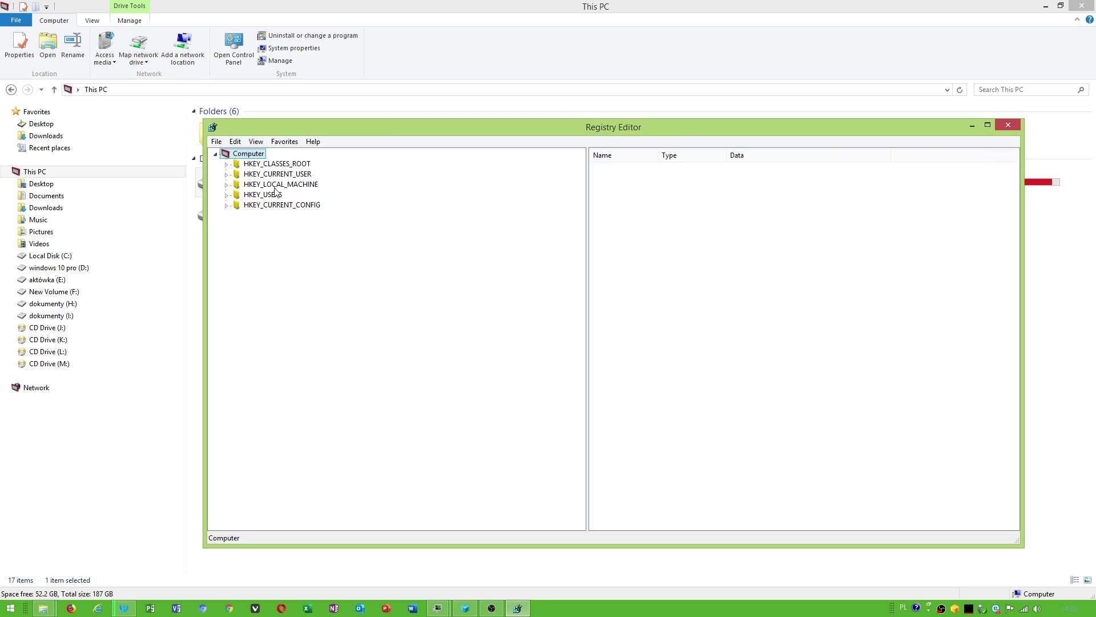
- Expand HKEY_LOCAL_MACHINE\SYSTEM\CurrentControlSet\Services and scroll down the service list
click(227, 185)
click(251, 246)
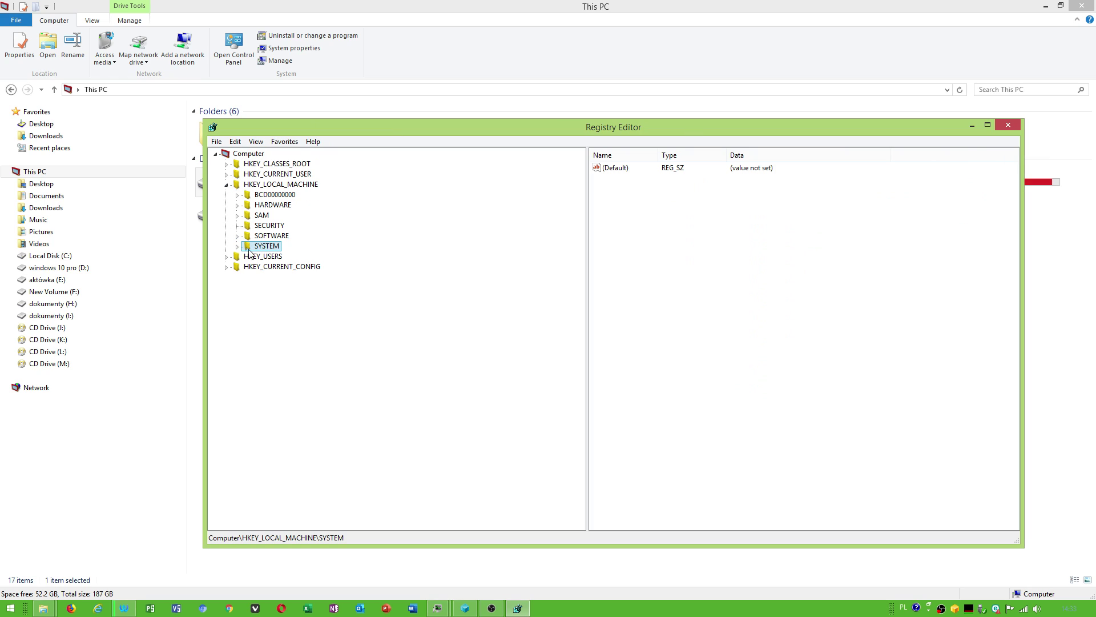
click(237, 247)
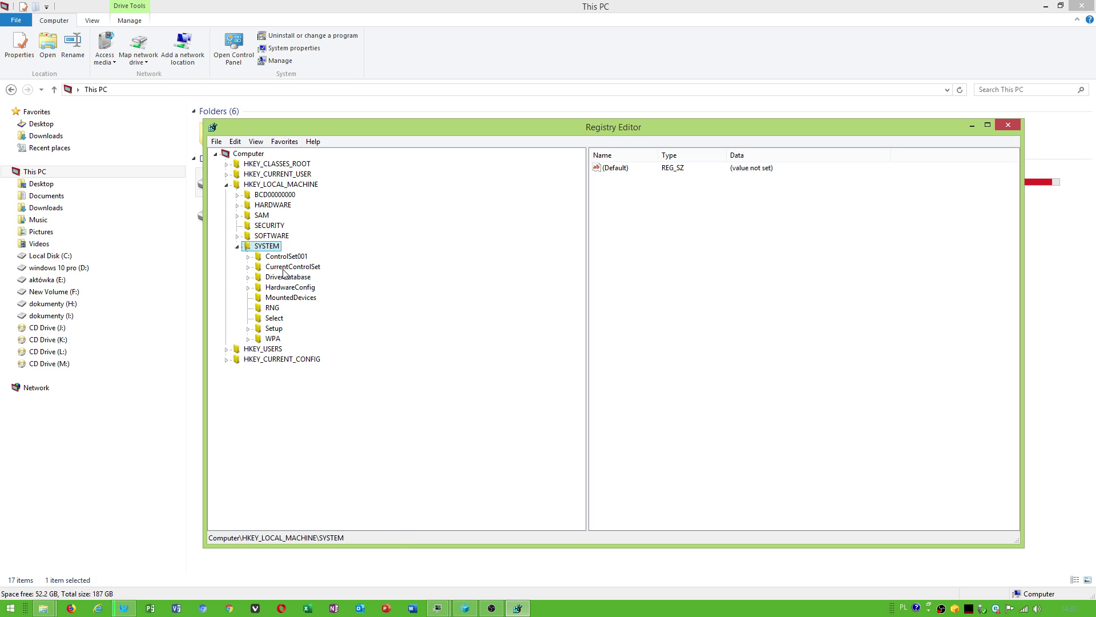
click(288, 267)
click(248, 267)
double_click(287, 318)
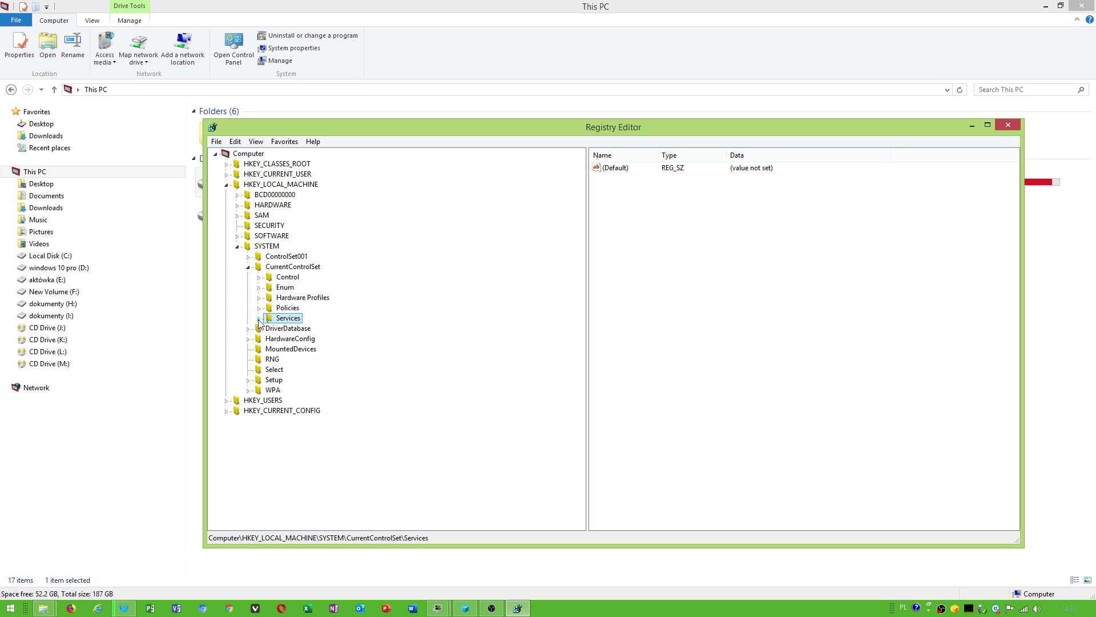
scroll(550, 304, down, 15)
scroll(550, 304, down, 20)
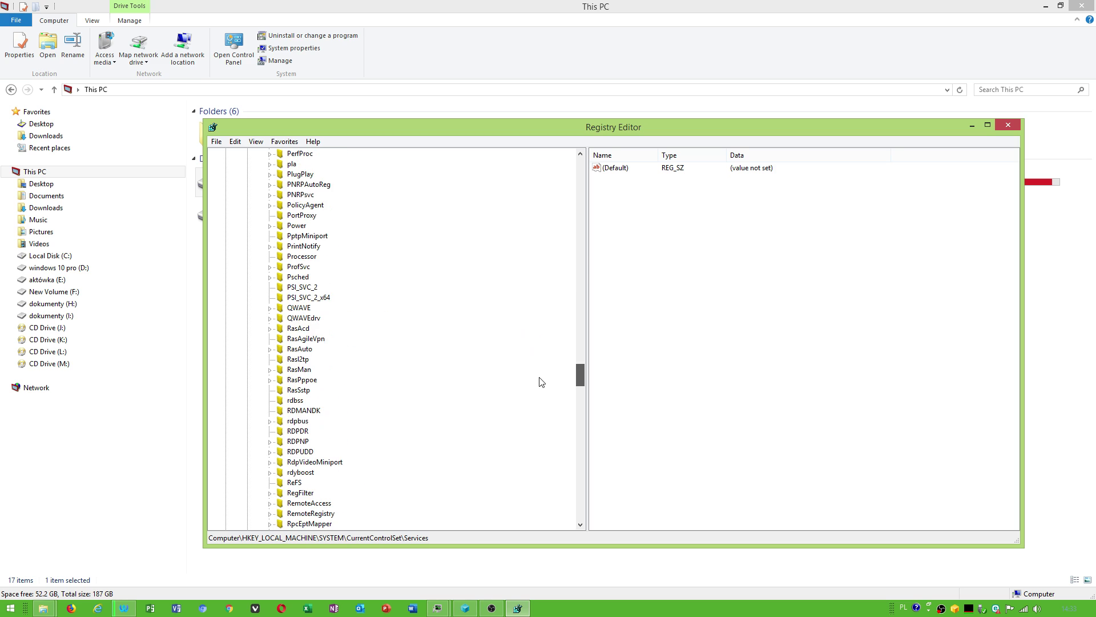
scroll(549, 330, down, 9)
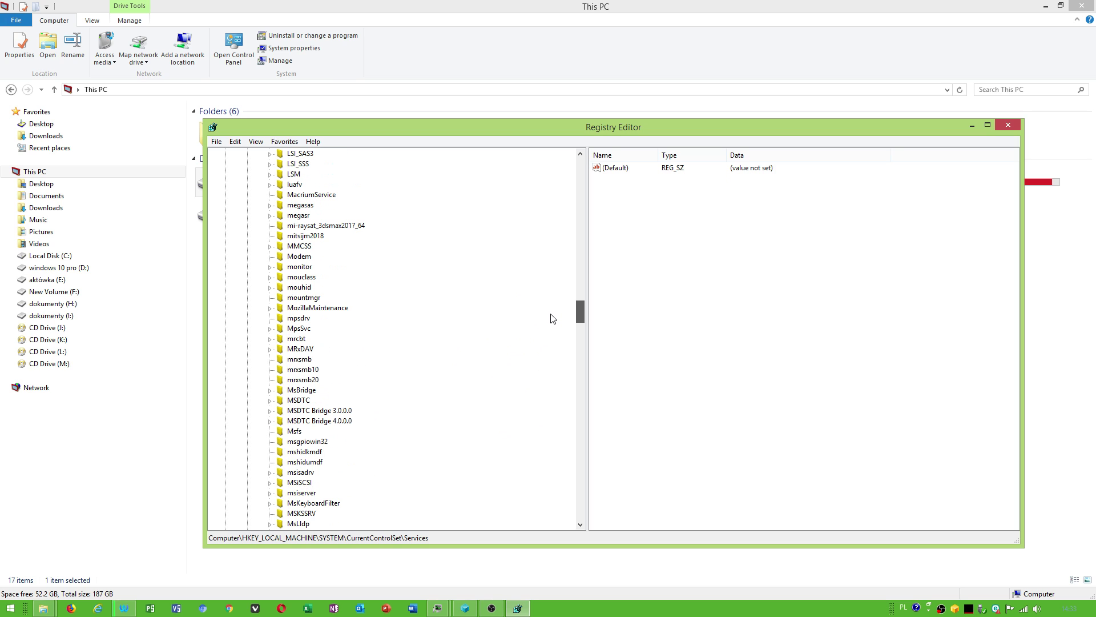
scroll(547, 349, down, 3)
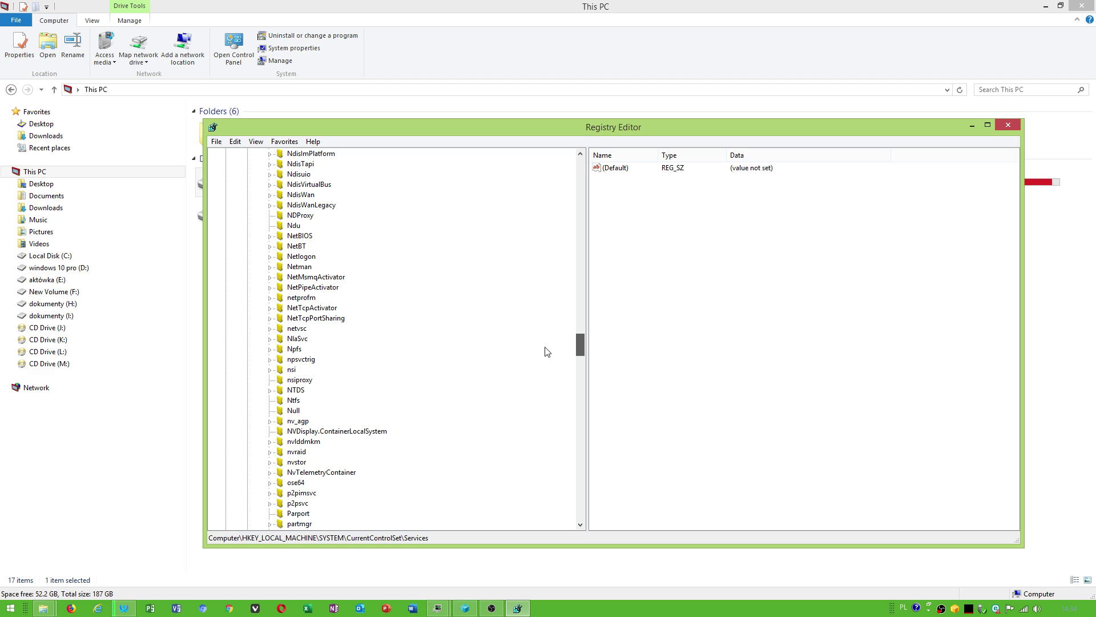
- Open the Ndu key's Start value and confirm it stays 4 (disabled)
click(295, 226)
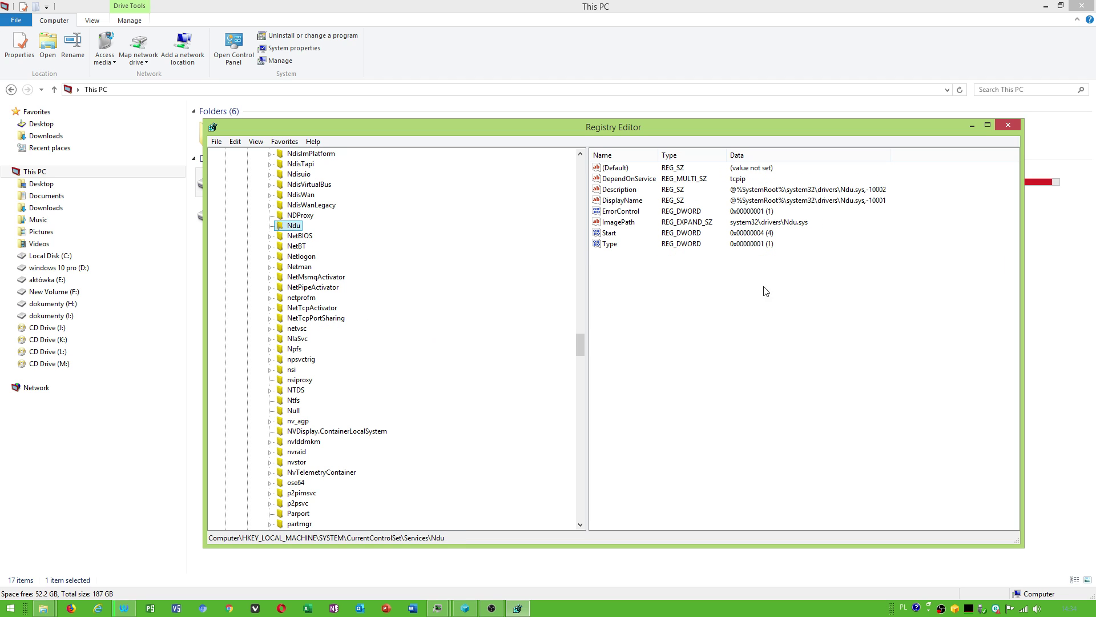
click(608, 234)
double_click(609, 233)
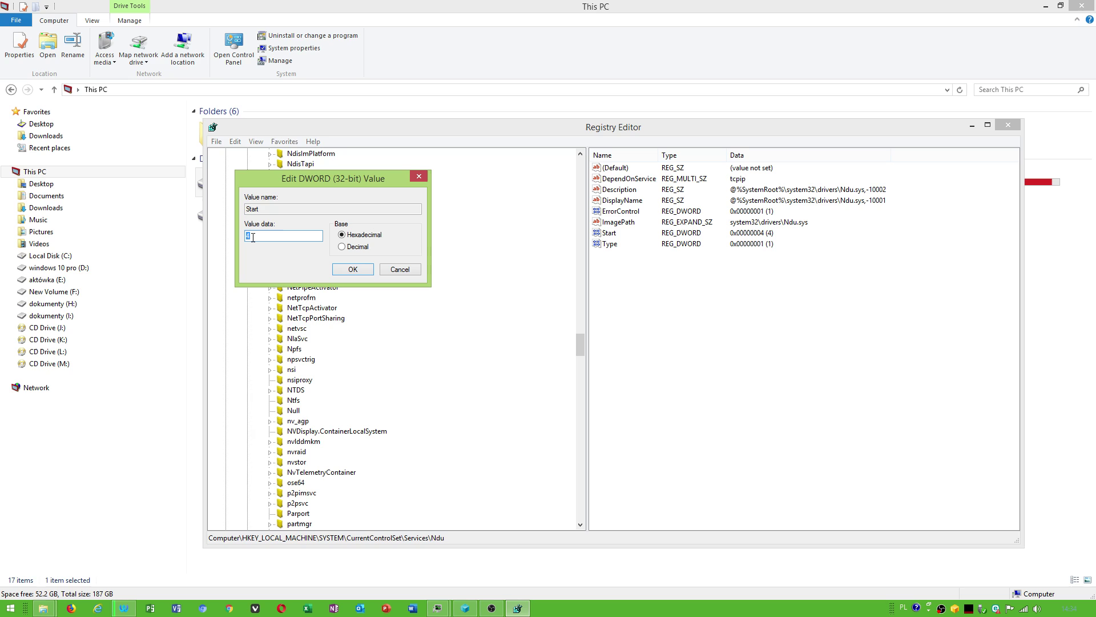
click(353, 269)
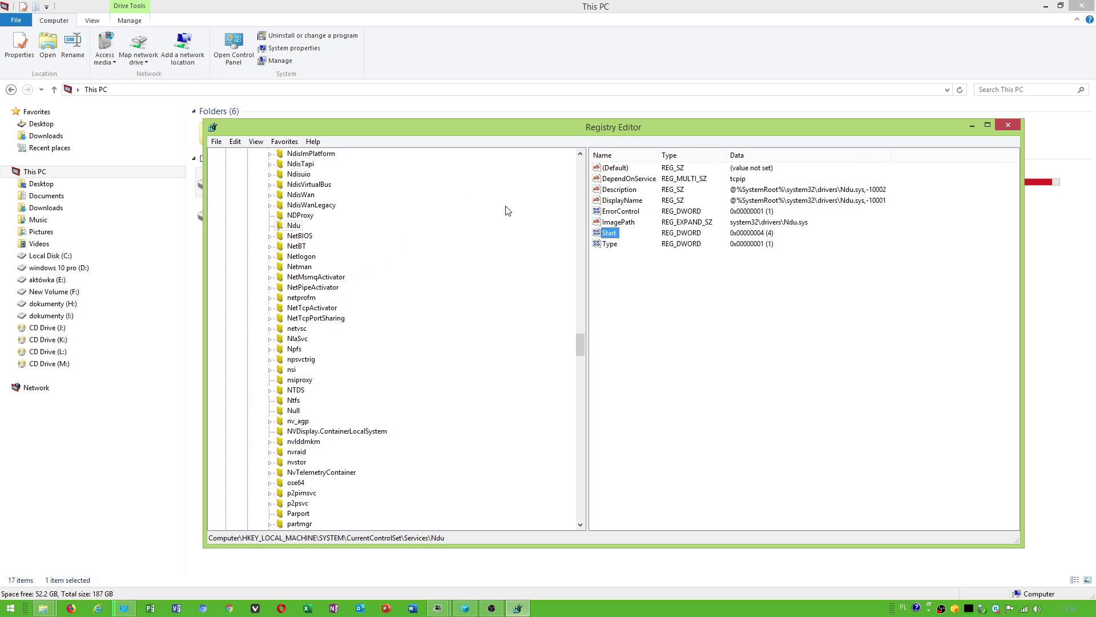
- Close Registry Editor and open Device Manager from This PC's System properties
click(1008, 124)
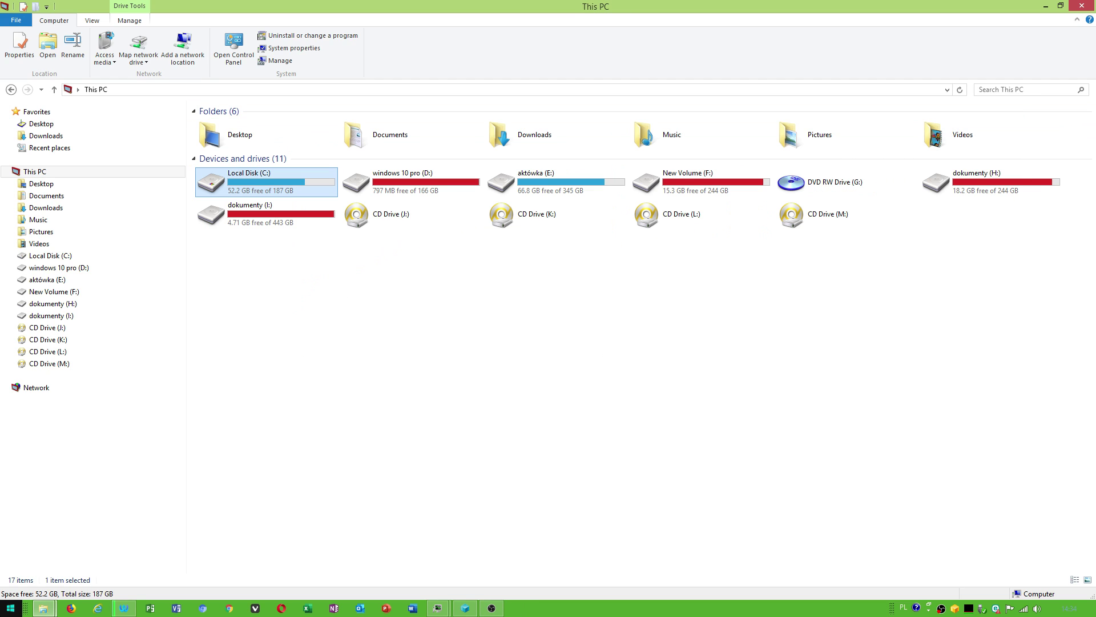
key(super)
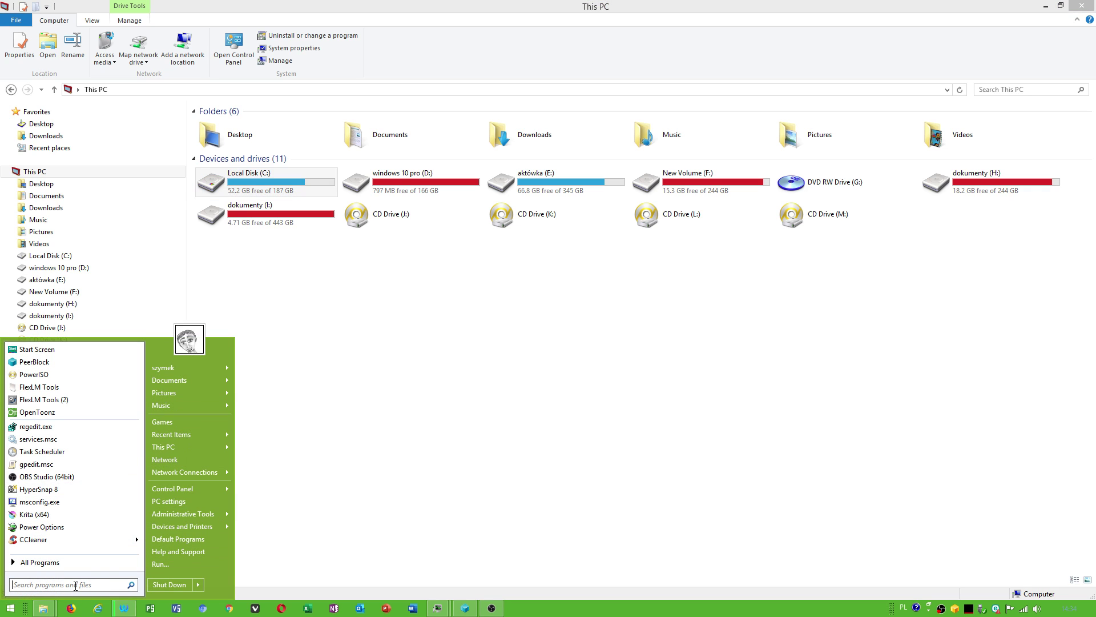
right_click(196, 447)
click(246, 556)
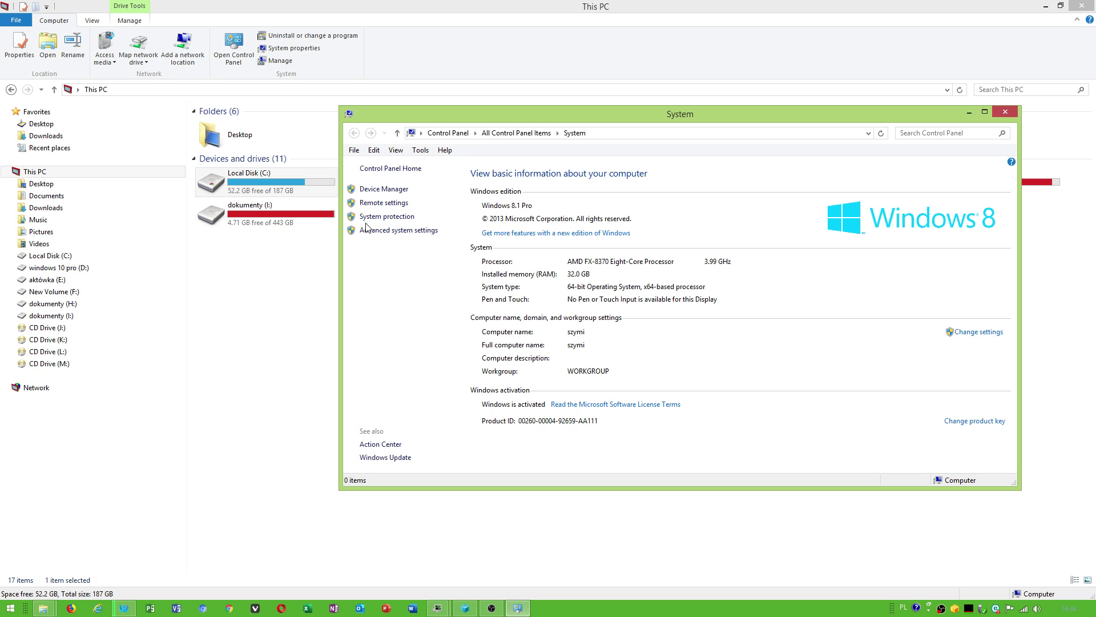
click(394, 189)
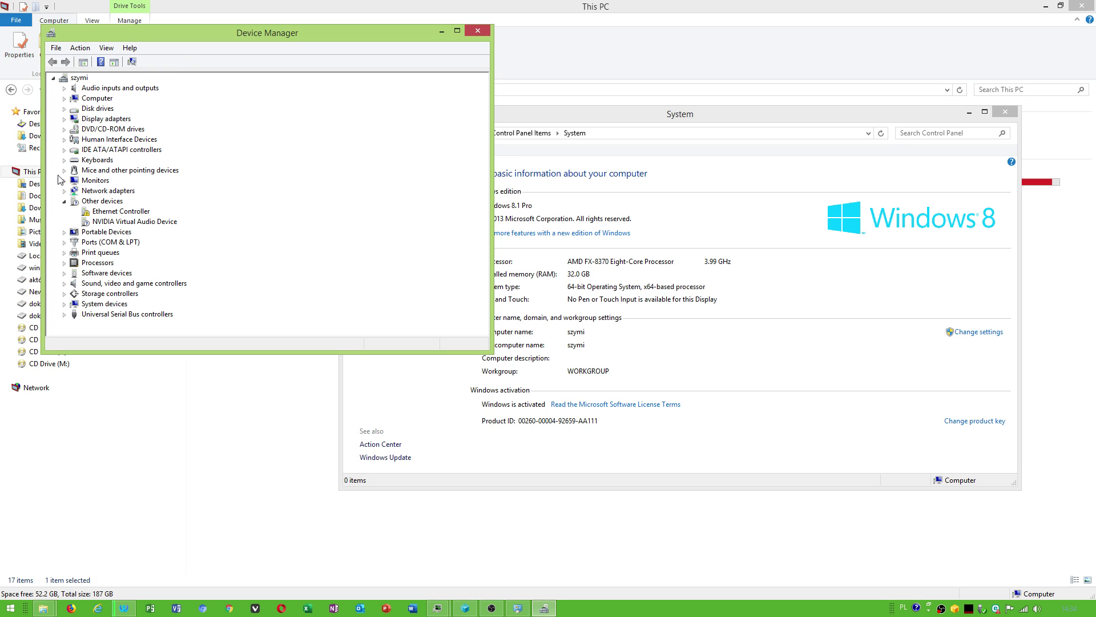
- Expand IDE ATA/ATAPI controllers and open the AMD SATA Controller's Properties
click(63, 151)
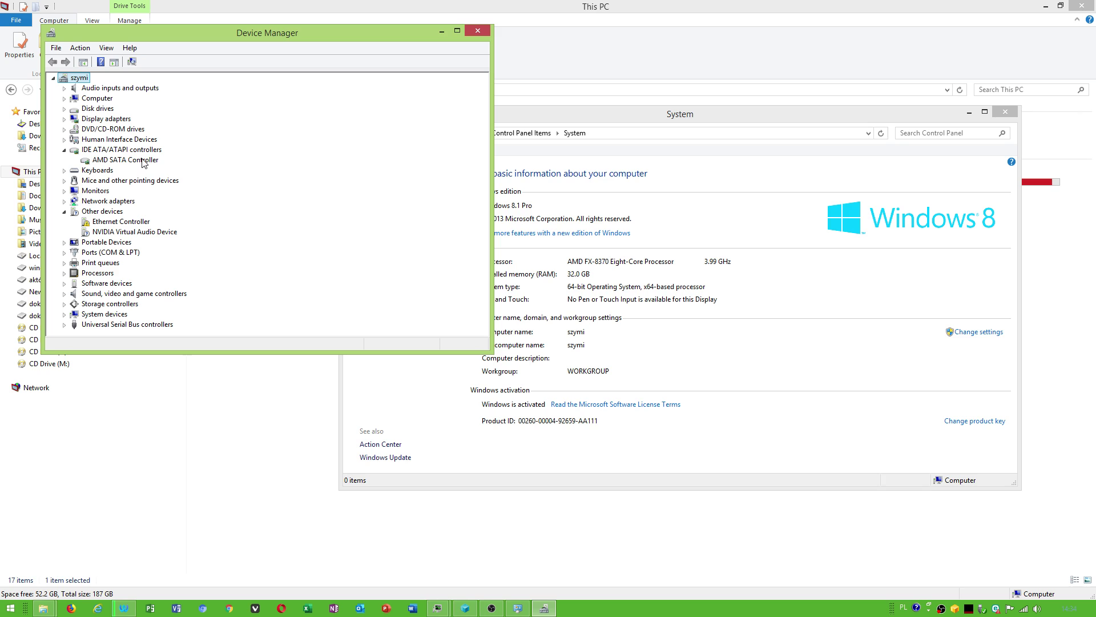
click(145, 165)
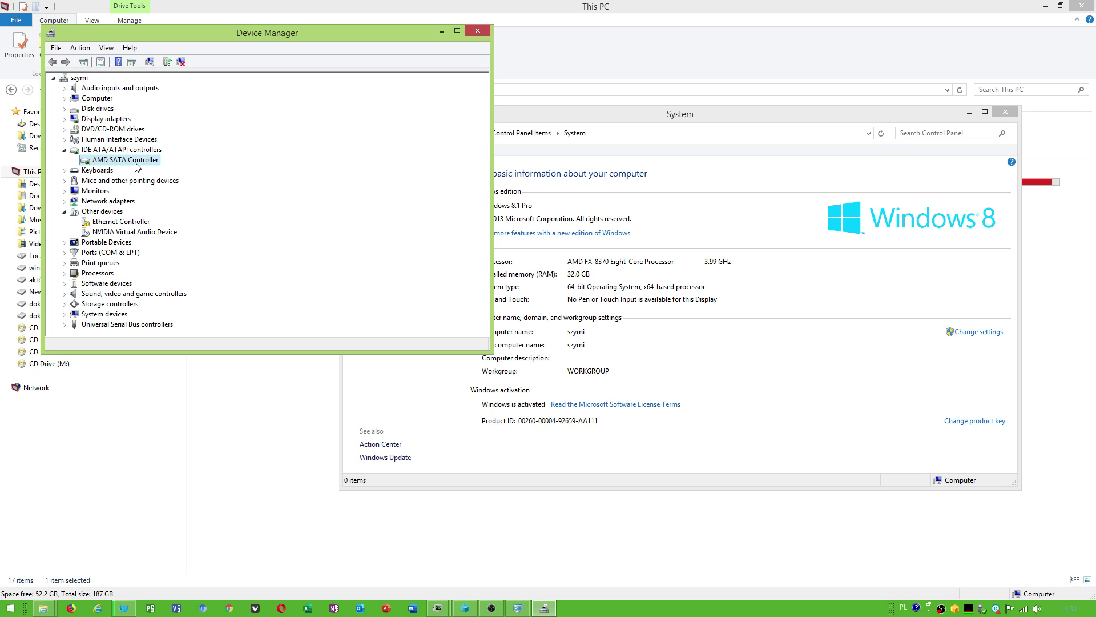
right_click(137, 165)
click(164, 216)
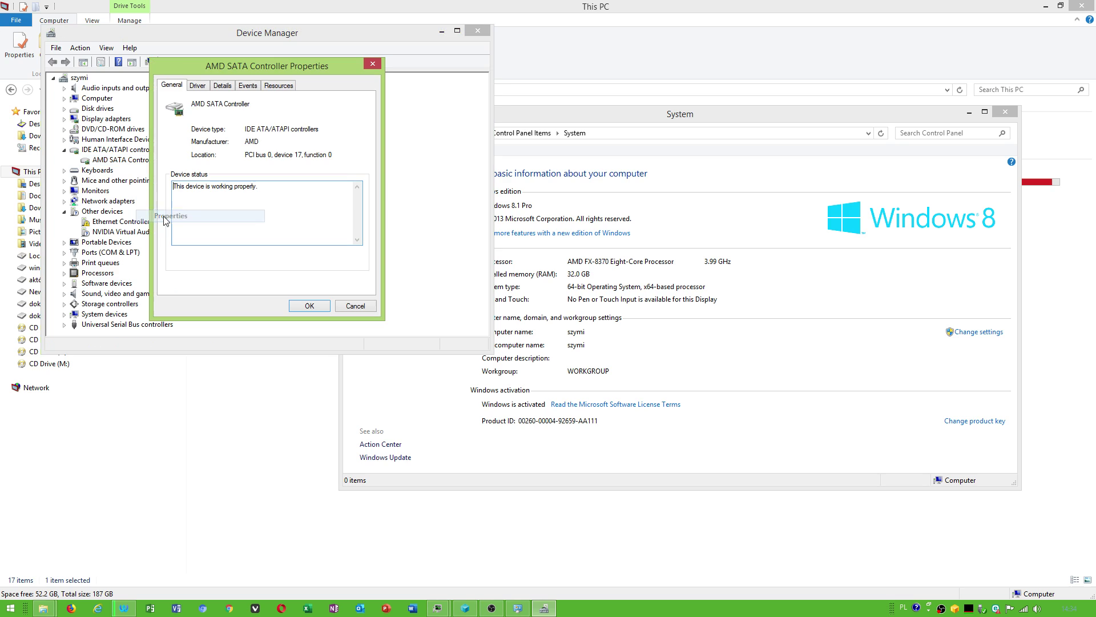
- Review the AMD driver (version 1.3.1.276) and compatible Standard SATA AHCI driver, then cancel unchanged
click(201, 85)
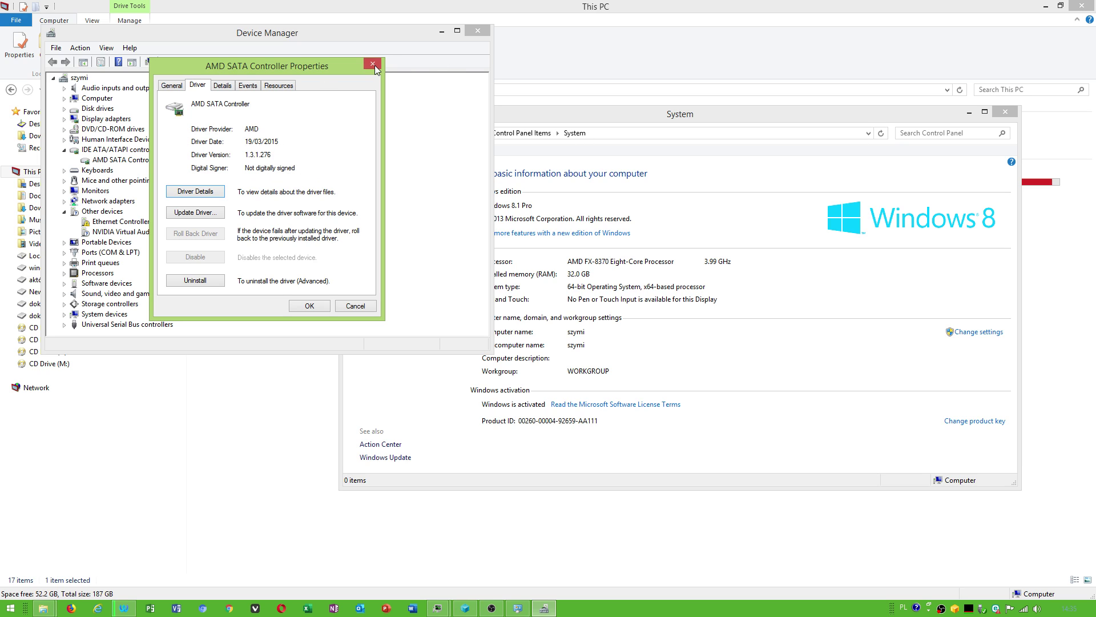
click(199, 214)
click(222, 223)
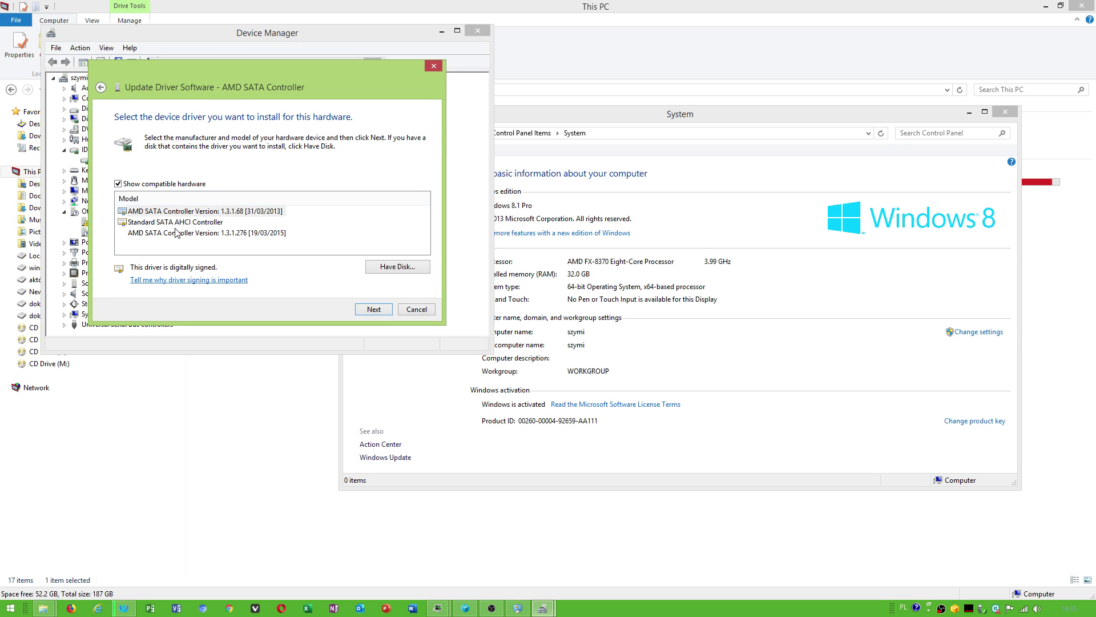
click(171, 226)
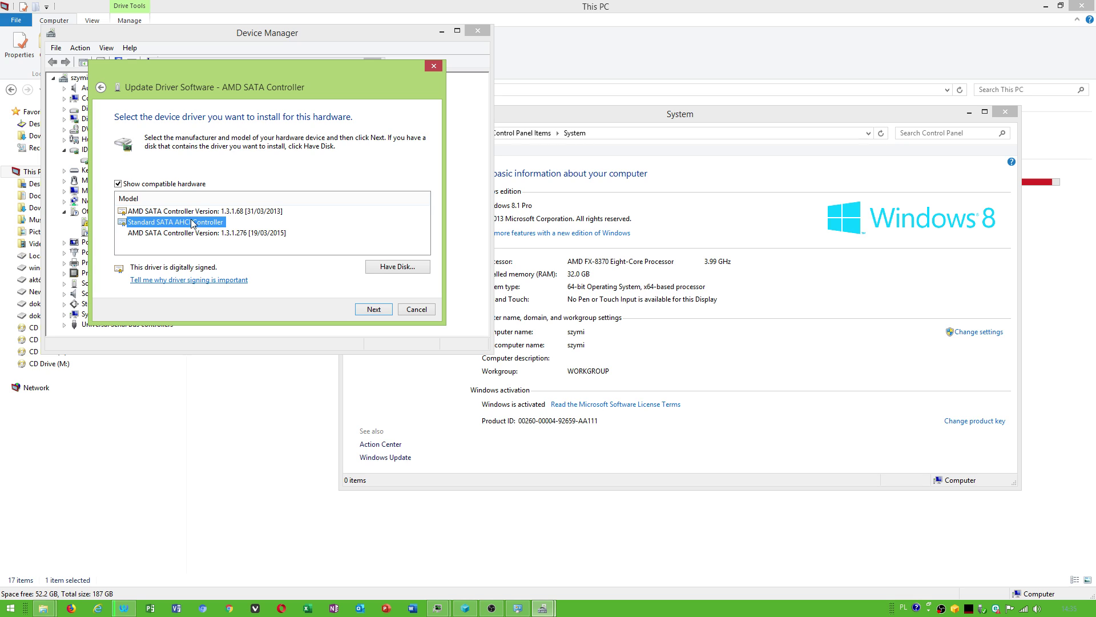
click(419, 309)
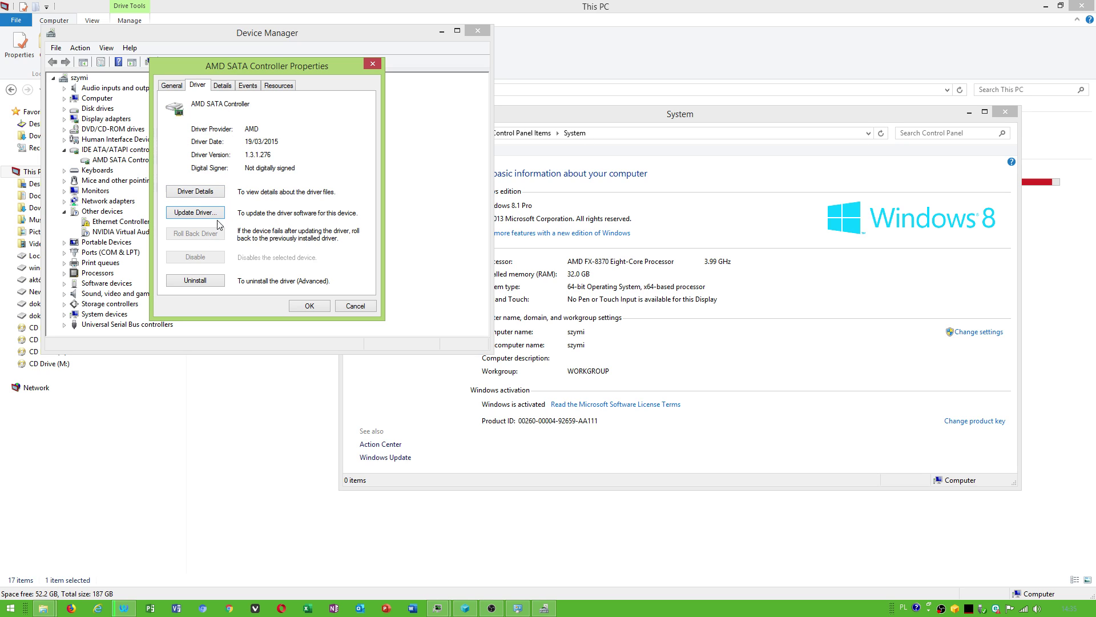
- Reopen AMD SATA Controller Properties and display its Device instance path on the Details tab
click(372, 64)
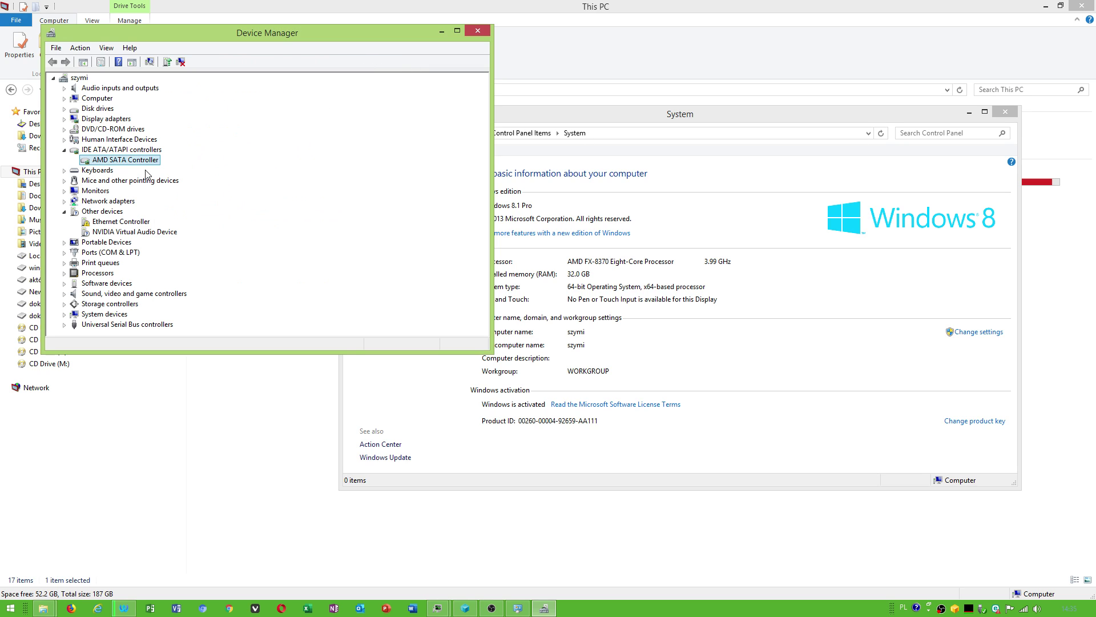
right_click(153, 161)
click(171, 211)
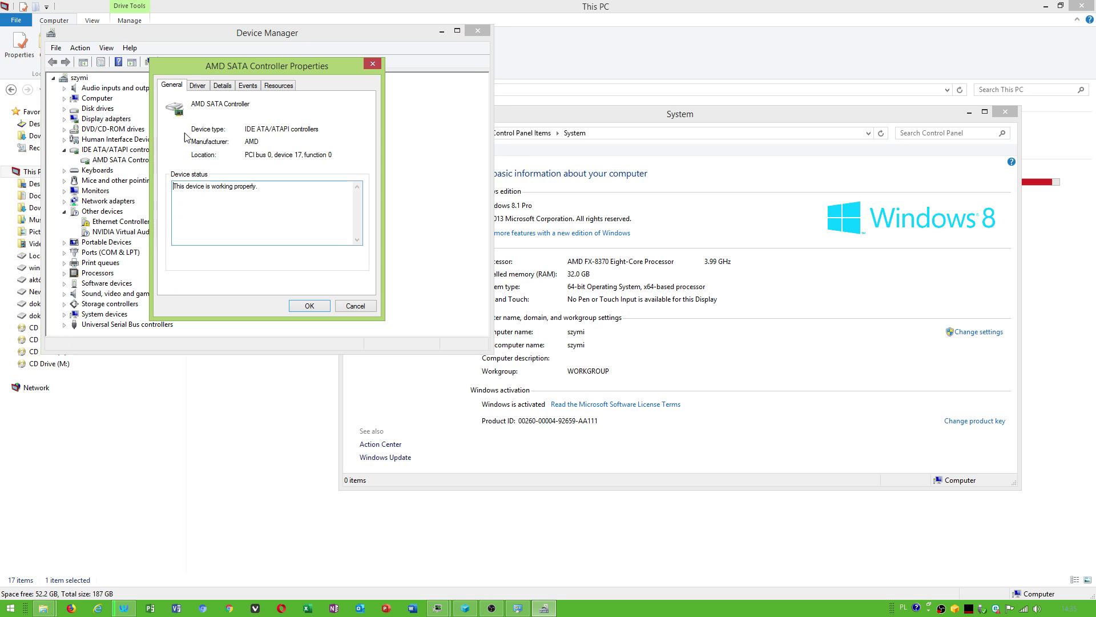
click(230, 86)
click(225, 140)
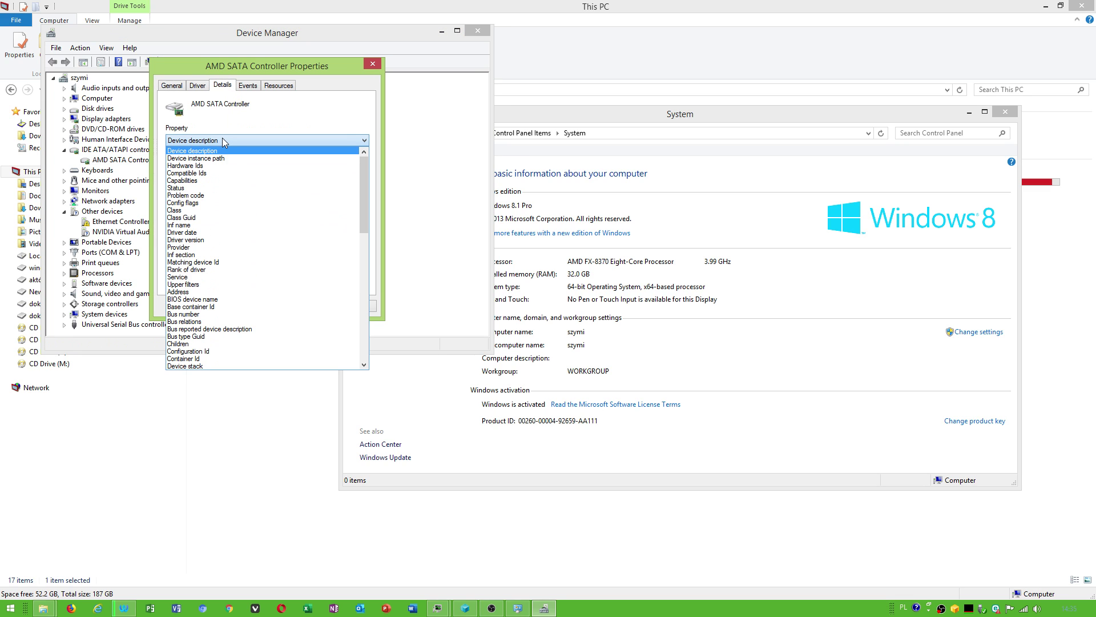
click(225, 158)
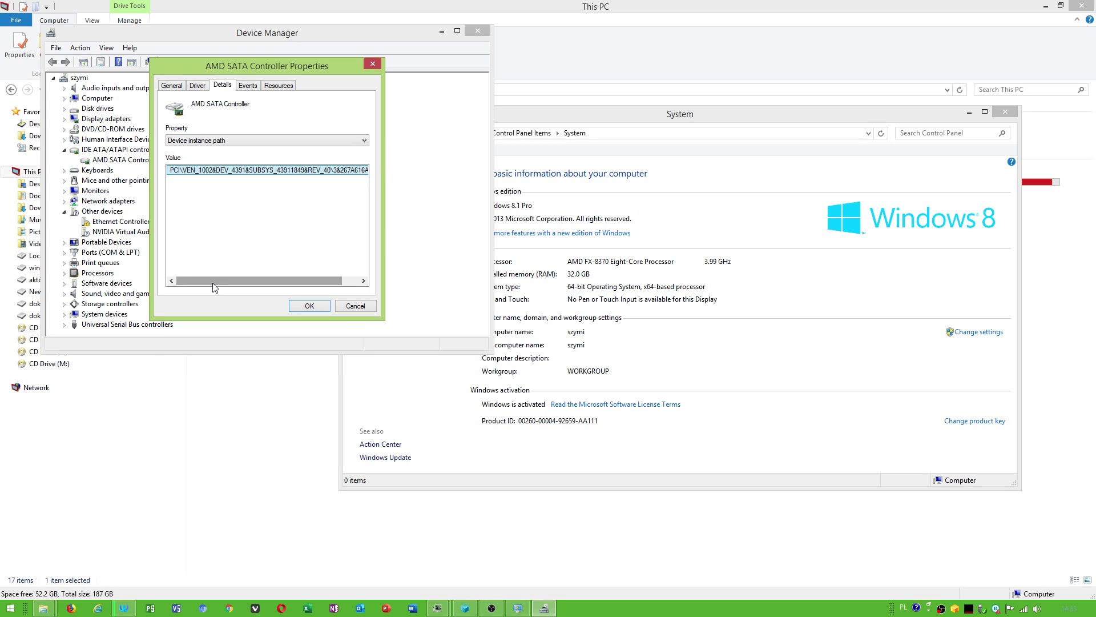
mouse_move(245, 281)
mouse_down()
mouse_move(262, 281)
mouse_move(246, 280)
mouse_up()
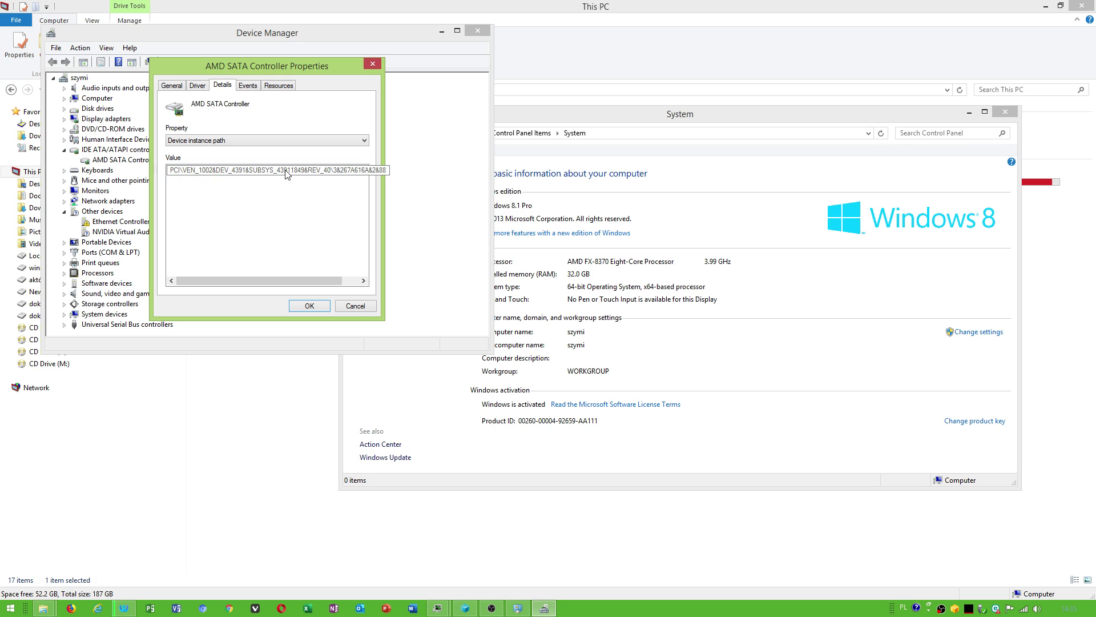
- Close the controller dialog, Device Manager and System window, then relaunch regedit
click(372, 63)
click(477, 31)
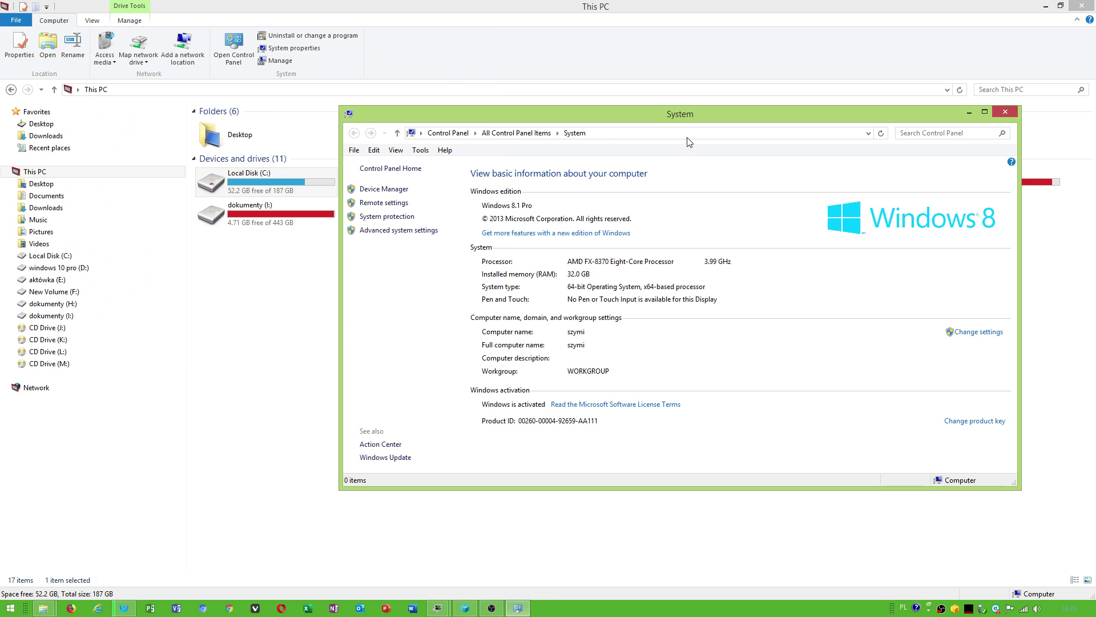
click(1004, 112)
click(10, 608)
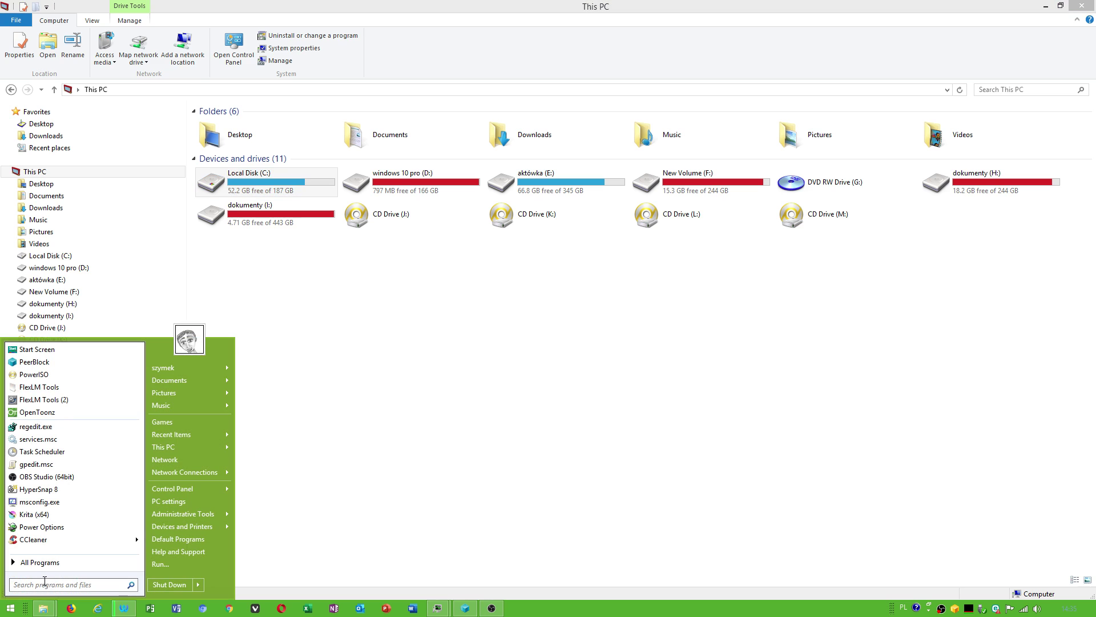
text(regedit)
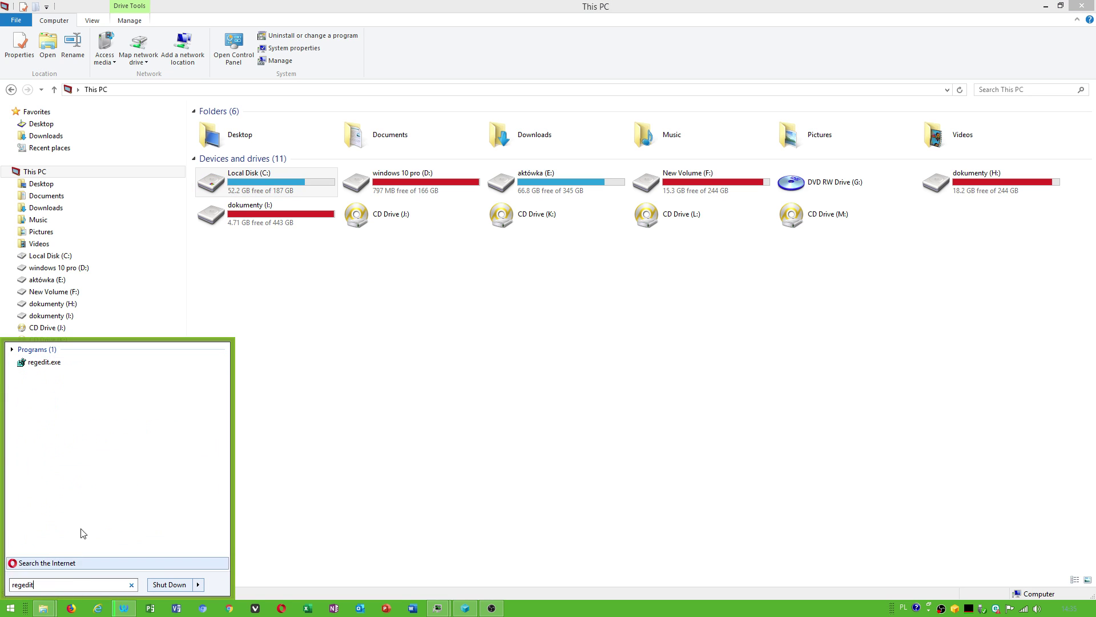
click(73, 363)
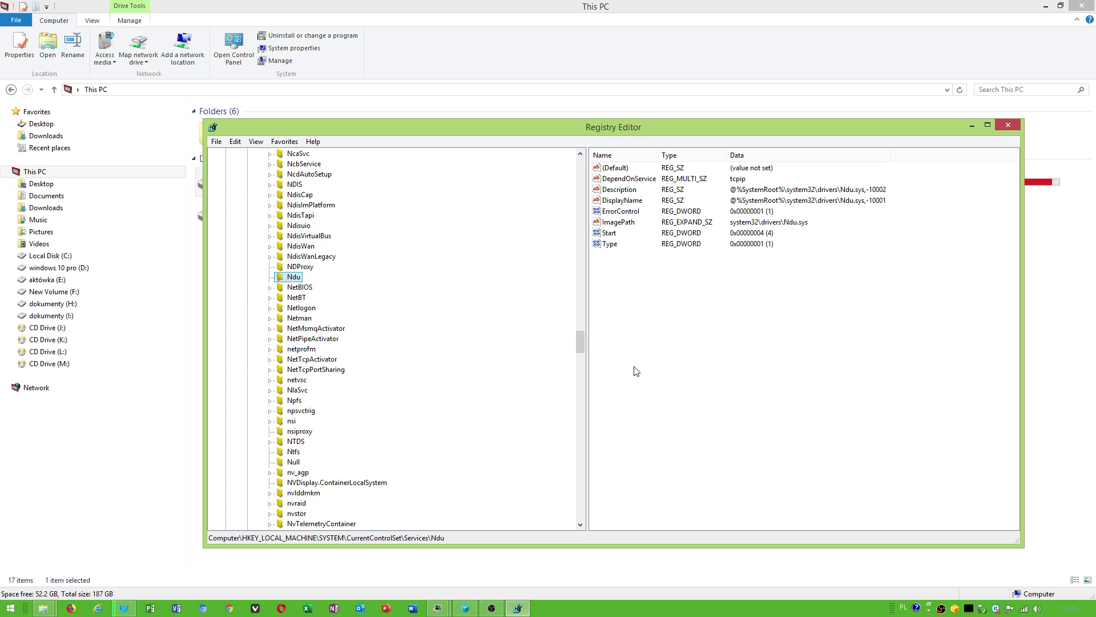
- Collapse the old Services path and expand HKEY_LOCAL_MACHINE\SYSTEM\CurrentControlSet\Enum instead
drag(580, 341, 581, 161)
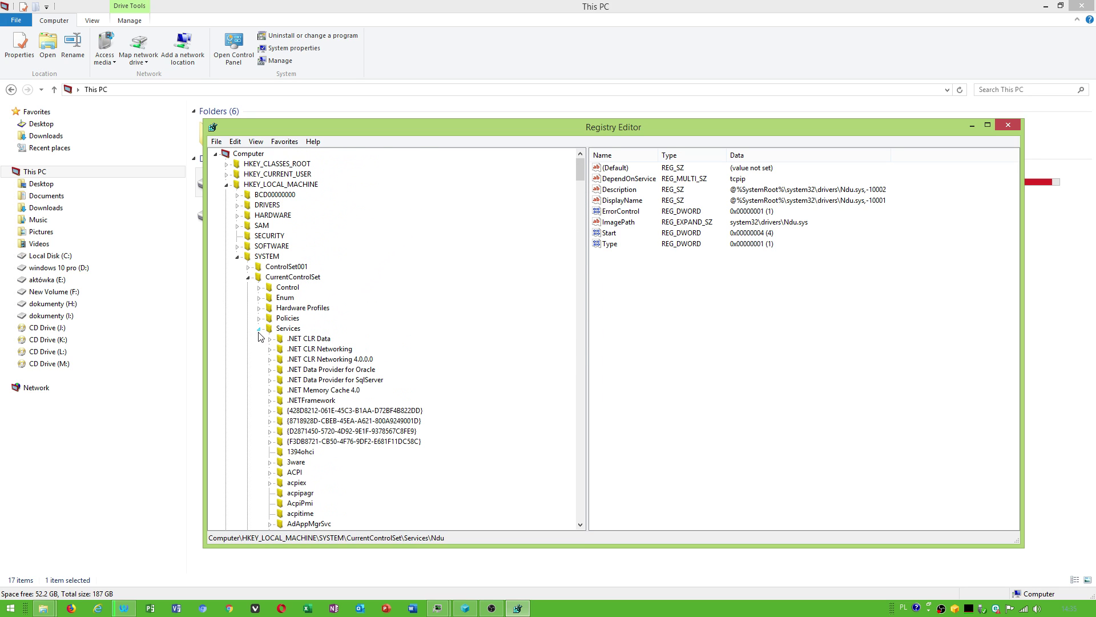
click(258, 330)
double_click(246, 258)
double_click(233, 187)
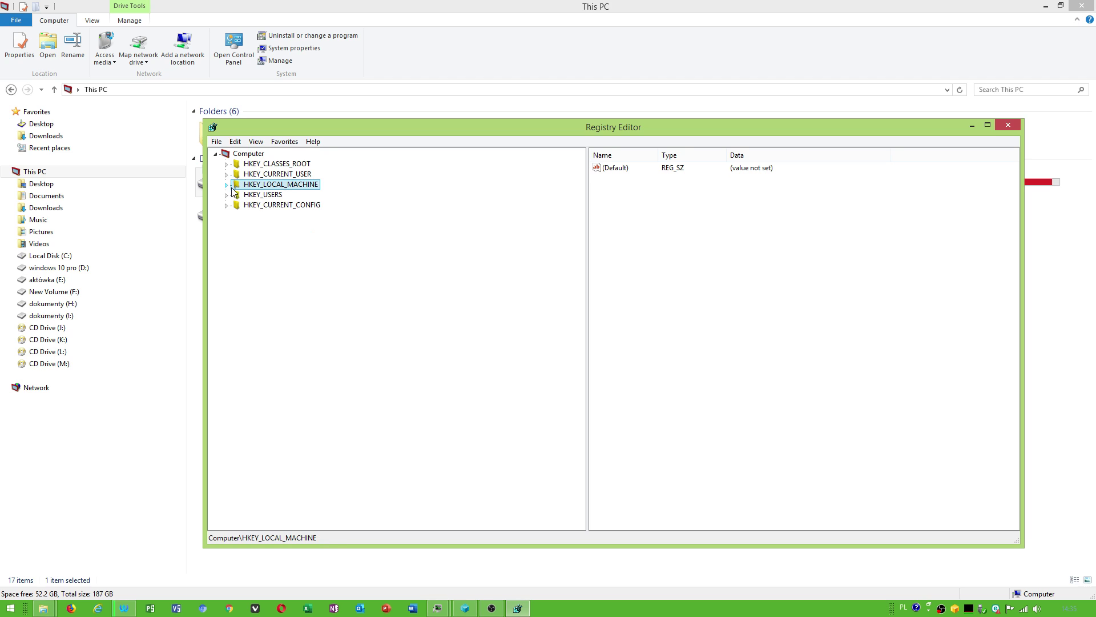
click(226, 185)
click(237, 257)
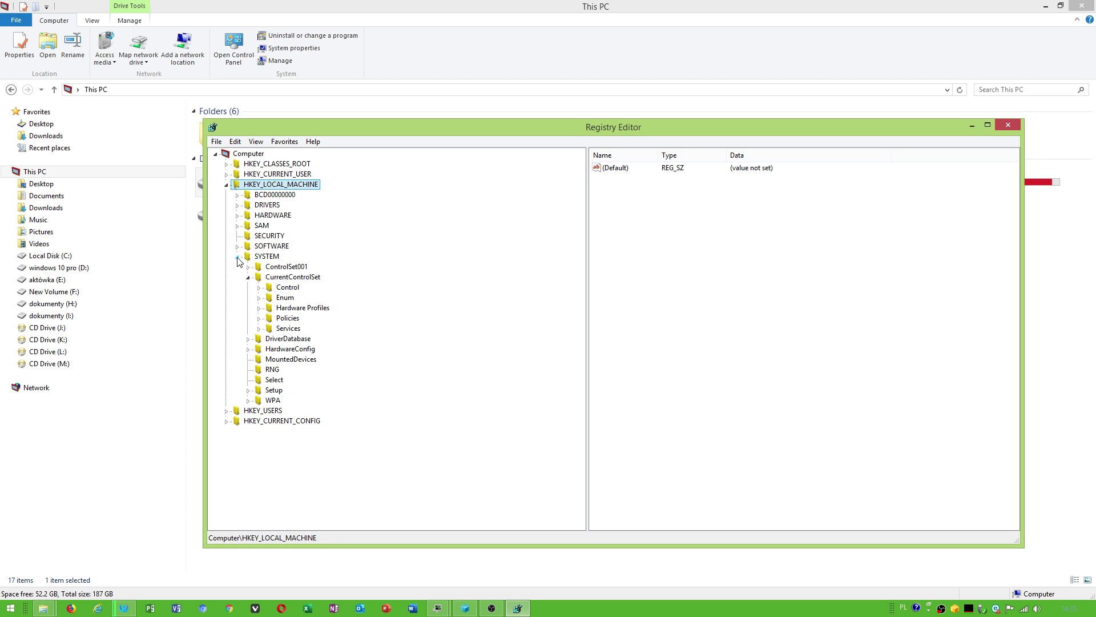
click(249, 277)
click(249, 277)
click(283, 298)
click(258, 298)
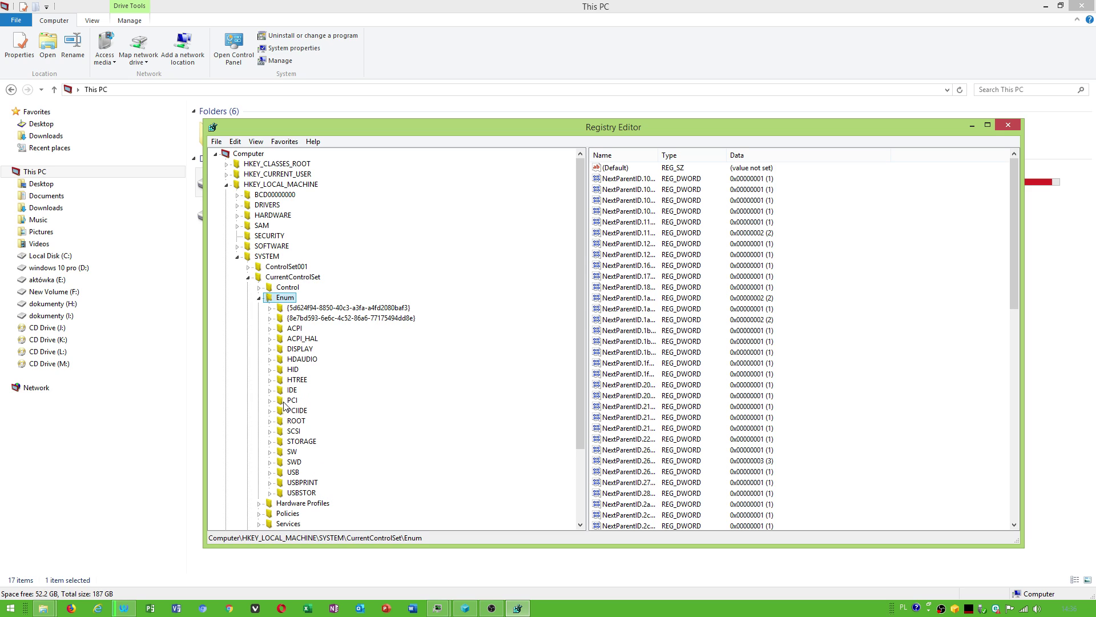
scroll(294, 363, down, 1)
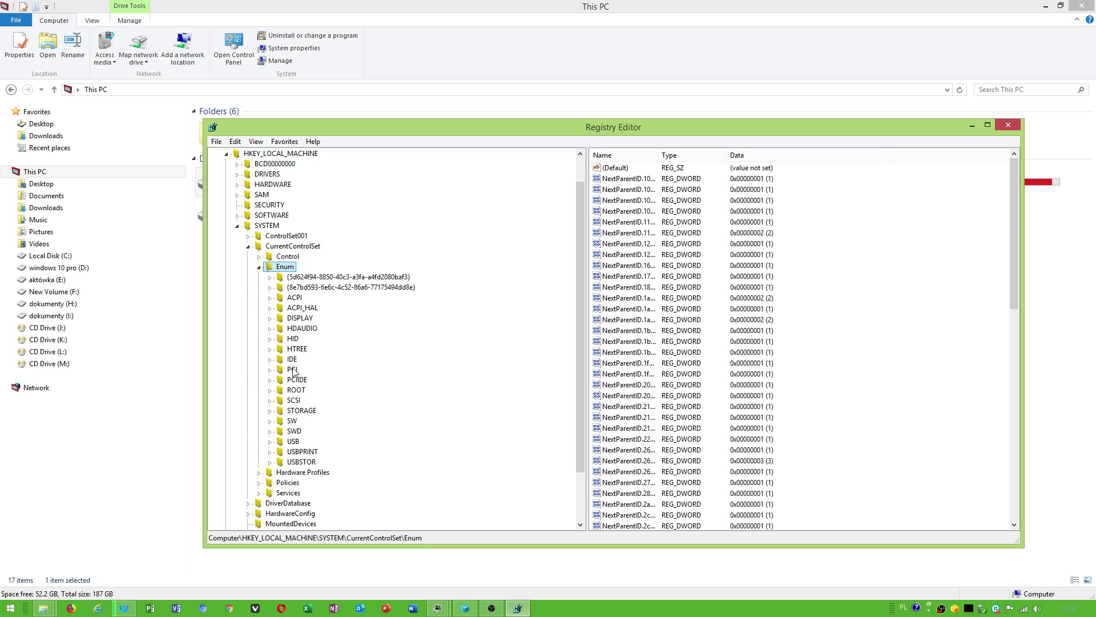
- Navigate PCI\VEN_1002&DEV_4391\3&267a616a&2&88 to MessageSignaledInterruptProperties and edit MSISupported (currently 0)
click(293, 360)
double_click(293, 370)
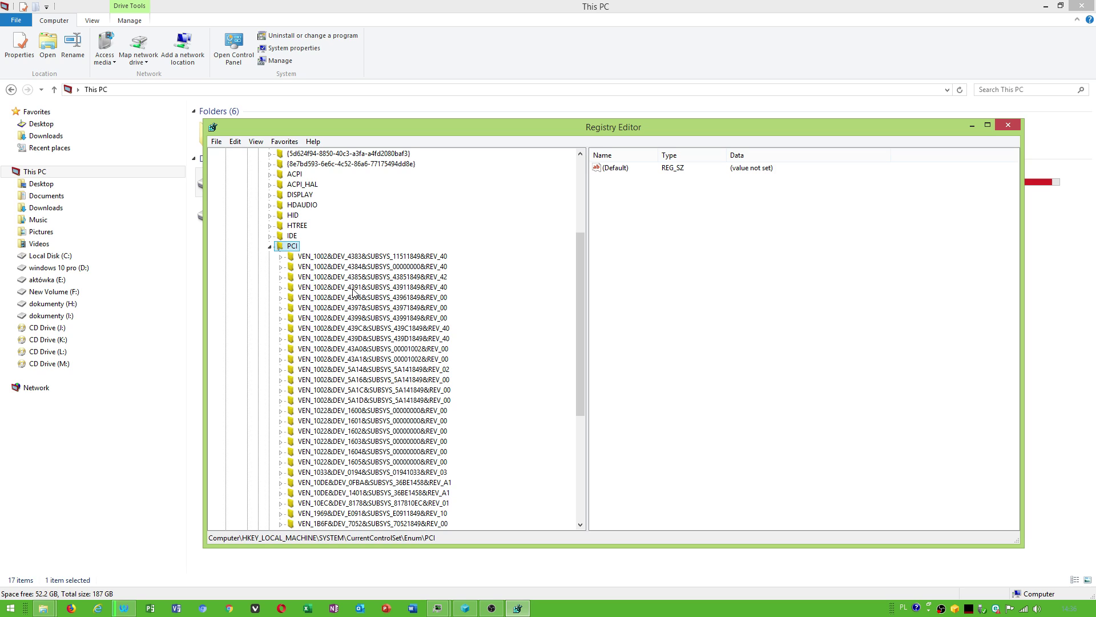
click(281, 287)
click(293, 297)
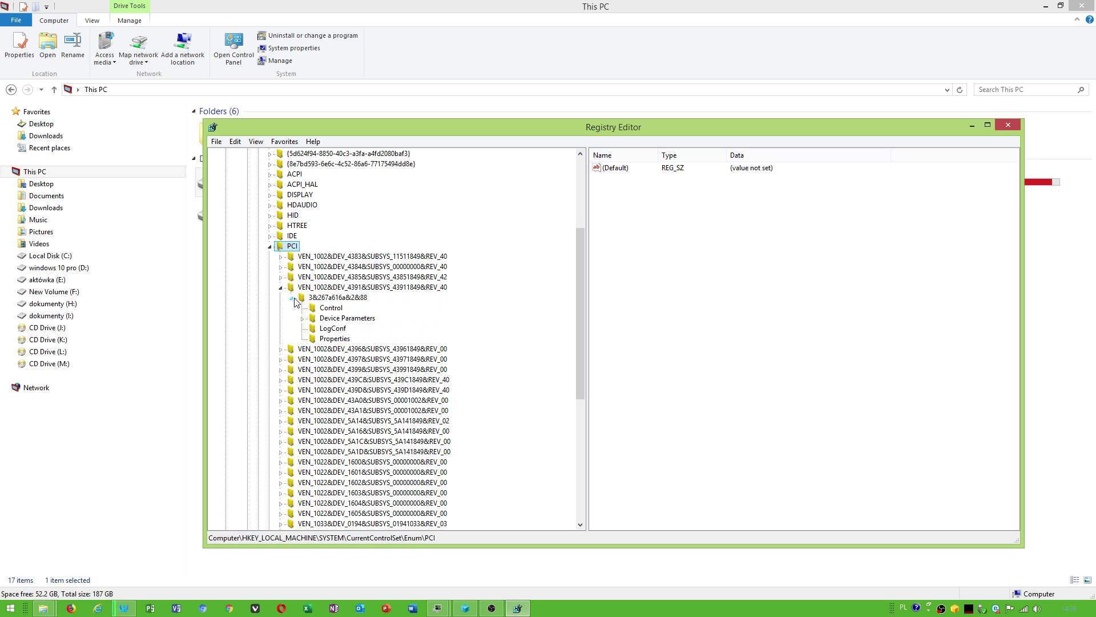
click(303, 319)
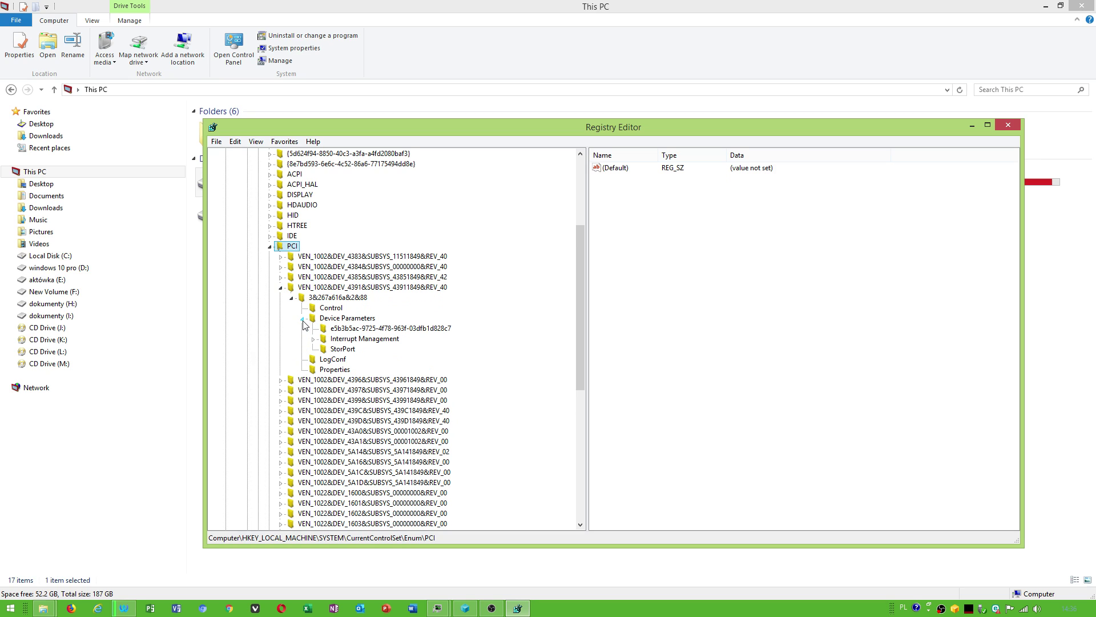
click(339, 339)
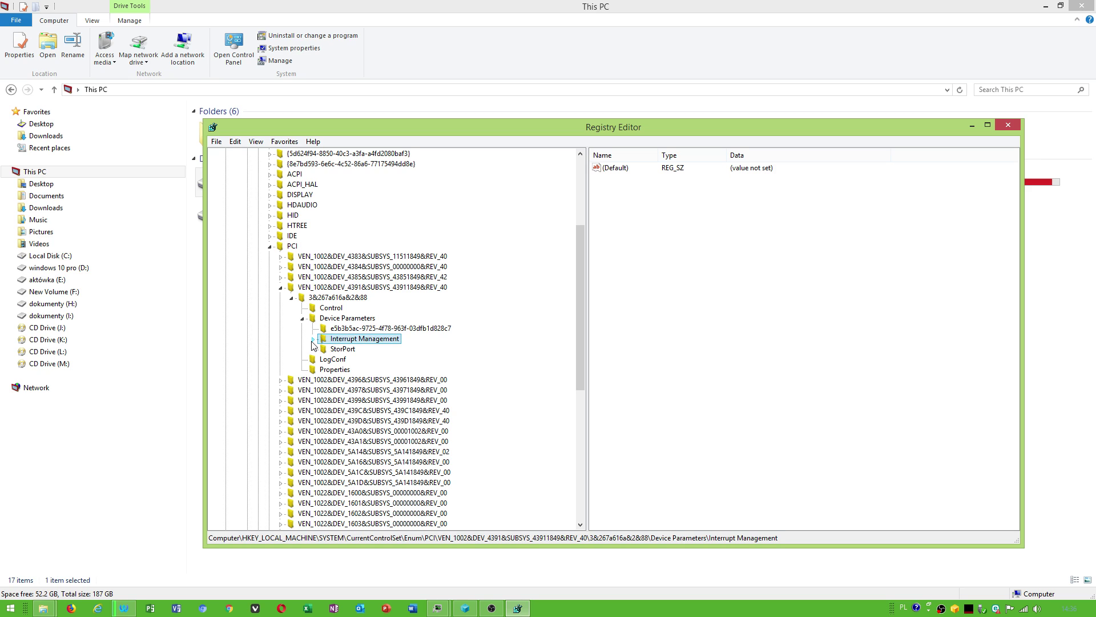
click(313, 340)
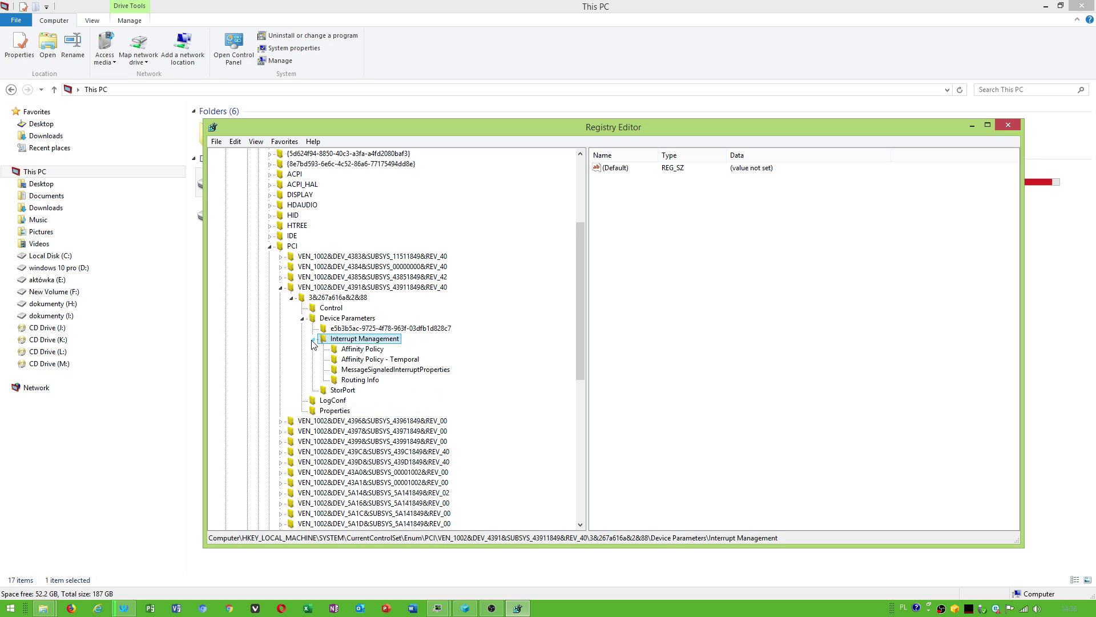
click(362, 370)
double_click(628, 182)
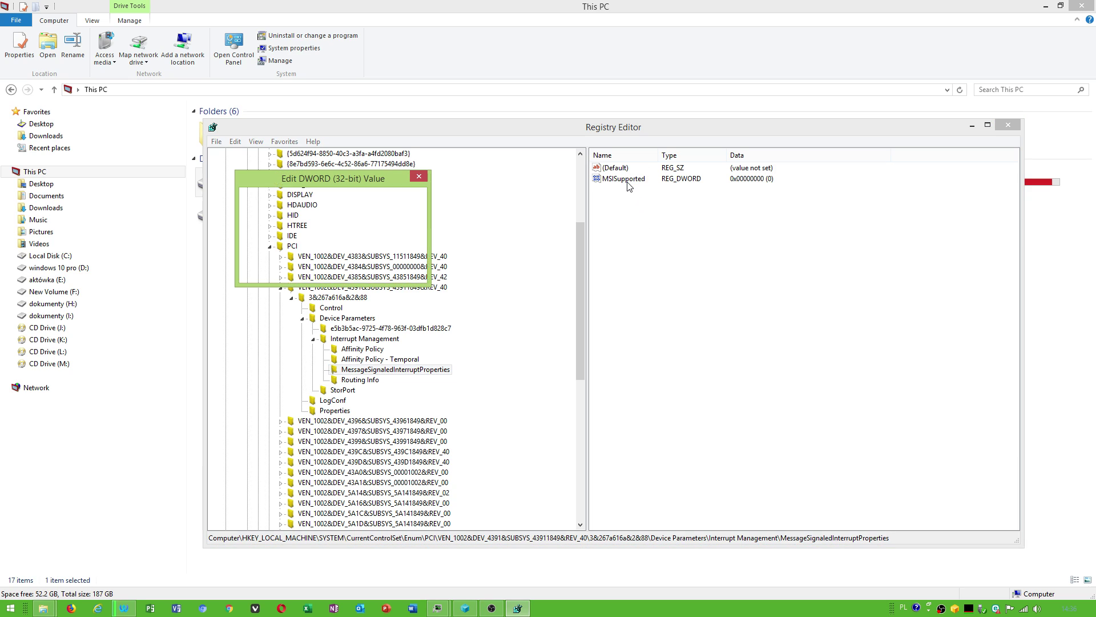